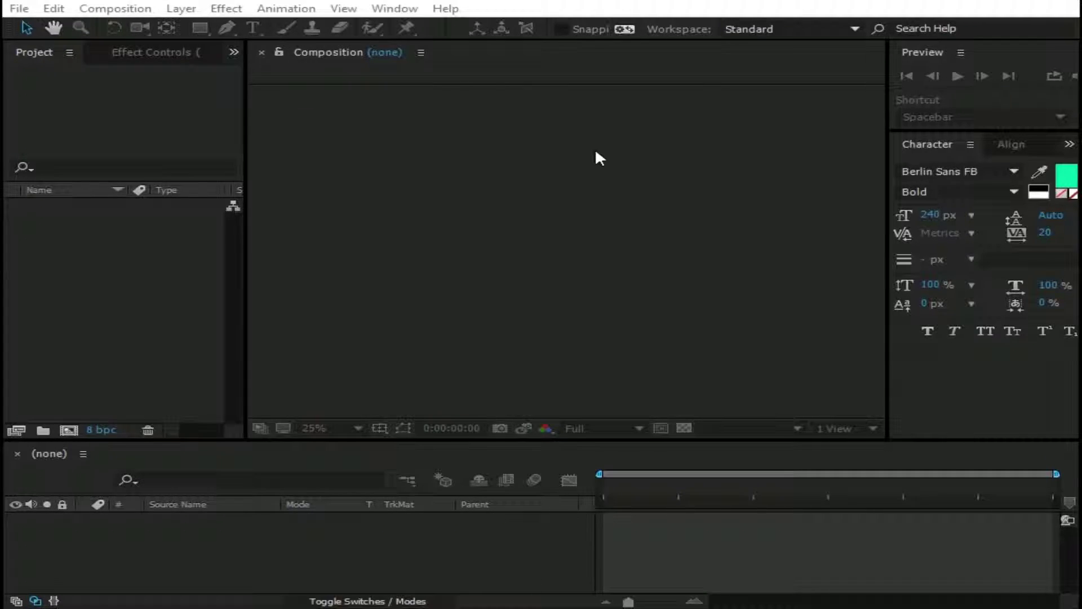
Step: Create Comp 1 from the HDTV 1080 29.97 preset (1920×1080, 10 s) with a black background
click(101, 10)
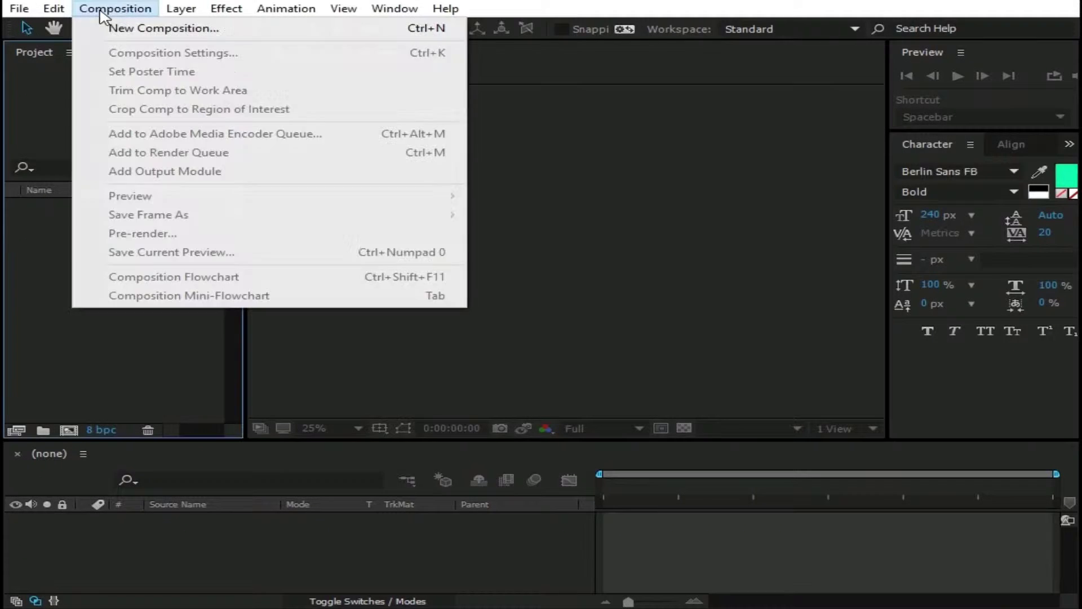
click(136, 31)
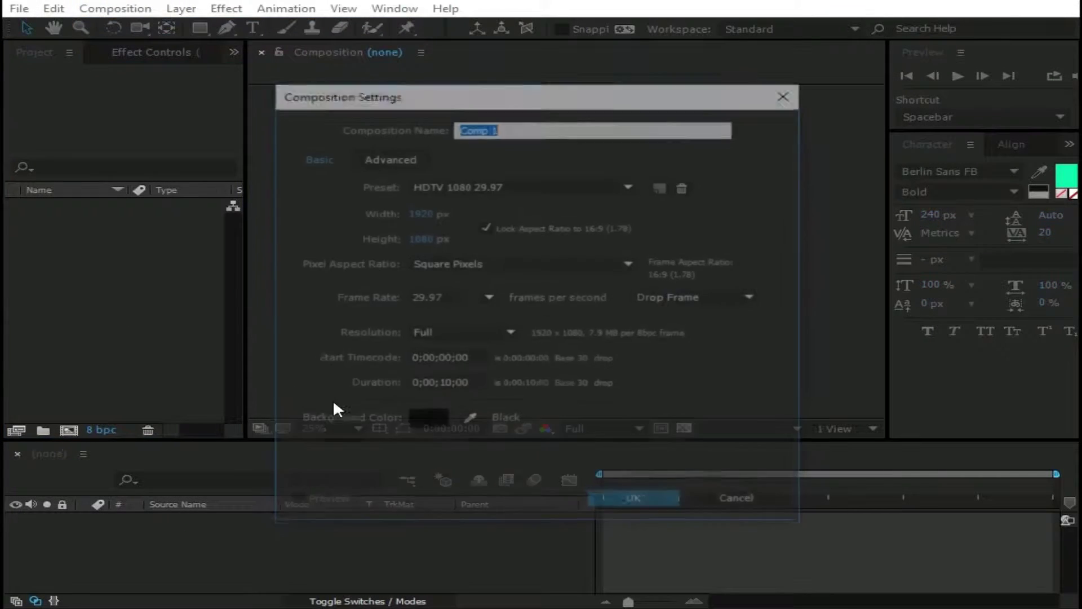
click(435, 418)
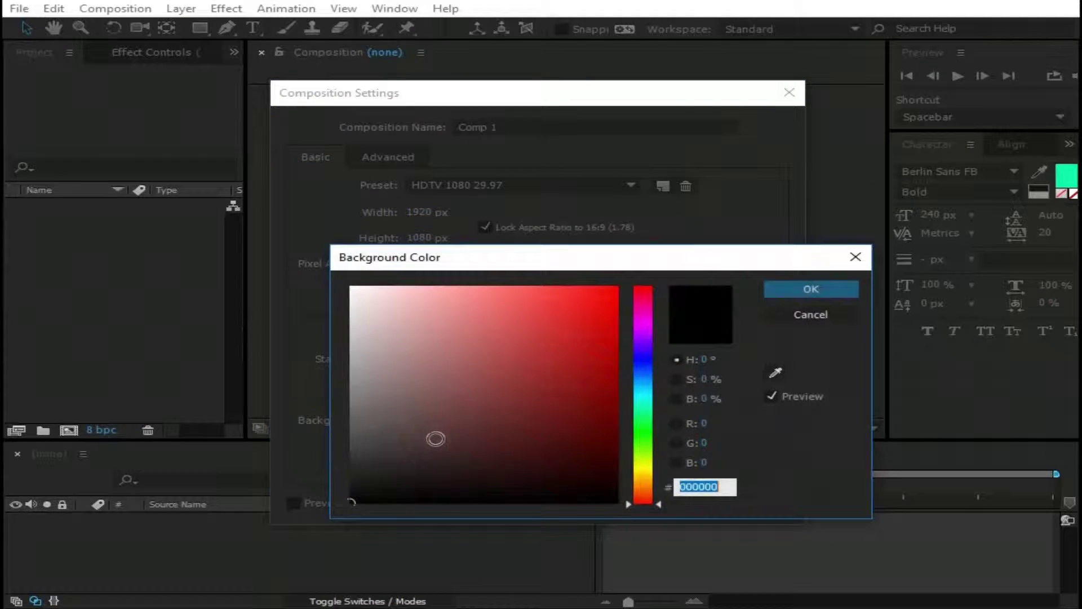
click(840, 292)
click(657, 502)
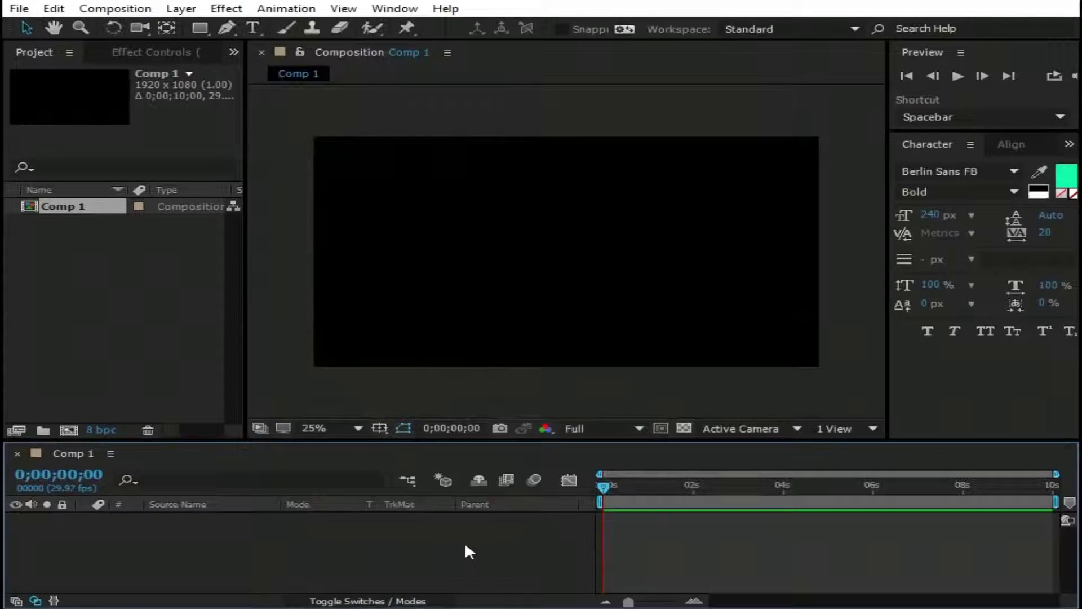
Step: Add a new text layer reading 'After Effects', fixing the misspelled ending
right_click(183, 536)
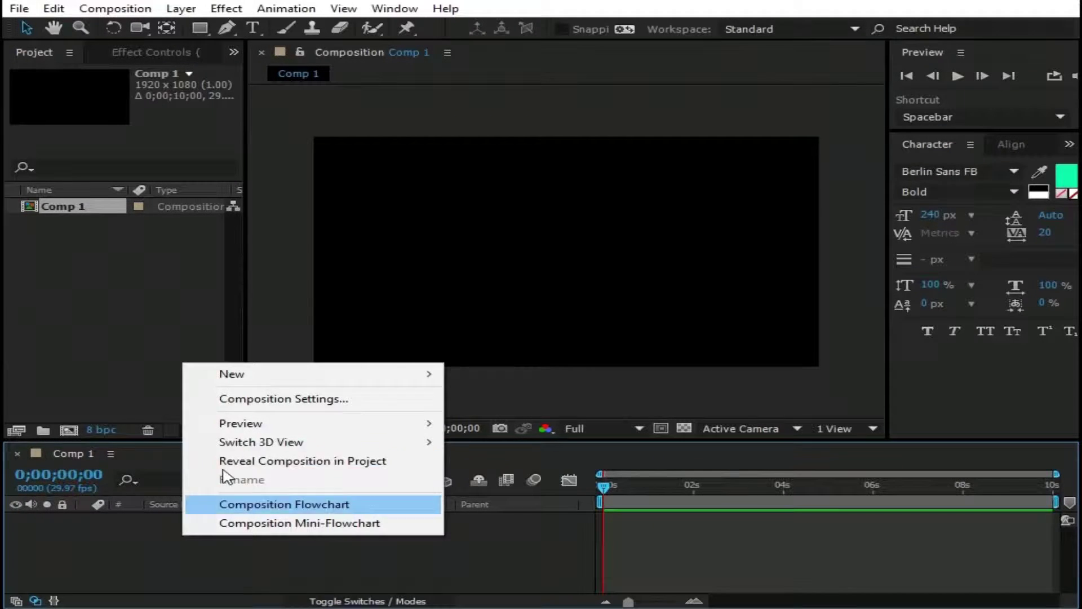
mouse_move(350, 381)
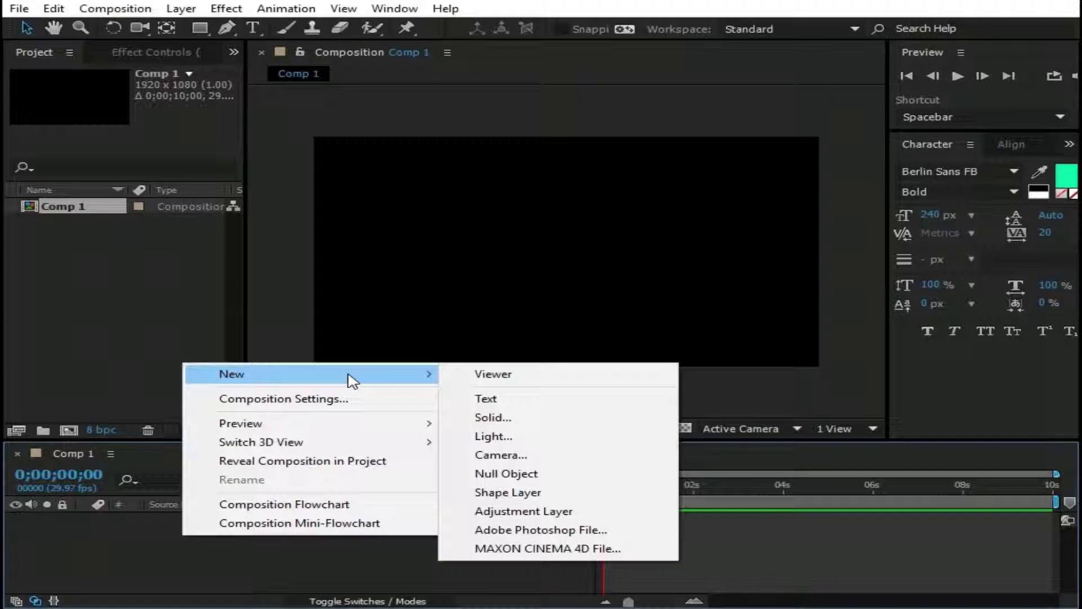
click(527, 401)
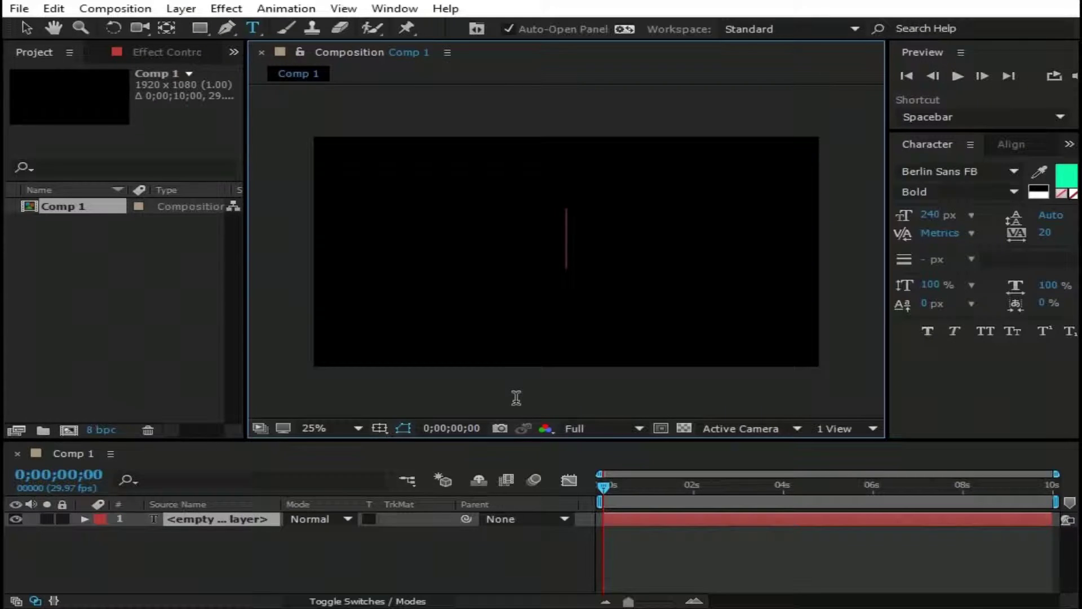
text(After E)
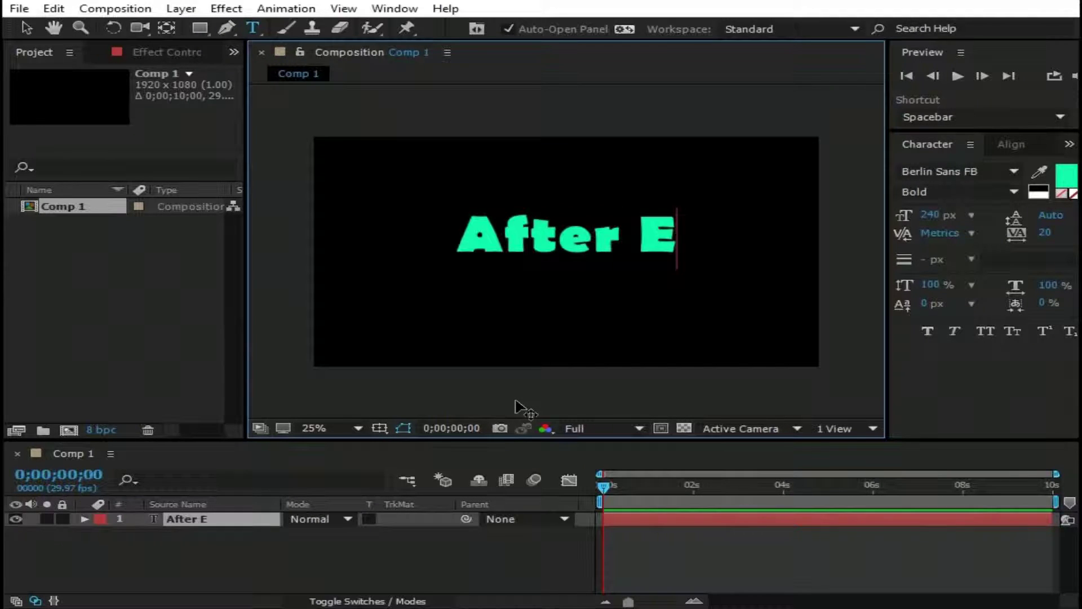
text(ffecs)
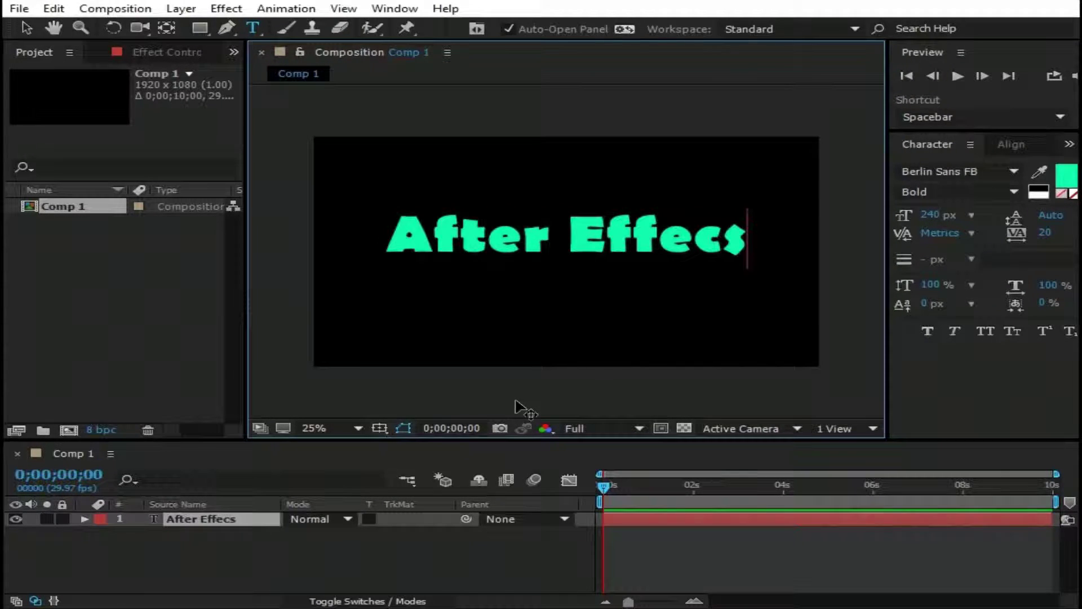
key(BackSpace)
text(ts)
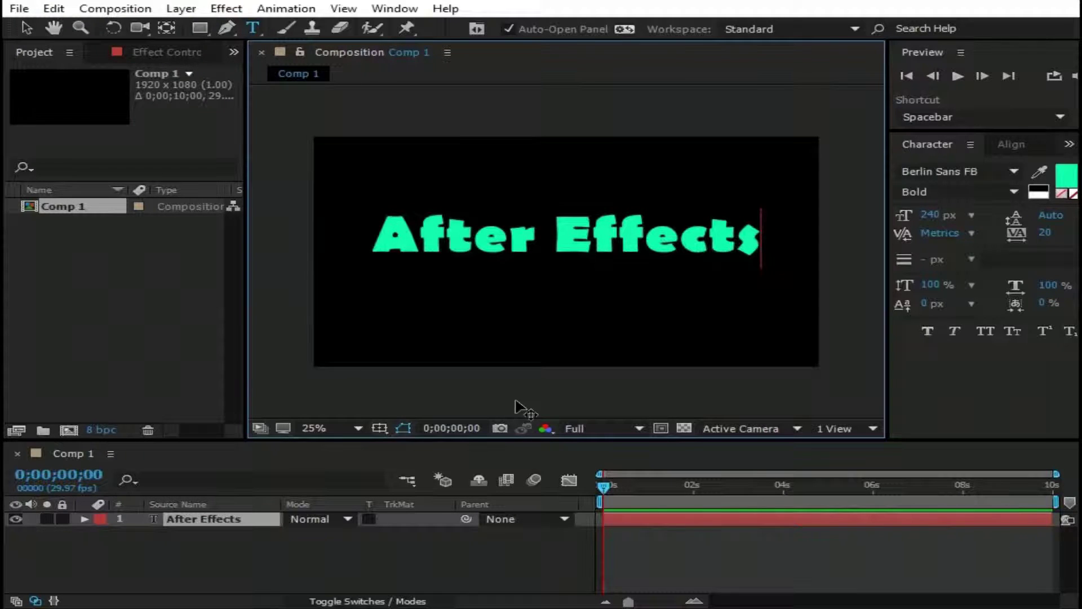
key(Left)
key(Left)
key(Left)
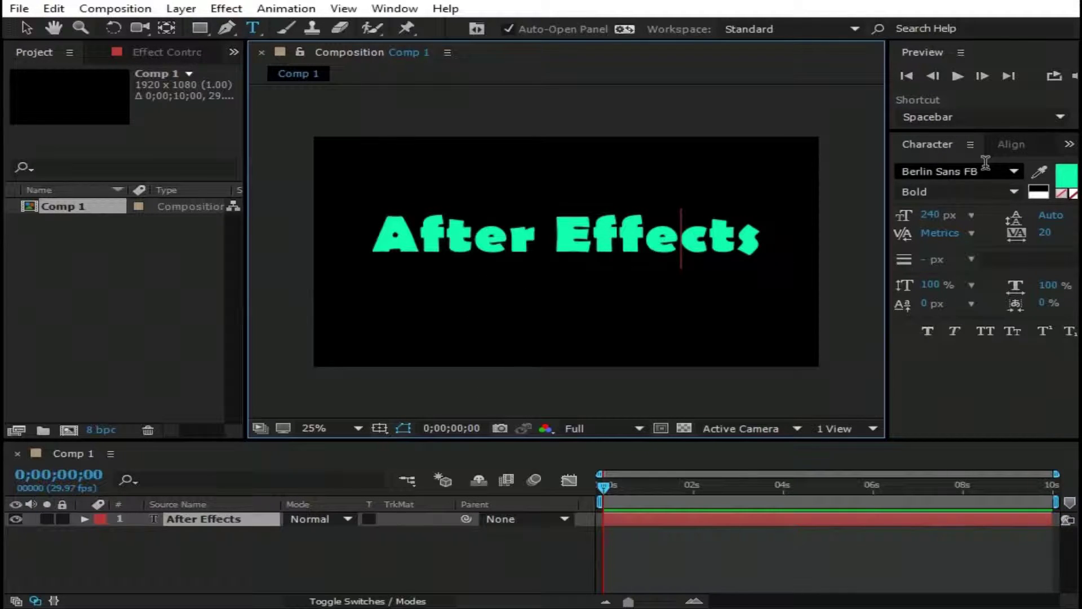
Step: Centre the text layer vertically in the composition, then deselect it
click(1032, 145)
click(1047, 185)
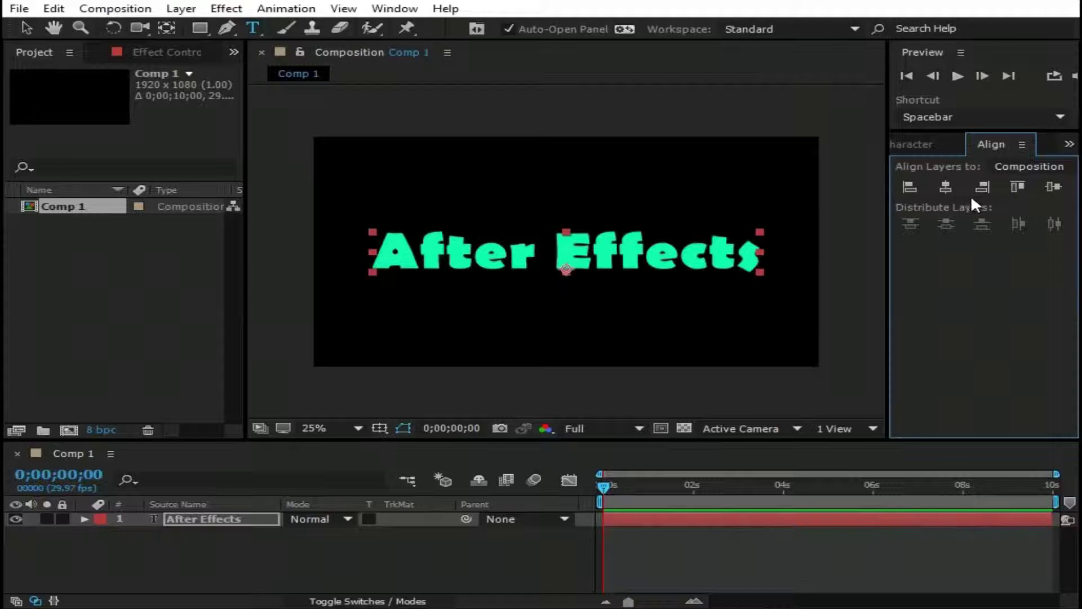
click(922, 144)
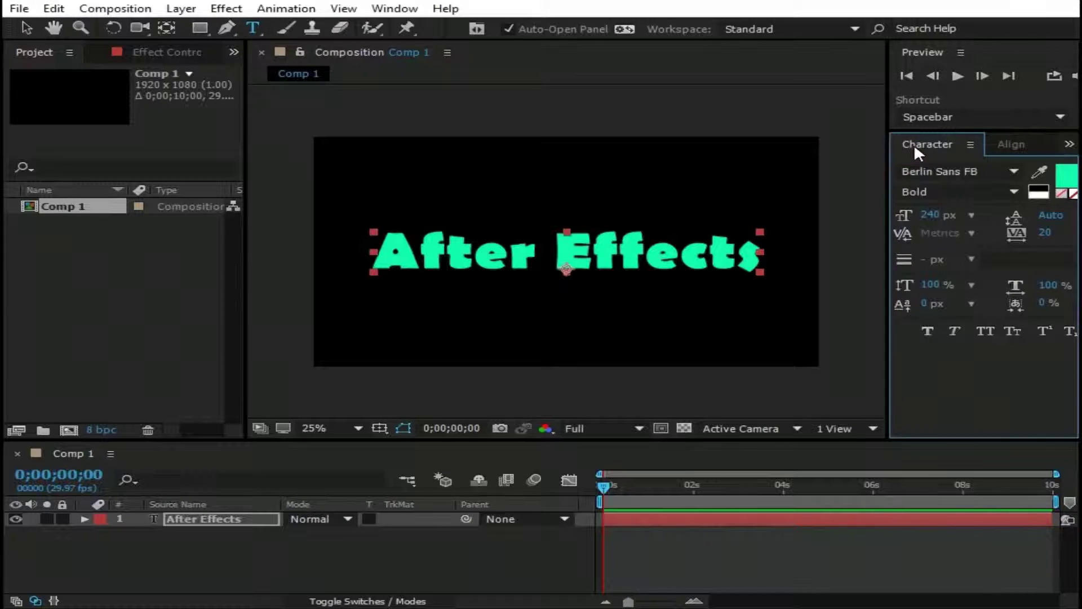
click(253, 535)
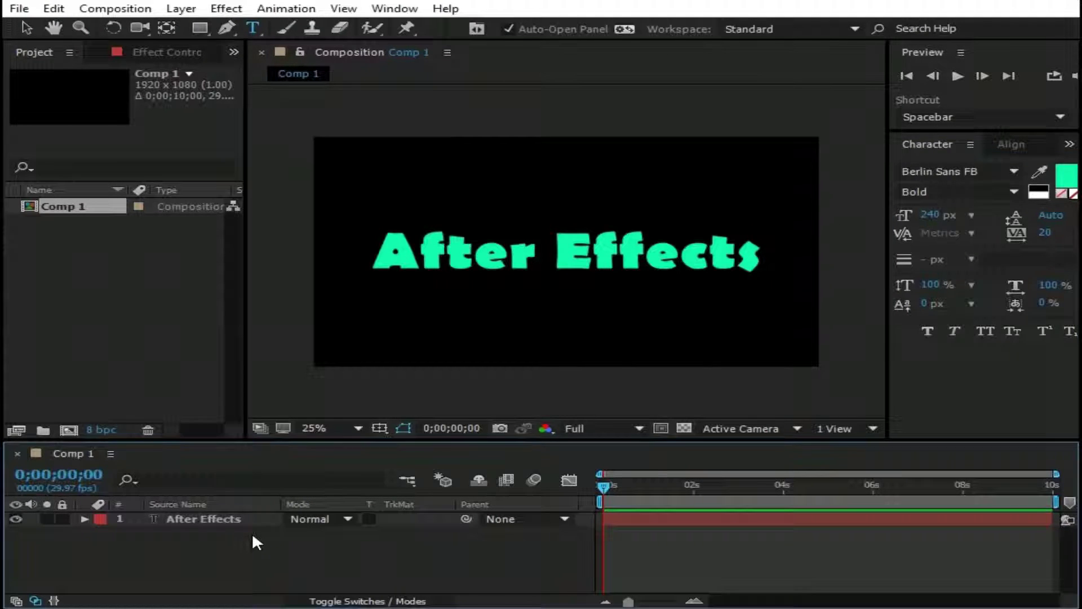
Step: Pre-compose the After Effects text layer into a precomp named 'Text'
click(238, 519)
right_click(238, 520)
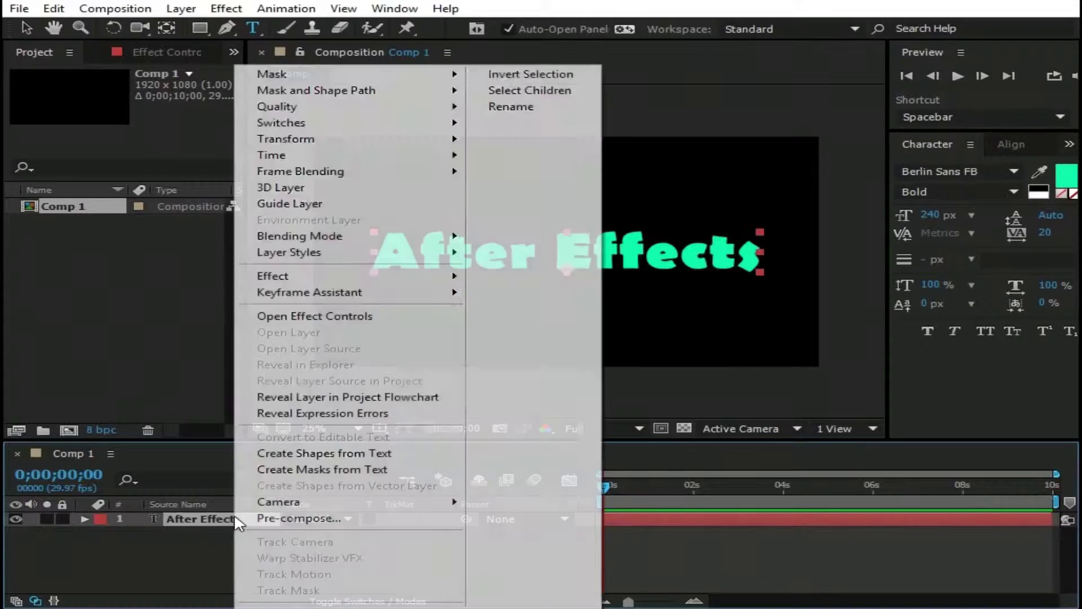
click(265, 520)
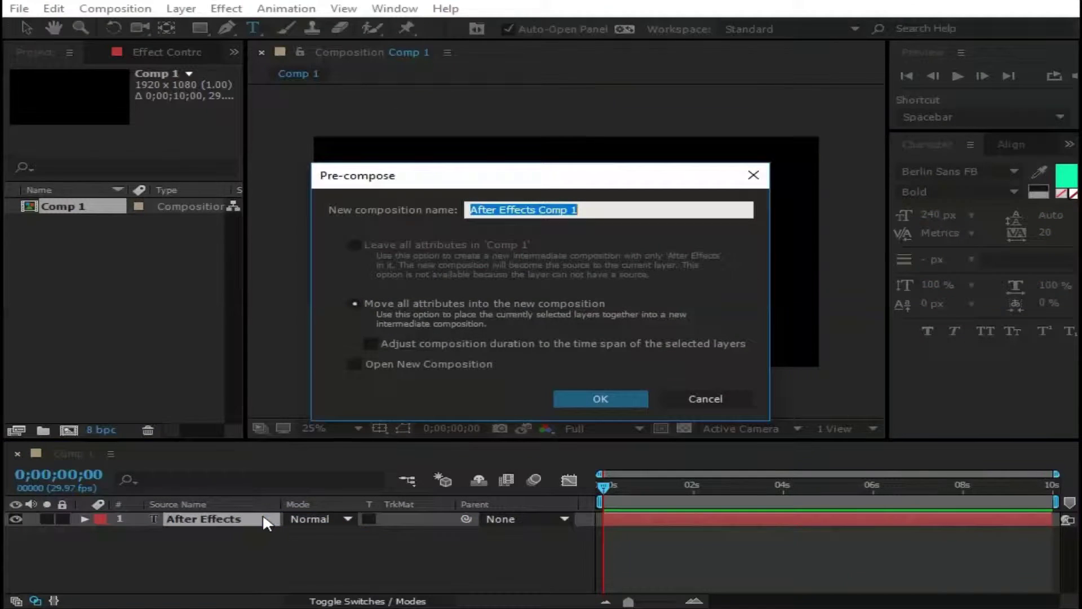
text(Te)
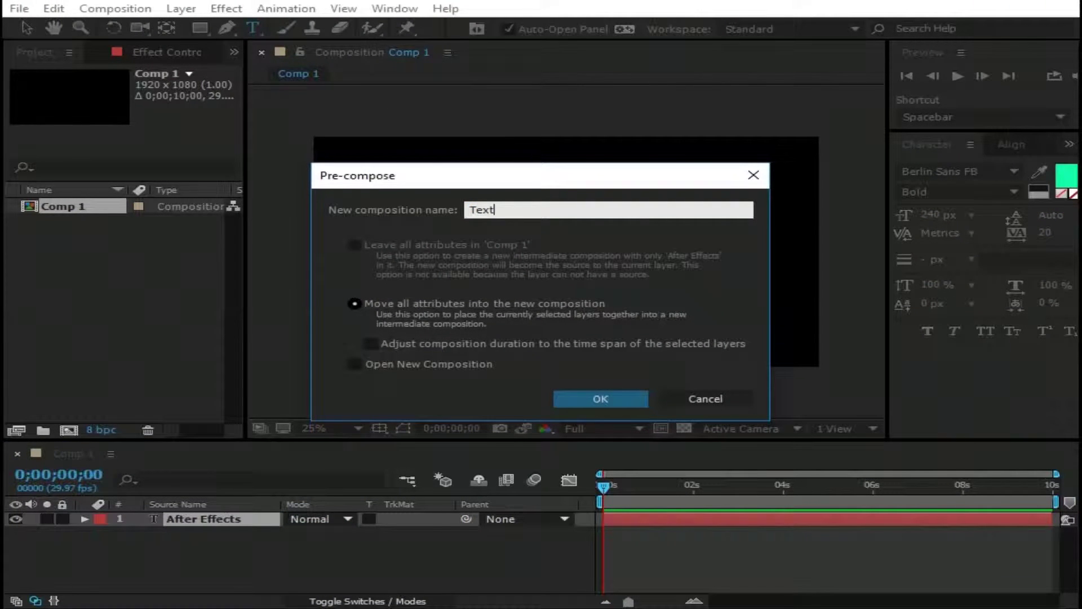
text(xt)
key(Return)
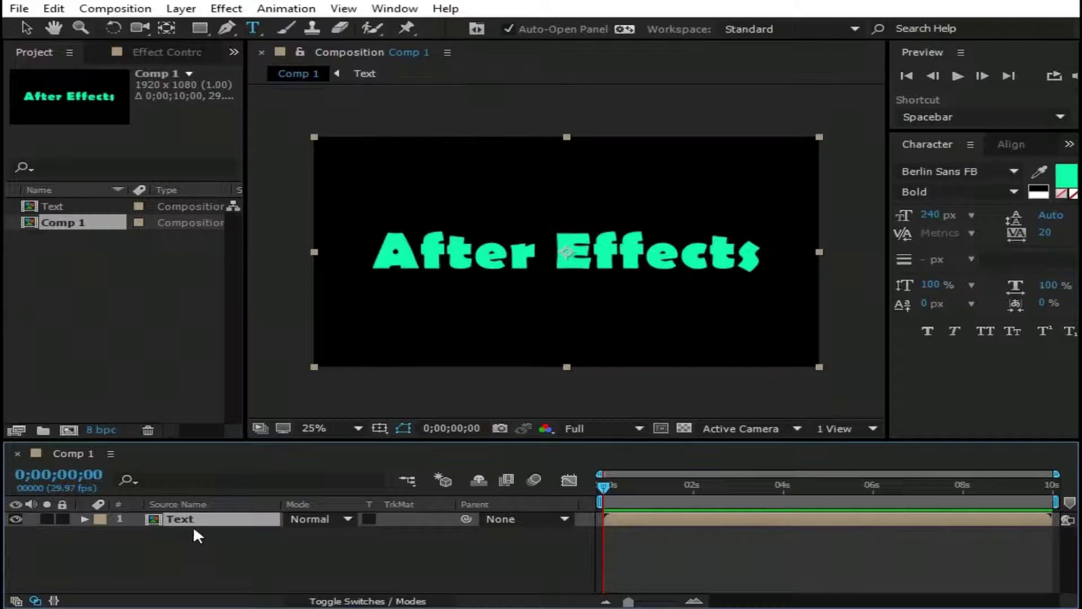
Step: Pre-compose the Text layer again into a precomp named 'Text Reveal Comp'
right_click(195, 517)
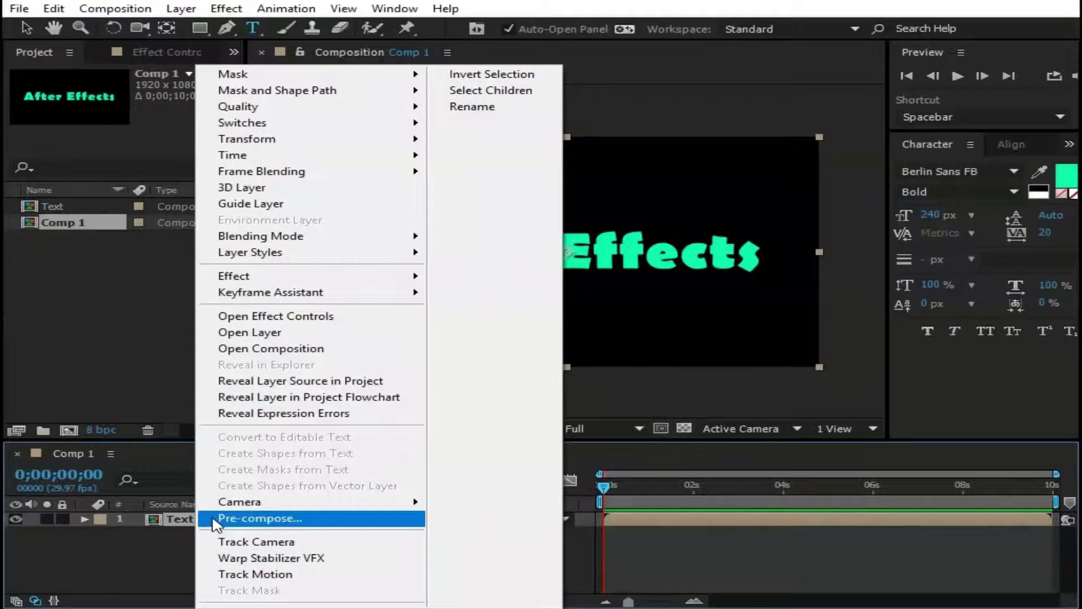
click(216, 525)
key(End)
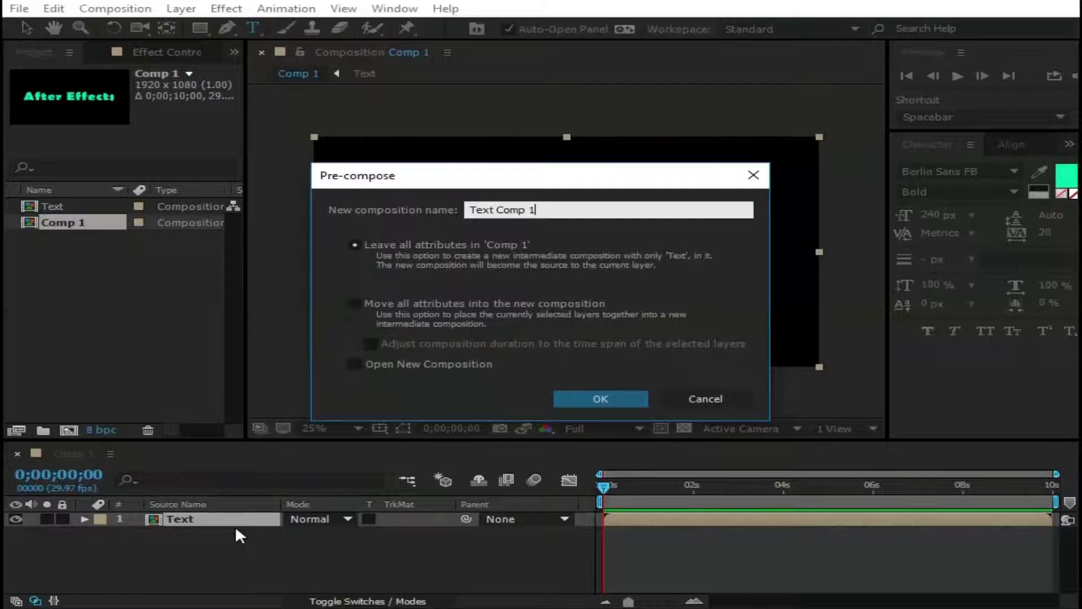
key(BackSpace)
key(BackSpace)
click(581, 394)
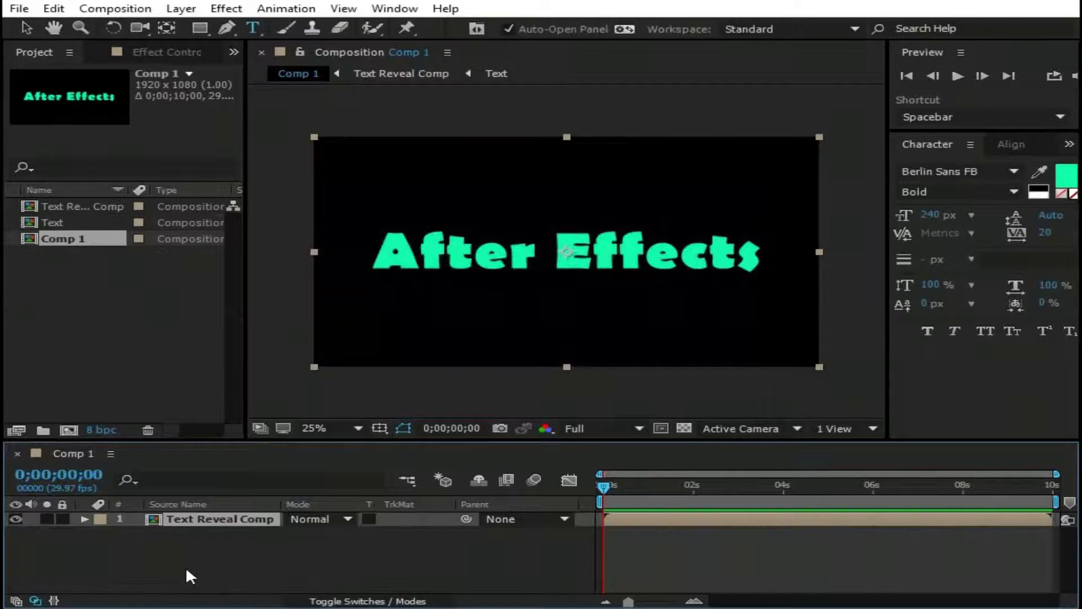
Step: Inside Text Reveal Comp, draw a rectangular mask on the Text layer at the left edge
double_click(232, 519)
click(232, 516)
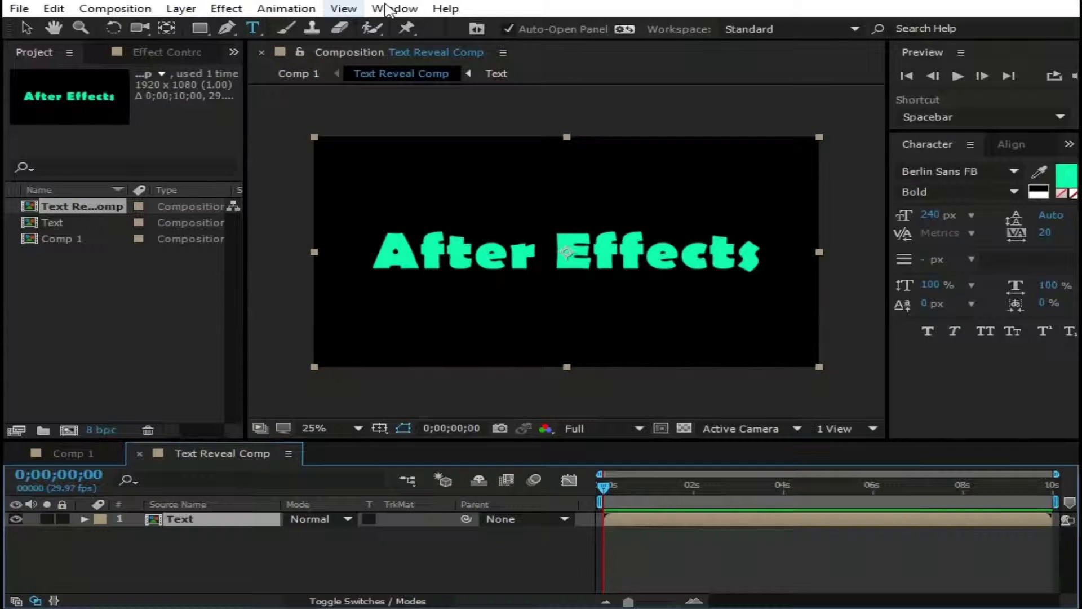
click(200, 27)
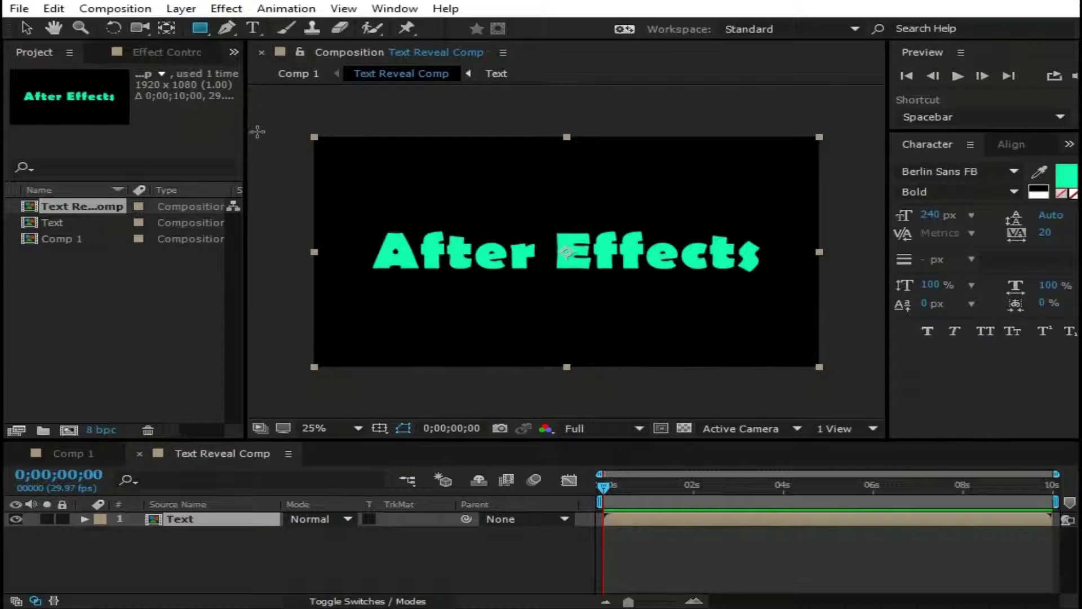
drag(254, 128, 311, 372)
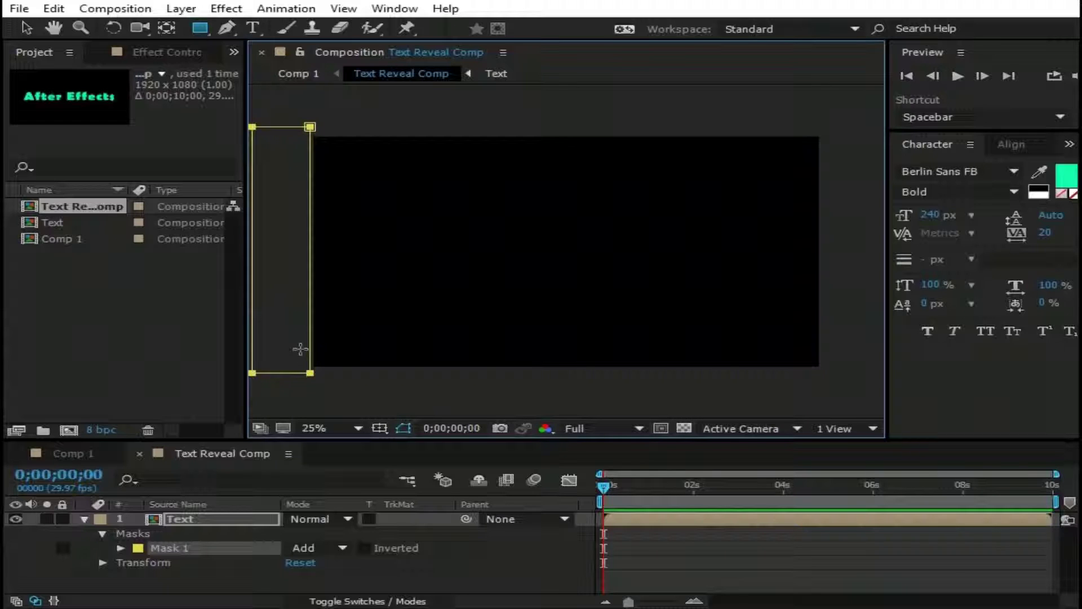
Step: Keyframe Mask Path at 0 s and about 4 s, sliding the mask to the centre
click(249, 520)
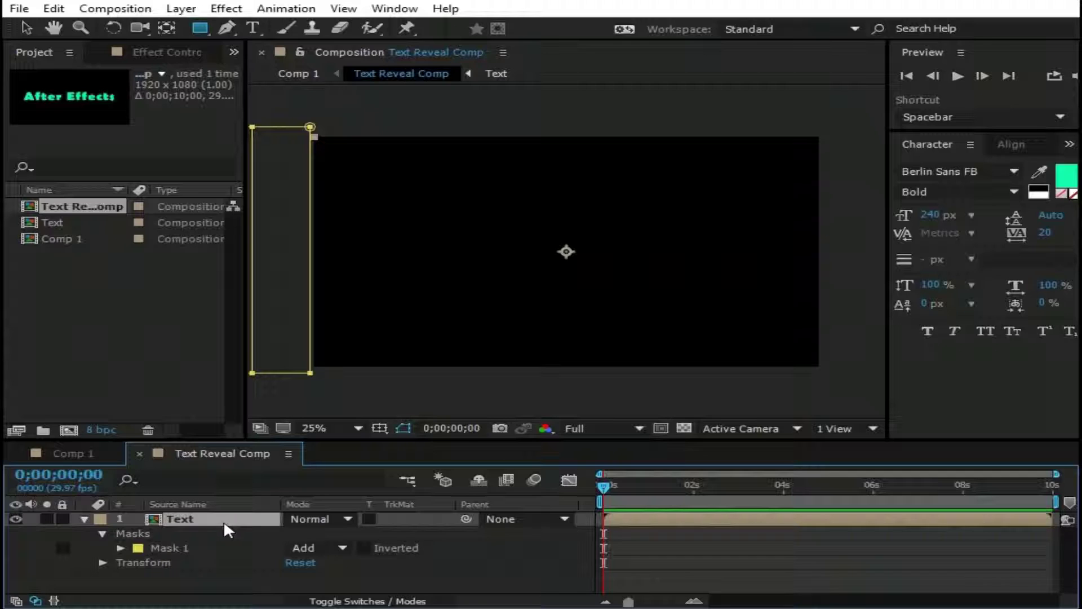
key(m)
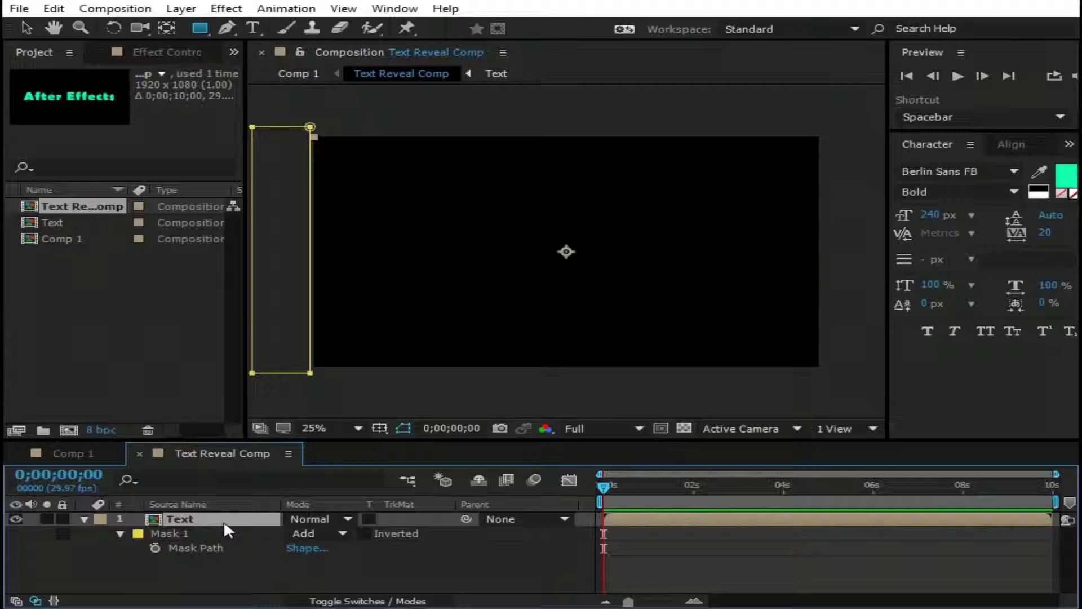
click(155, 546)
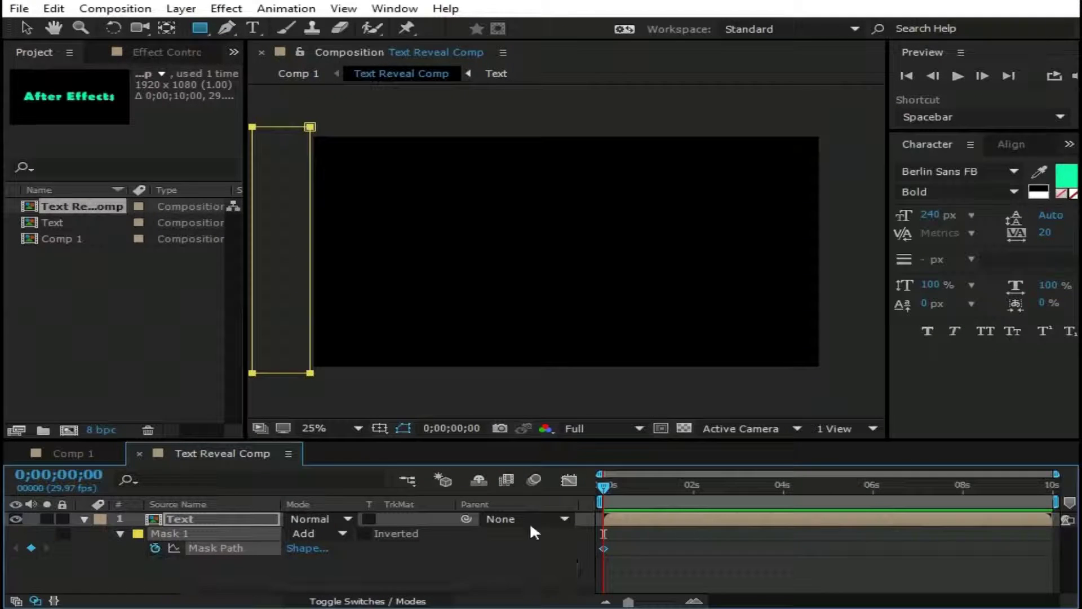
drag(601, 484, 781, 488)
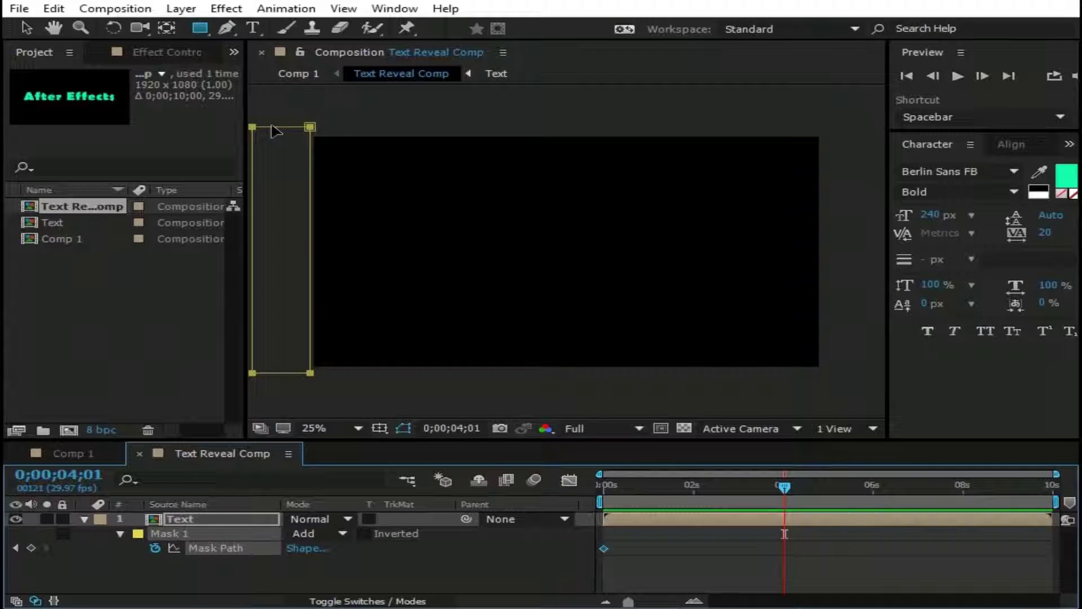
drag(310, 127, 845, 131)
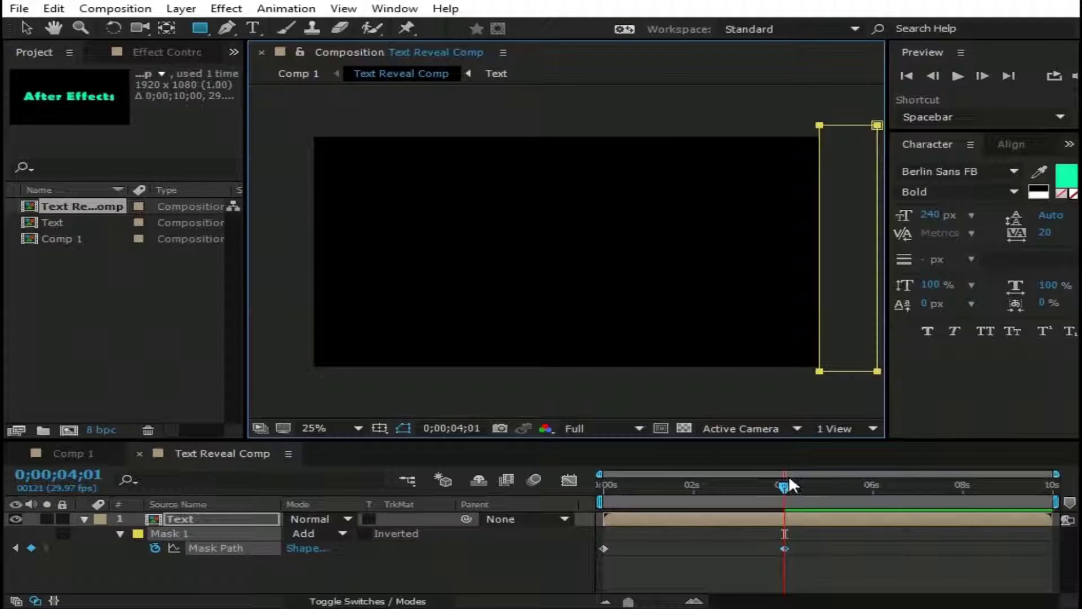
mouse_move(789, 480)
mouse_down()
mouse_move(628, 490)
mouse_move(609, 501)
mouse_move(793, 492)
mouse_up()
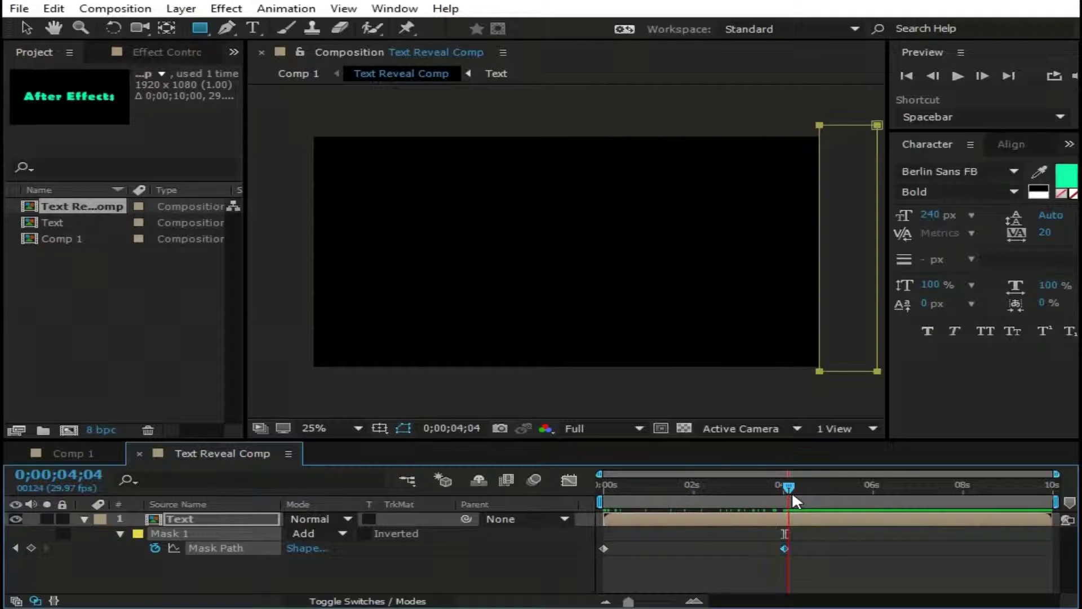
Step: Set the Text layer's Mask Feather to 35, 35 pixels
click(213, 519)
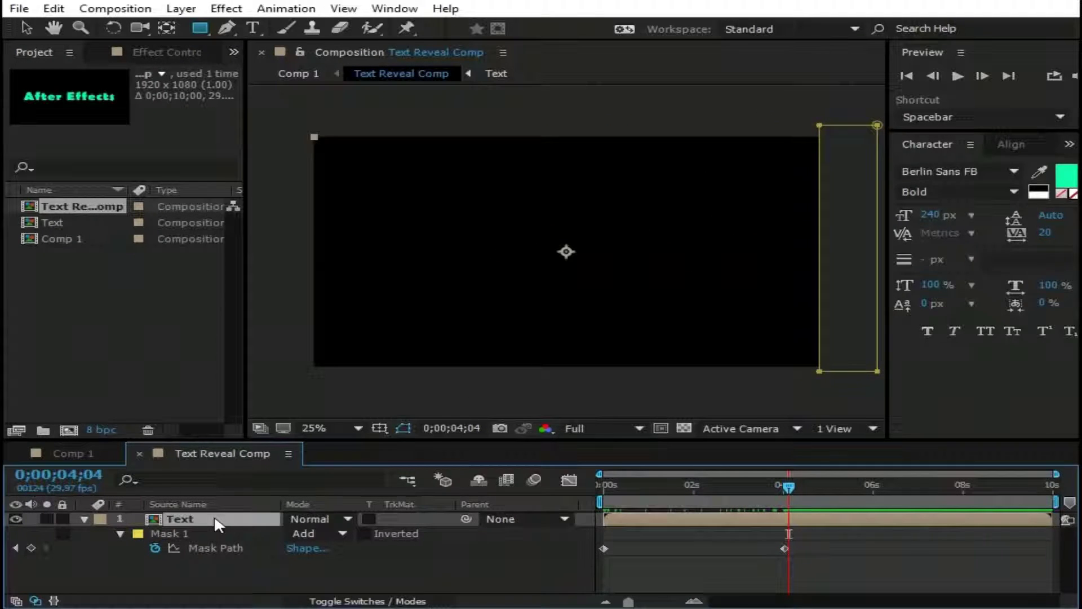
key(f)
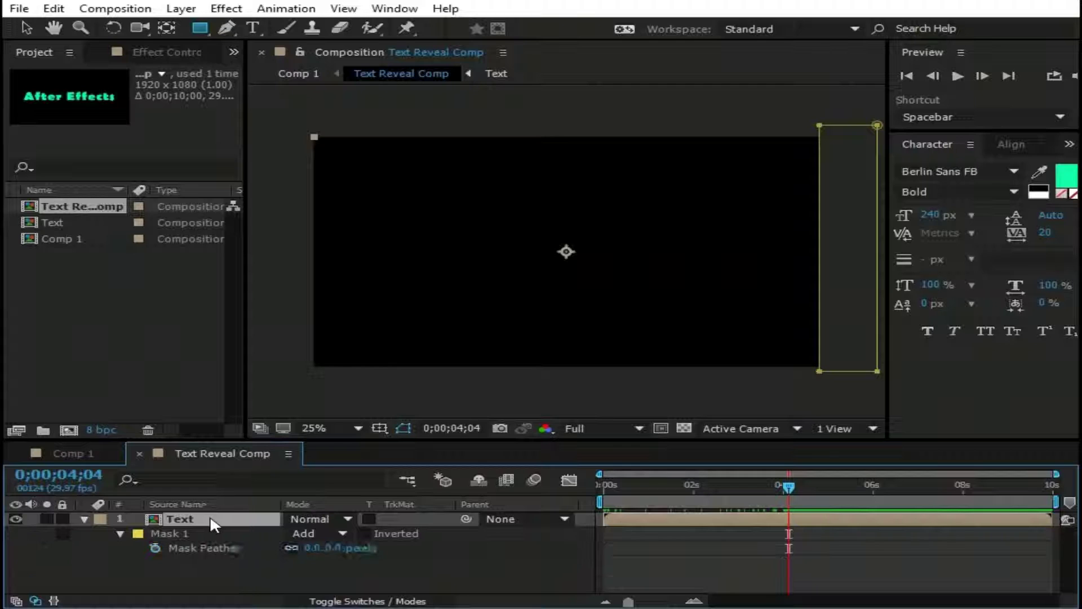
click(325, 548)
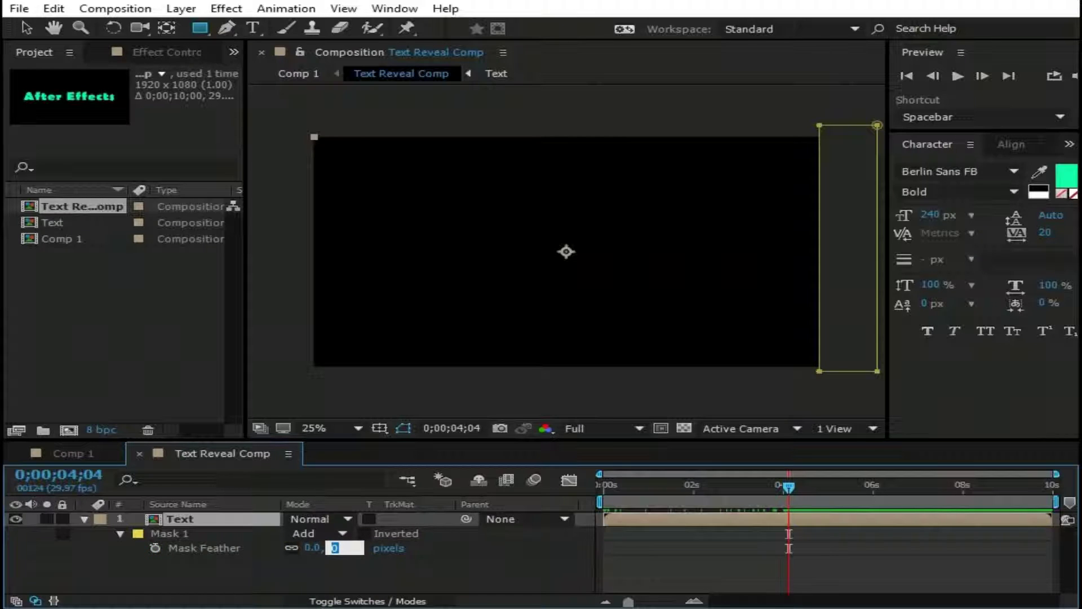
text(35)
key(Return)
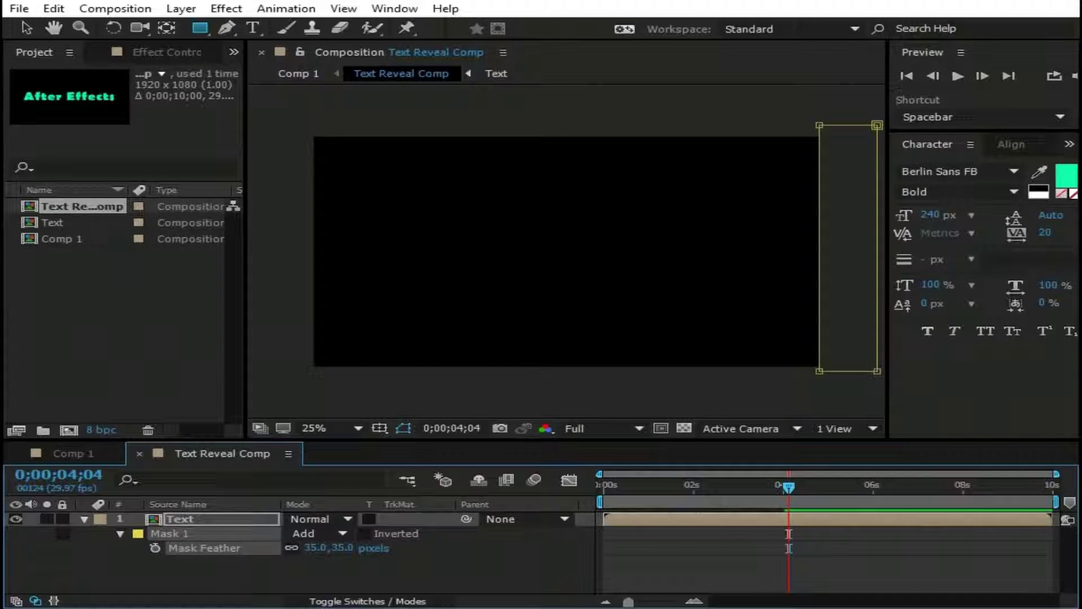
Step: In Comp 1, add the Text precomp above Text Reveal Comp, hide Text Reveal Comp, and rewind
click(52, 454)
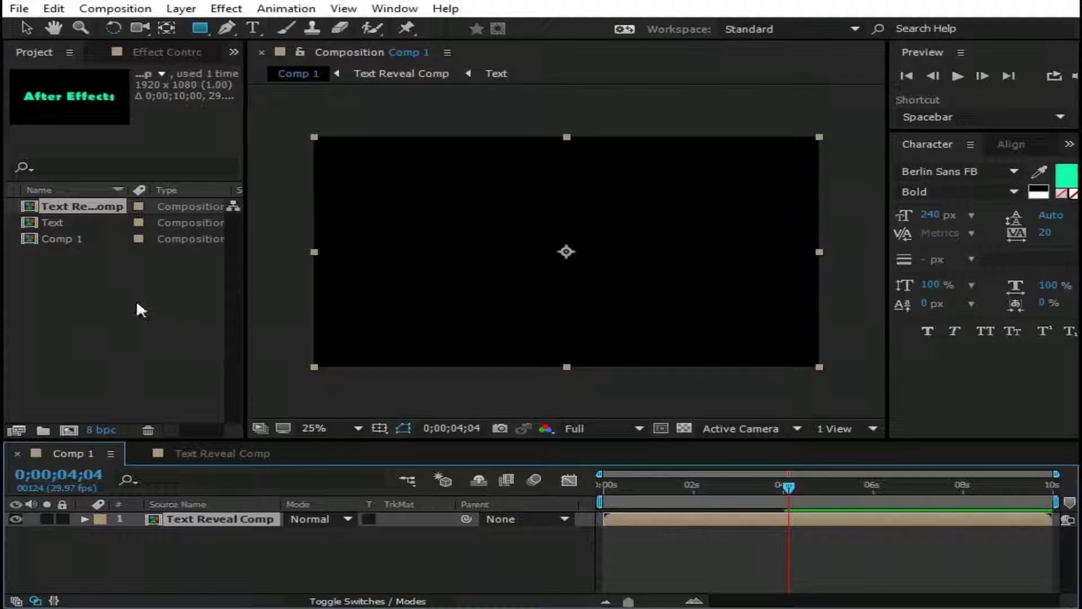
drag(79, 221, 120, 531)
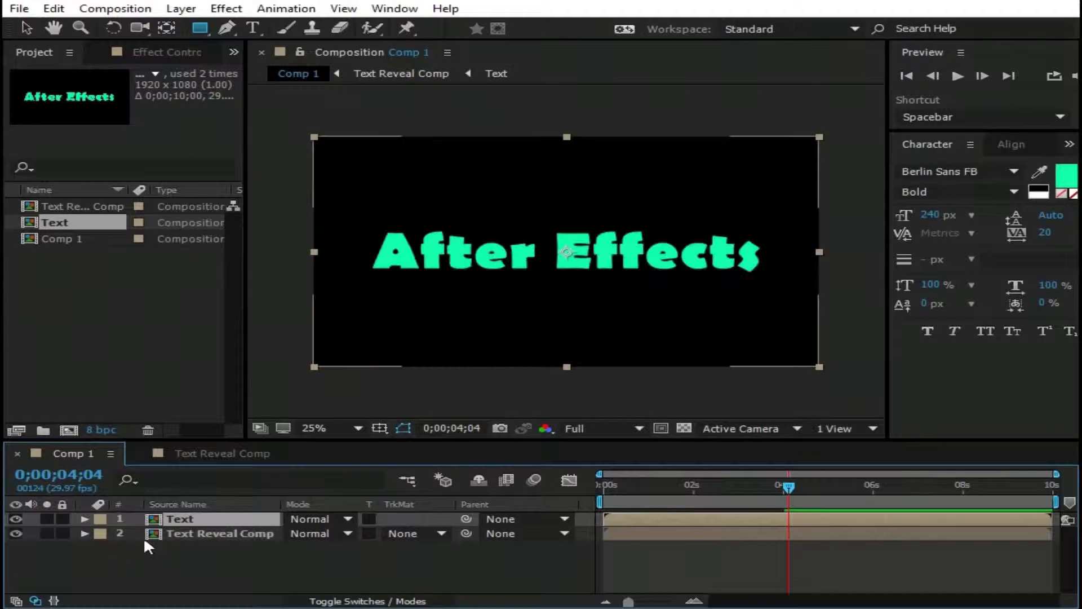
click(221, 535)
click(16, 534)
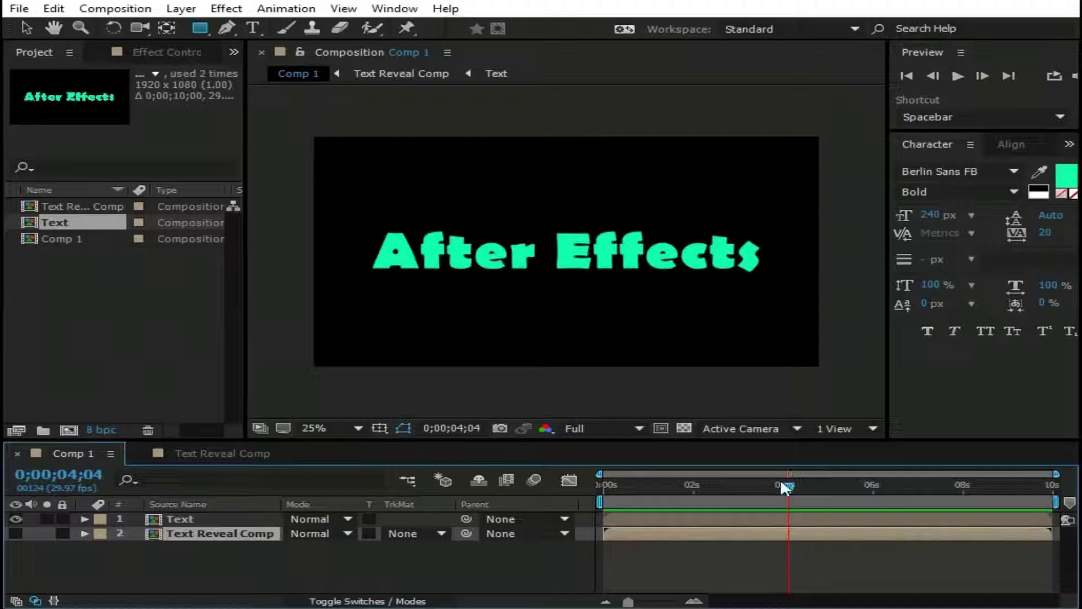
drag(786, 486, 496, 514)
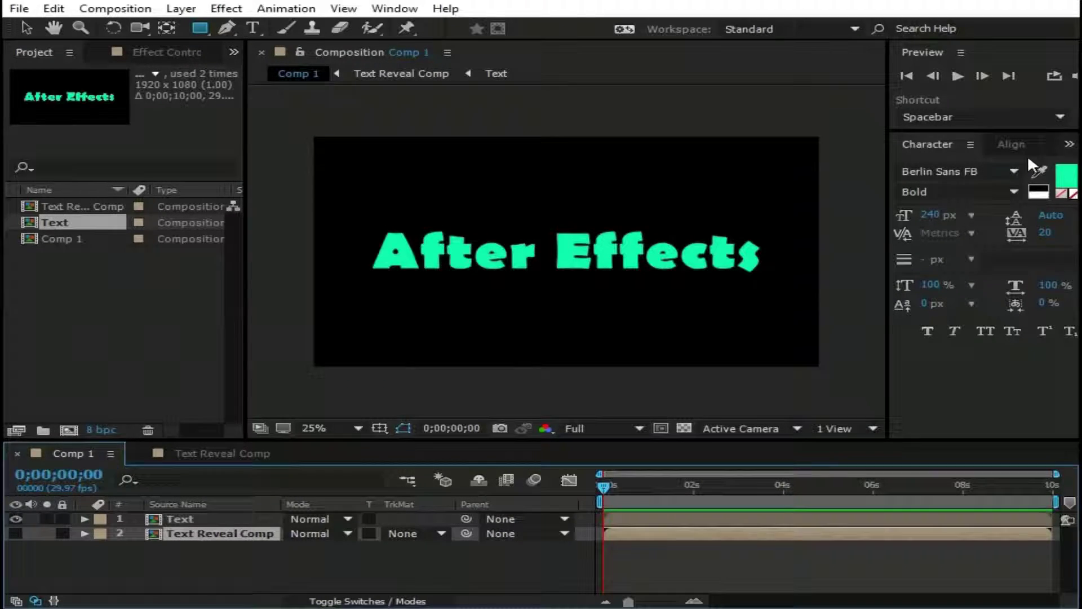
Step: Search Effects & Presets for 'Linear wi' and drag Linear Wipe onto the Text layer
click(1069, 144)
click(1016, 184)
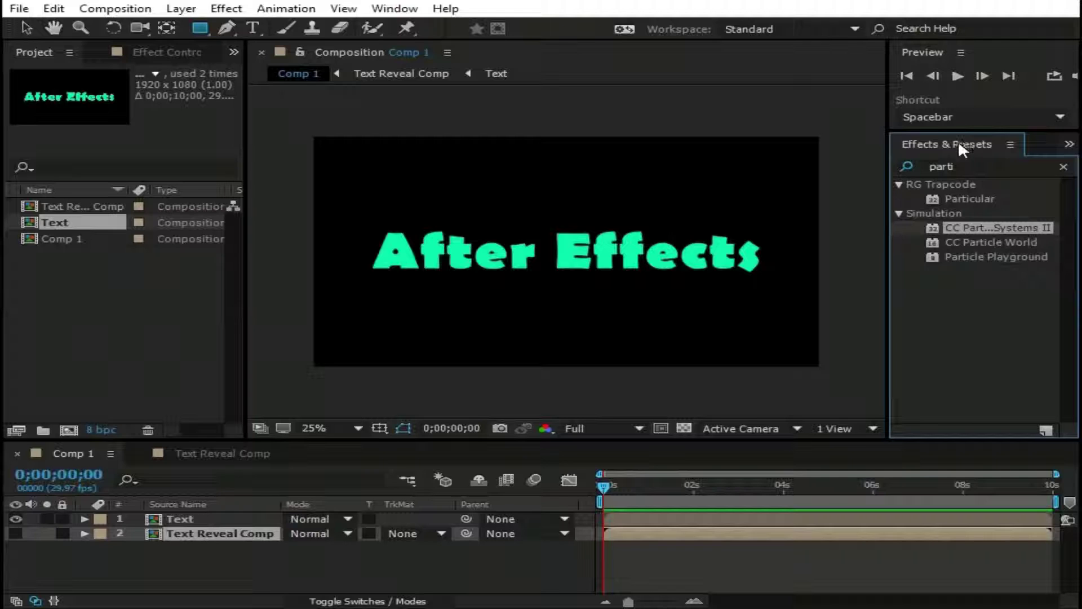
click(1064, 167)
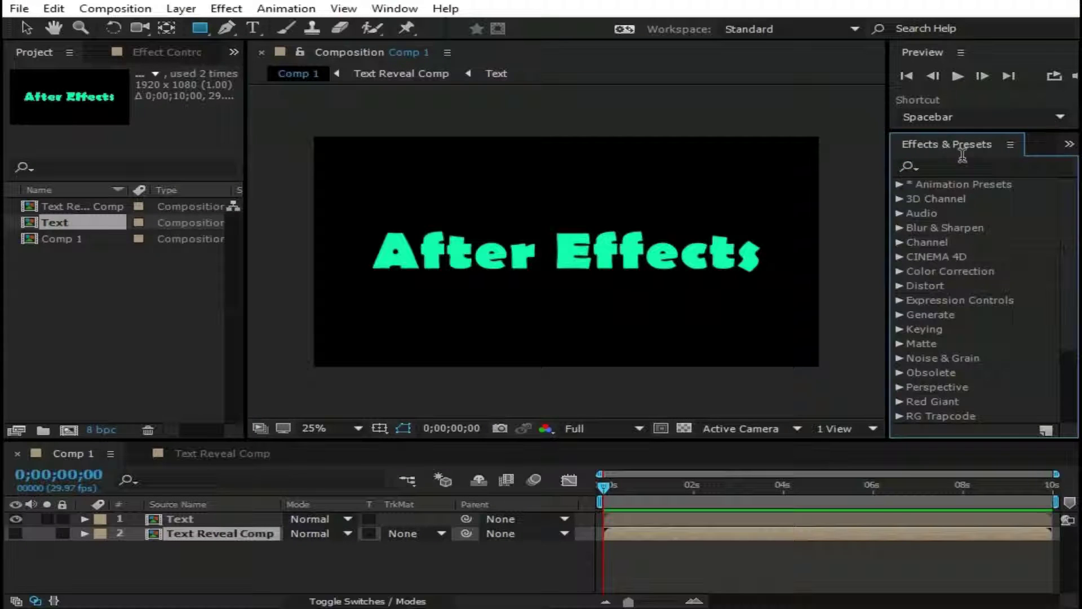
click(395, 8)
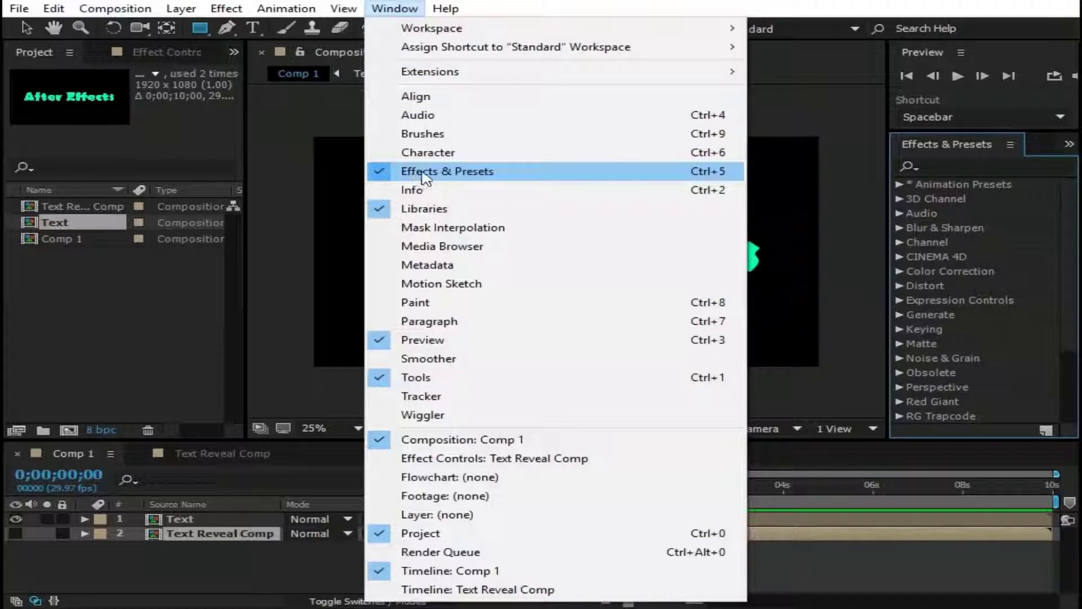
click(987, 166)
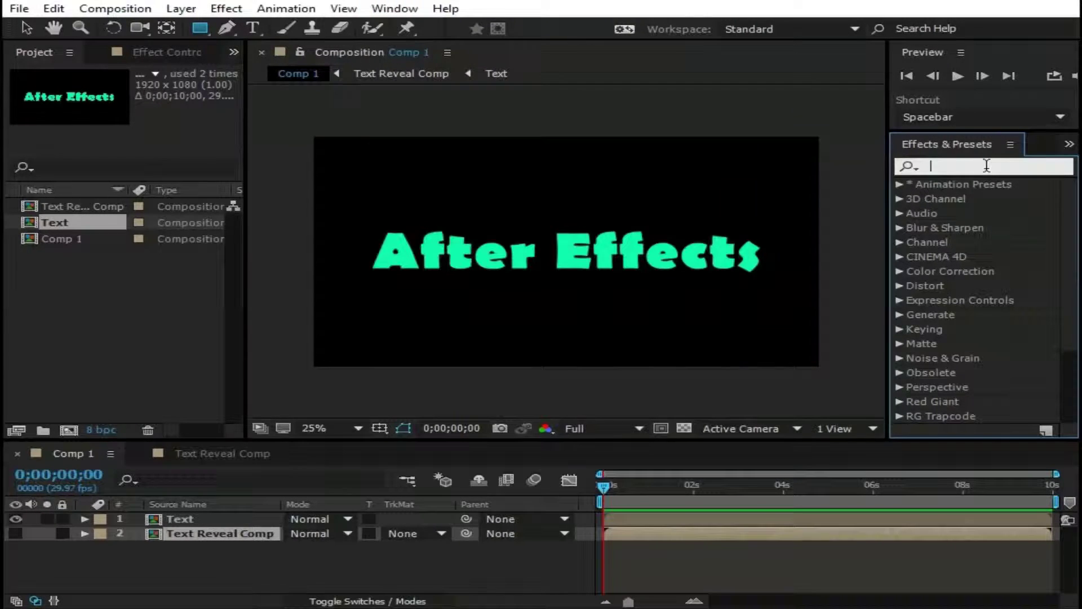
text(Li)
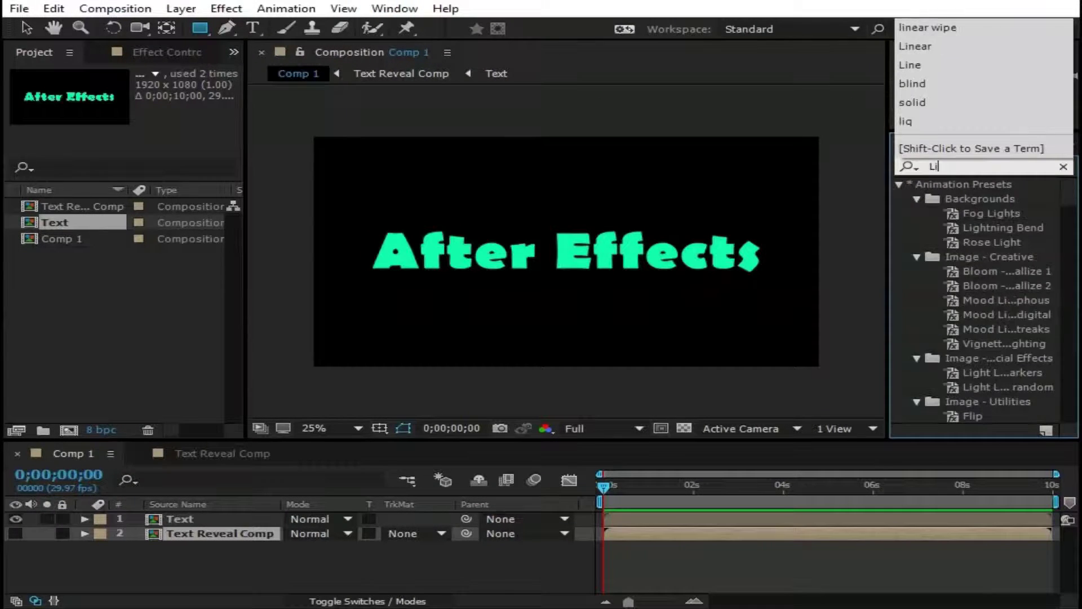
text(near wipe)
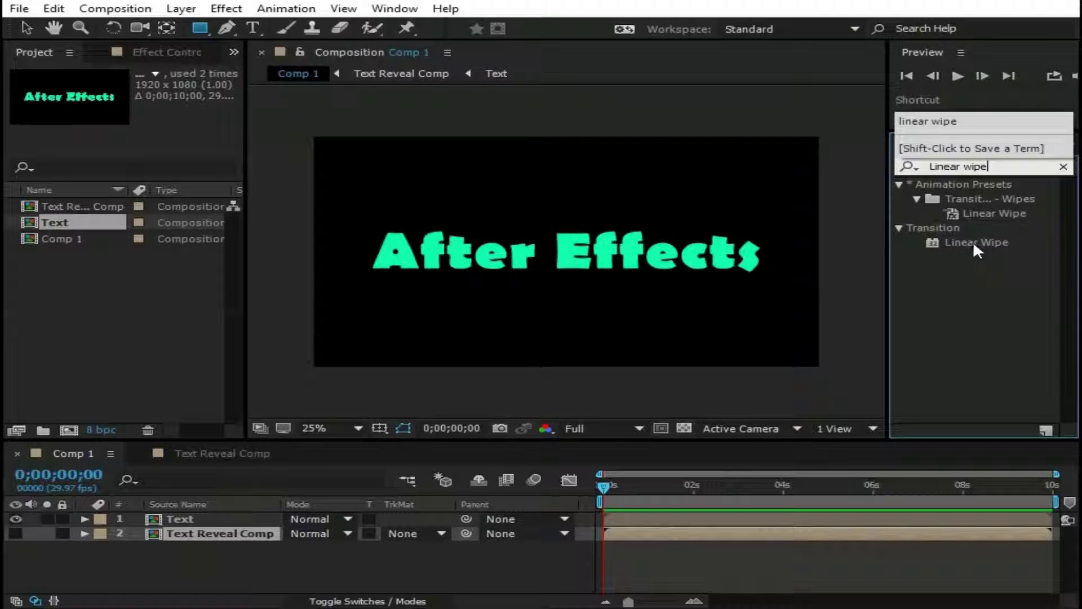
drag(973, 242, 232, 517)
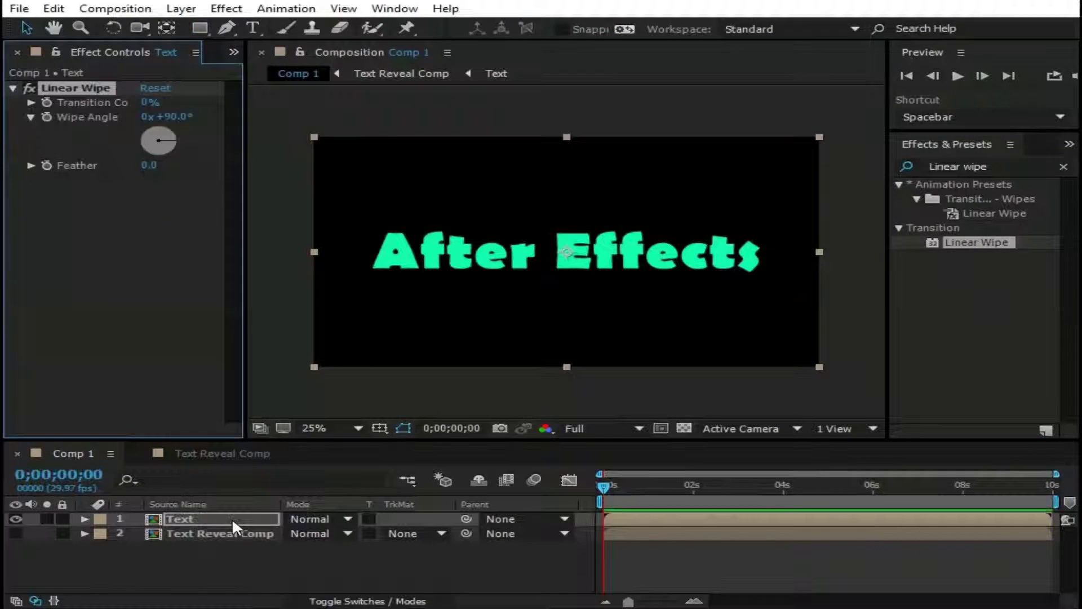
Step: Set Linear Wipe Transition Completion to 100%, Wipe Angle to -90° and Feather to 35
click(147, 101)
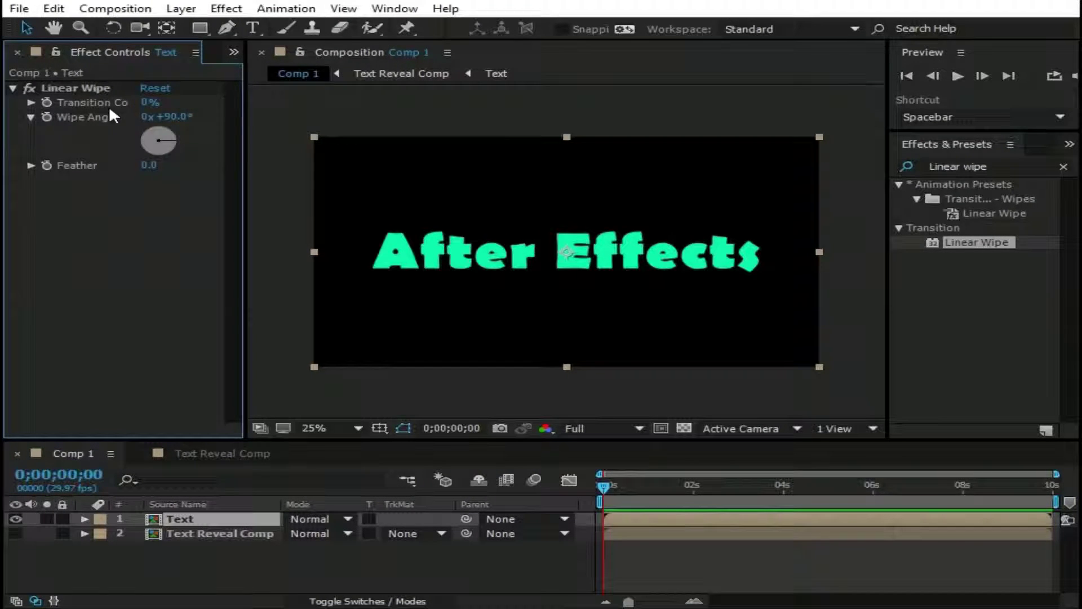
drag(148, 110, 179, 117)
click(179, 117)
text(-90)
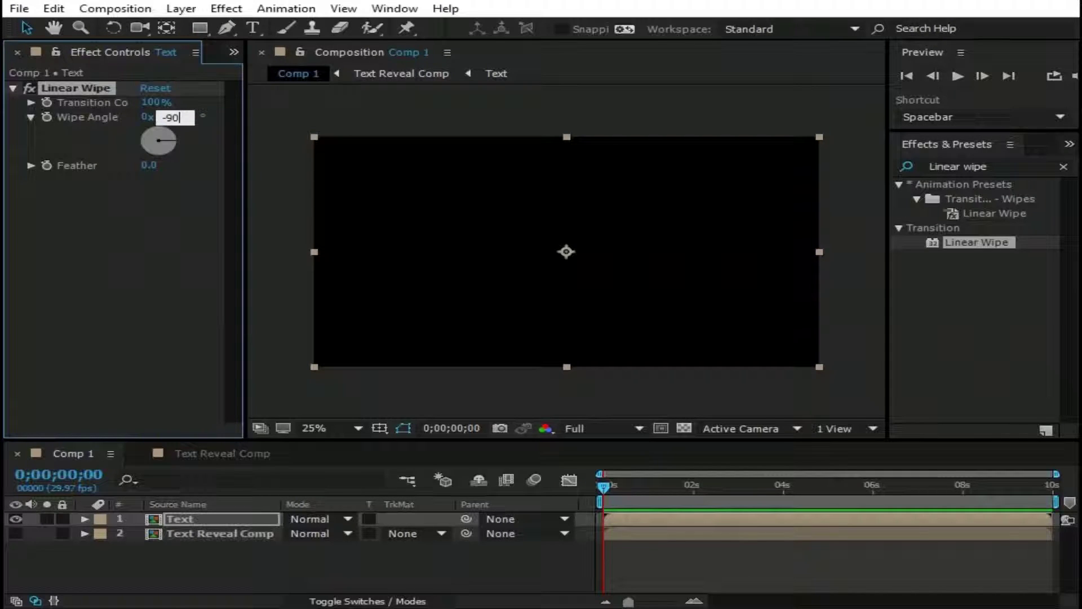
key(Return)
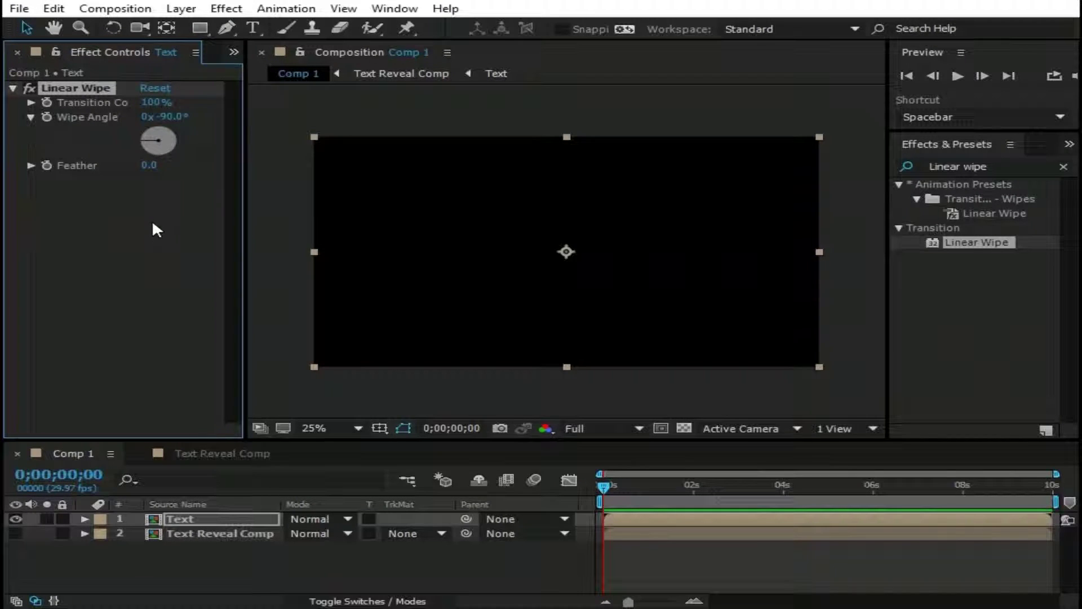
click(151, 164)
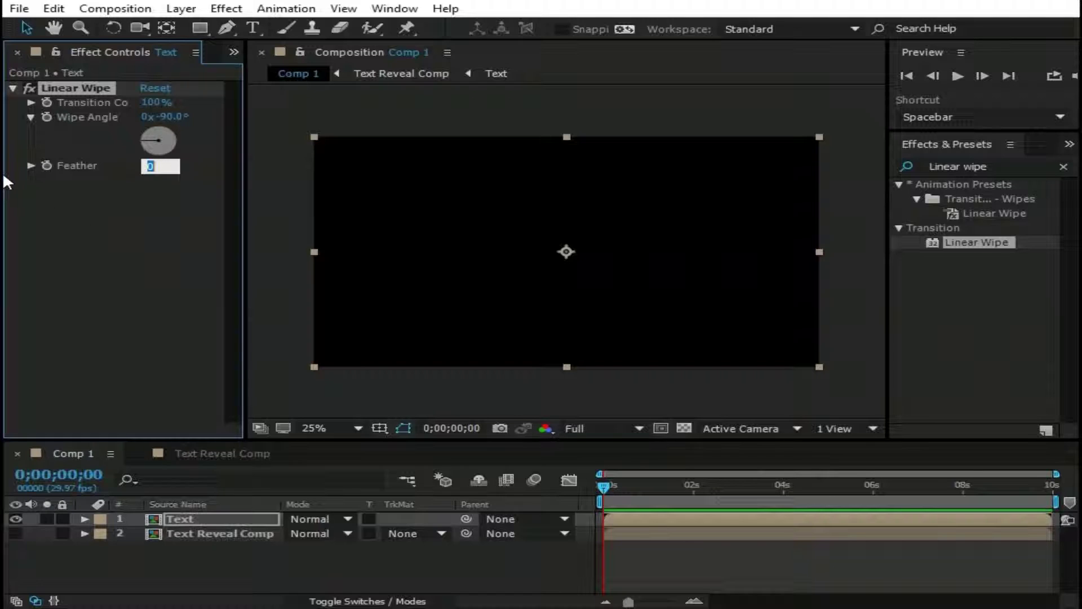
key(Return)
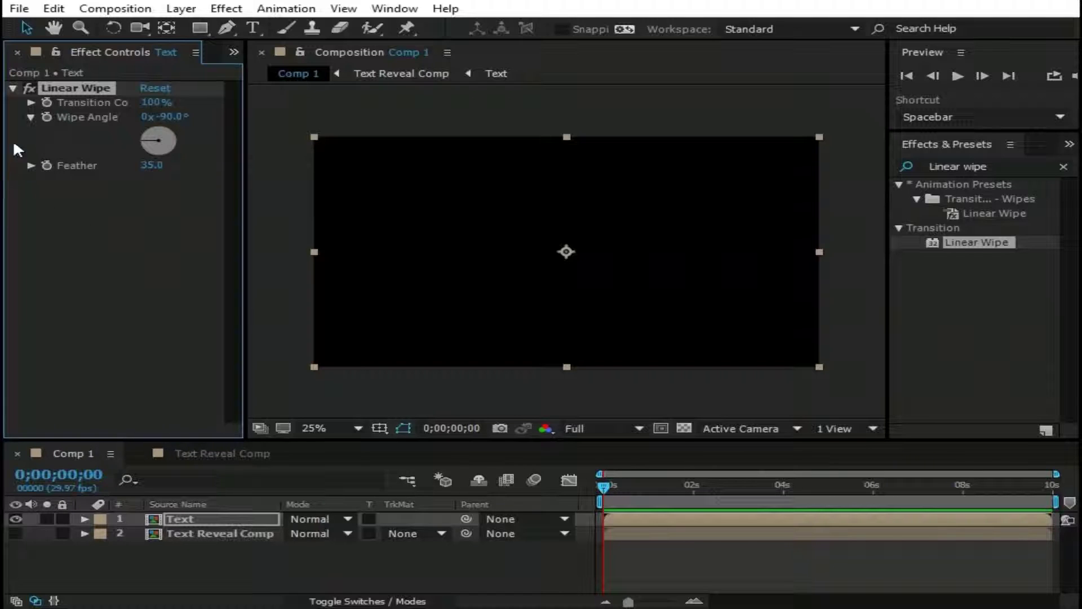
Step: Keyframe Transition Completion from 100% at 0 s to 0% at 4 s, then rewind
click(47, 101)
drag(604, 484, 786, 482)
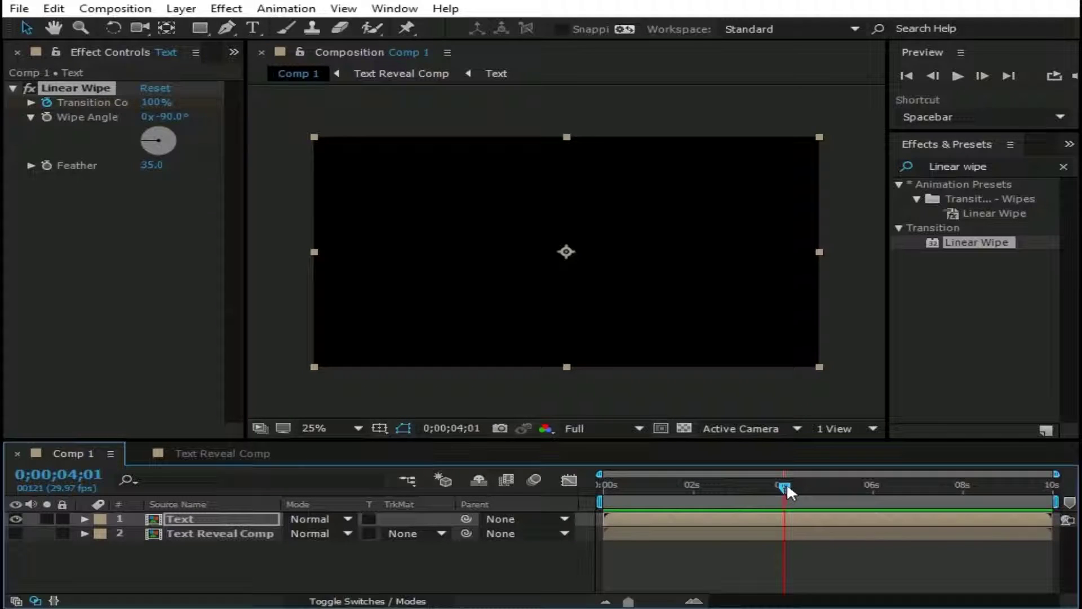
click(150, 103)
text(0)
key(Return)
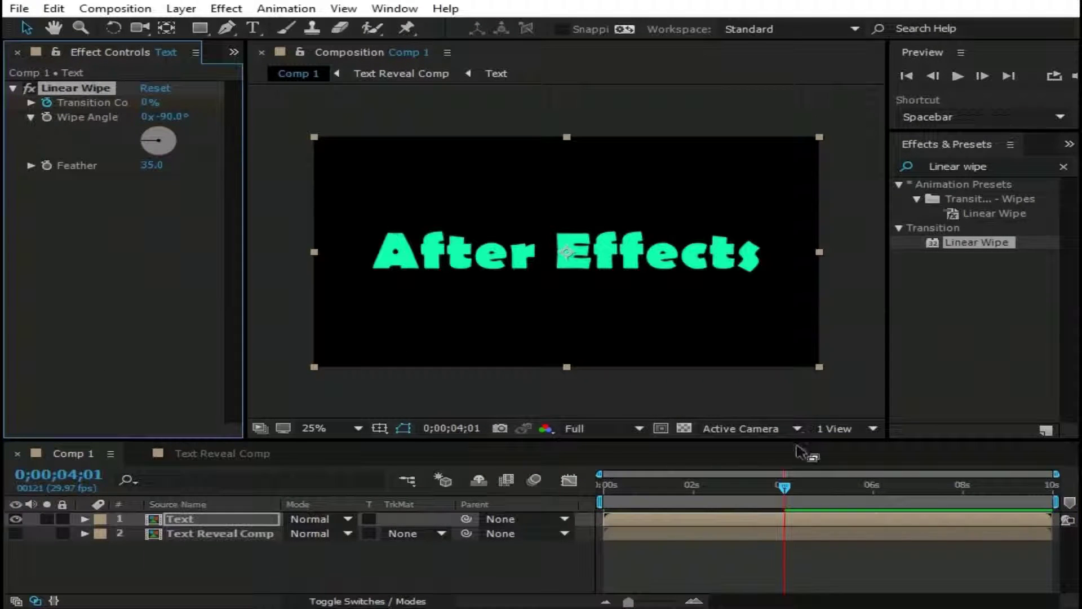
drag(785, 485, 534, 496)
Step: Create a new black solid layer named Particles in Comp 1
click(204, 573)
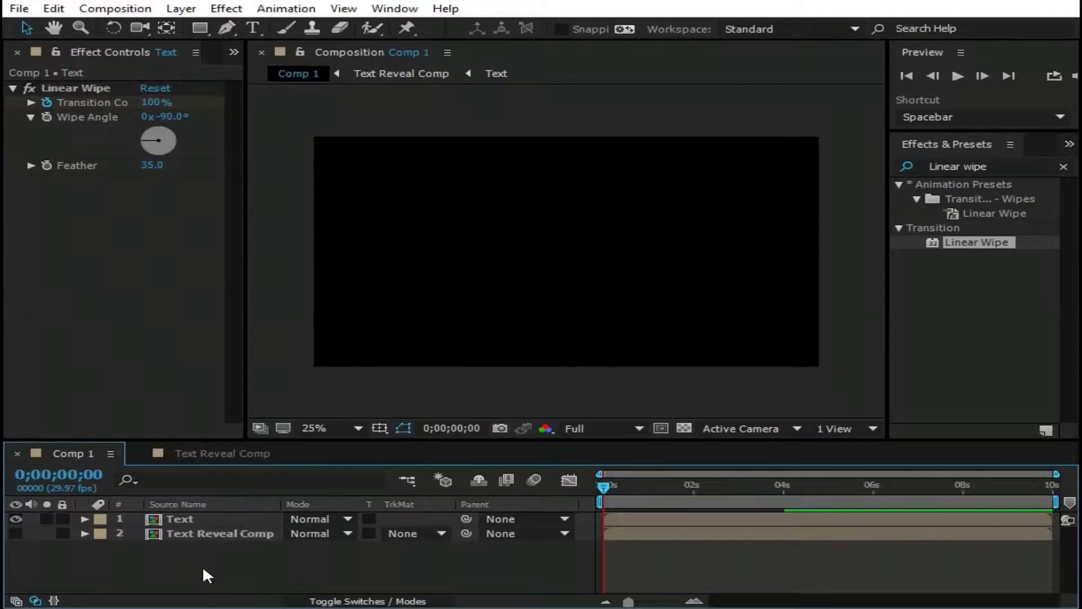
right_click(202, 566)
mouse_move(442, 406)
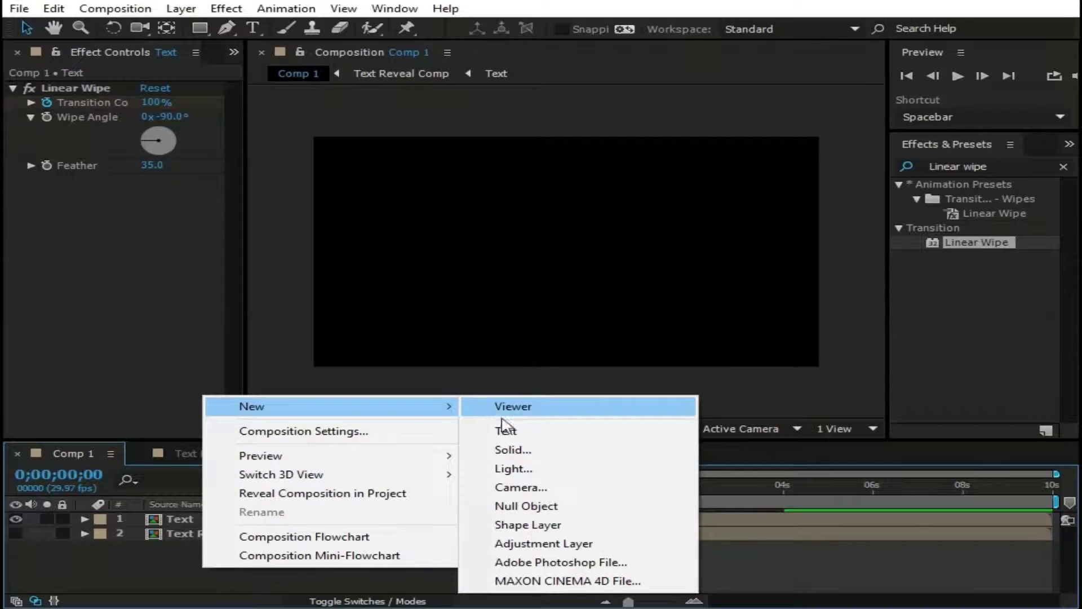
click(514, 450)
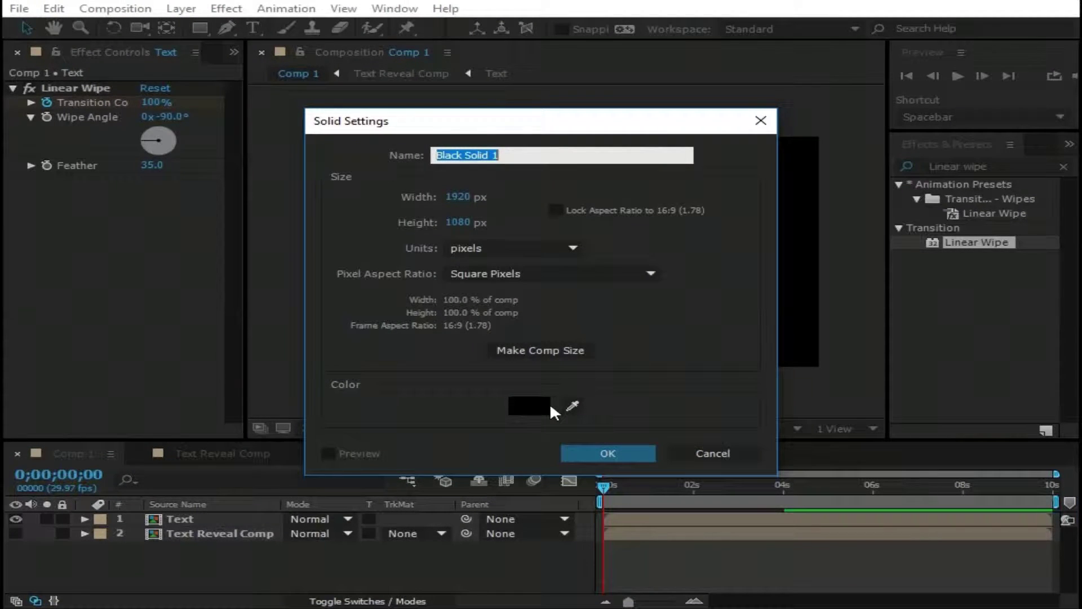
text(Particles)
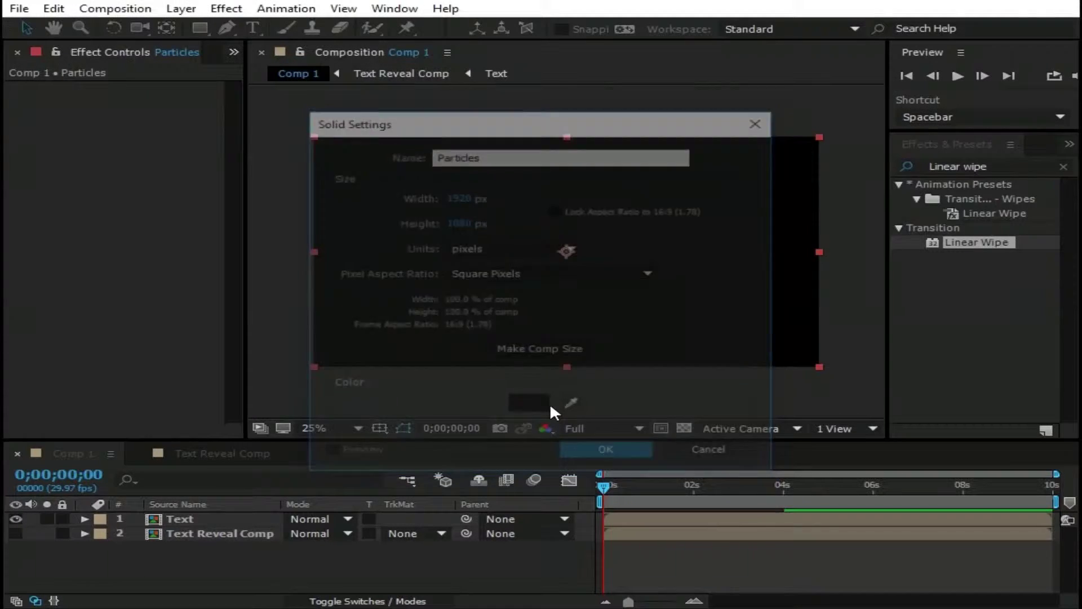
Step: Search effects for 'Particle' and apply CC Particle Systems II to the Particles layer
click(1008, 166)
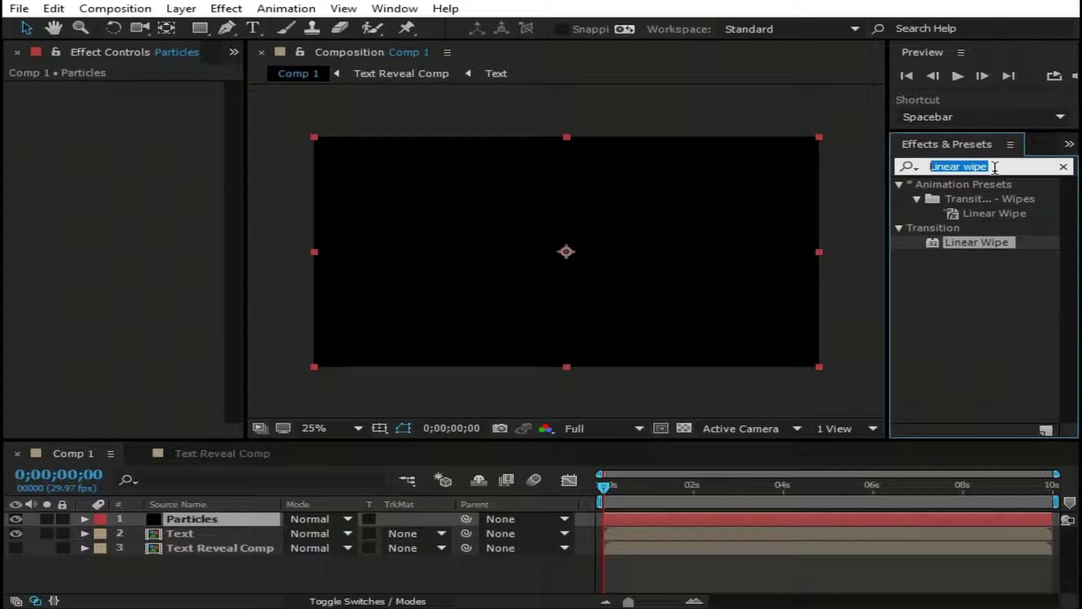
key(BackSpace)
text(Pa)
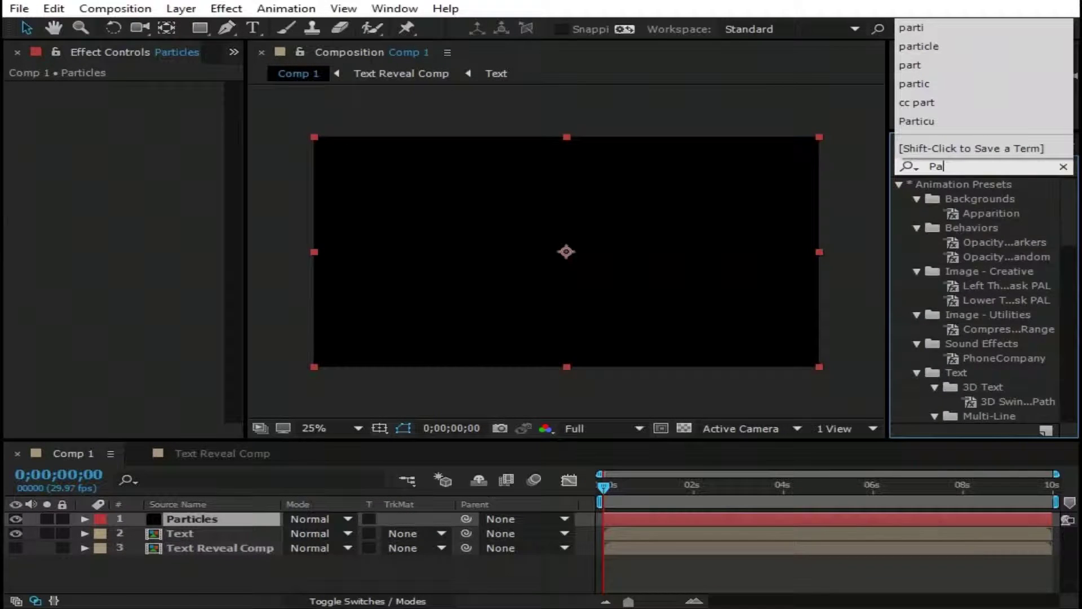
text(rticles)
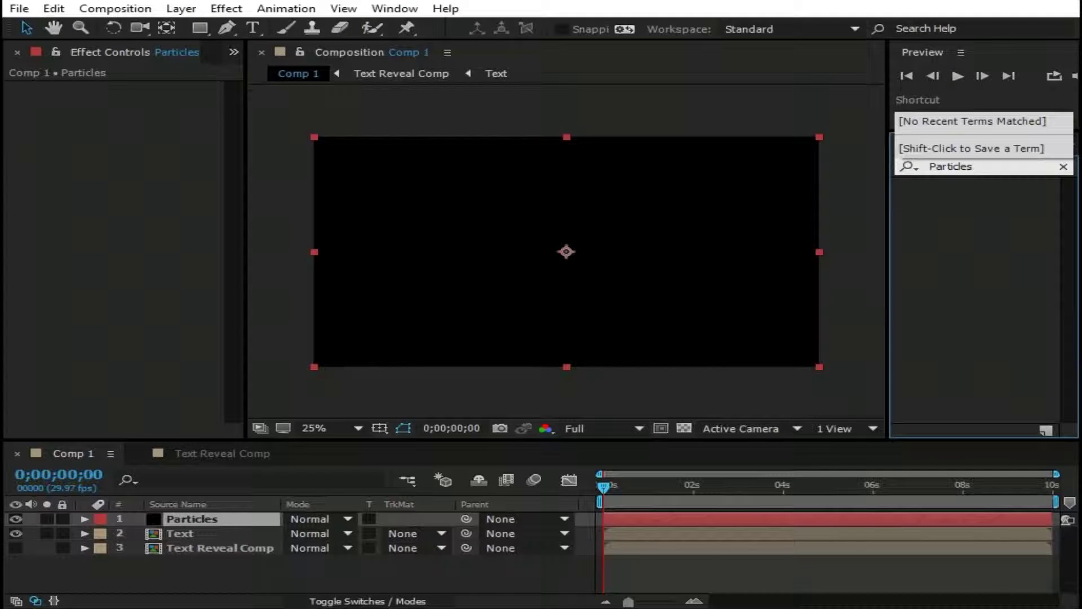
key(BackSpace)
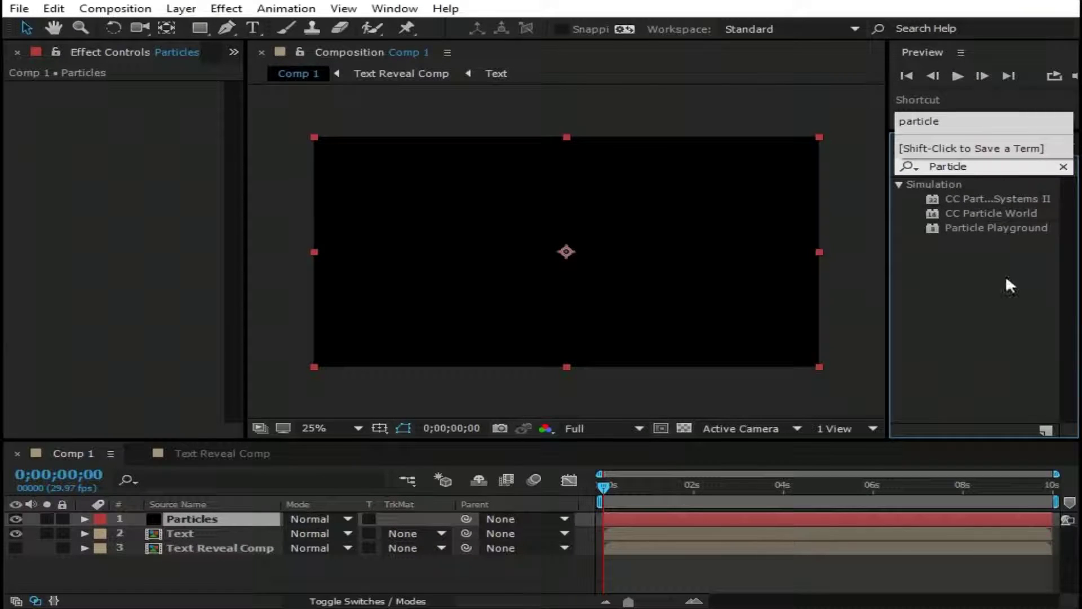
drag(992, 197, 223, 522)
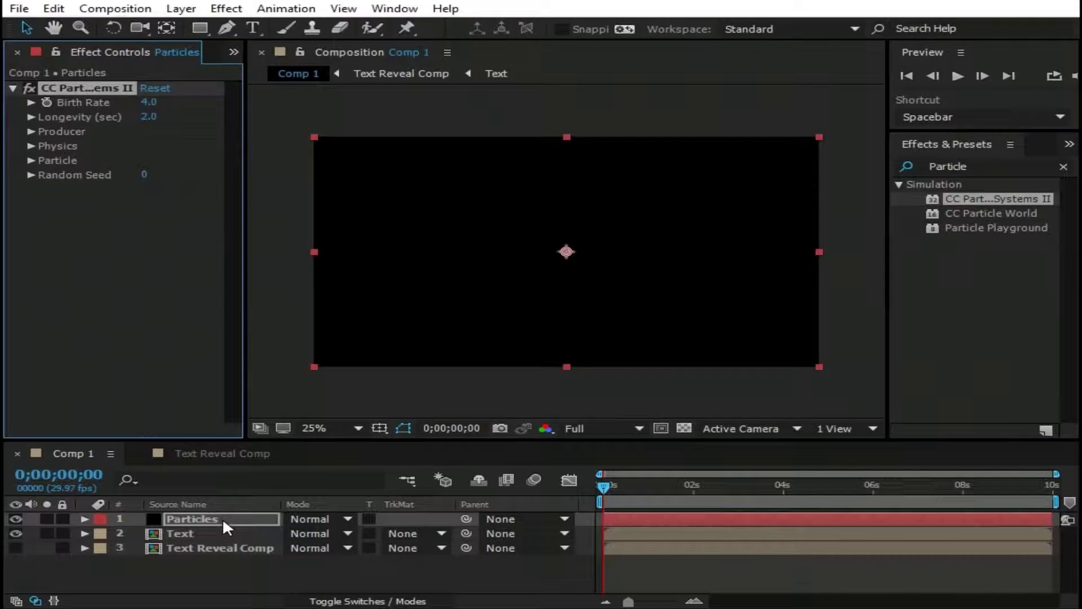
Step: Set particle Birth Rate to 2.0 and Longevity to 1.3, previewing at 0;00;02;24
click(149, 102)
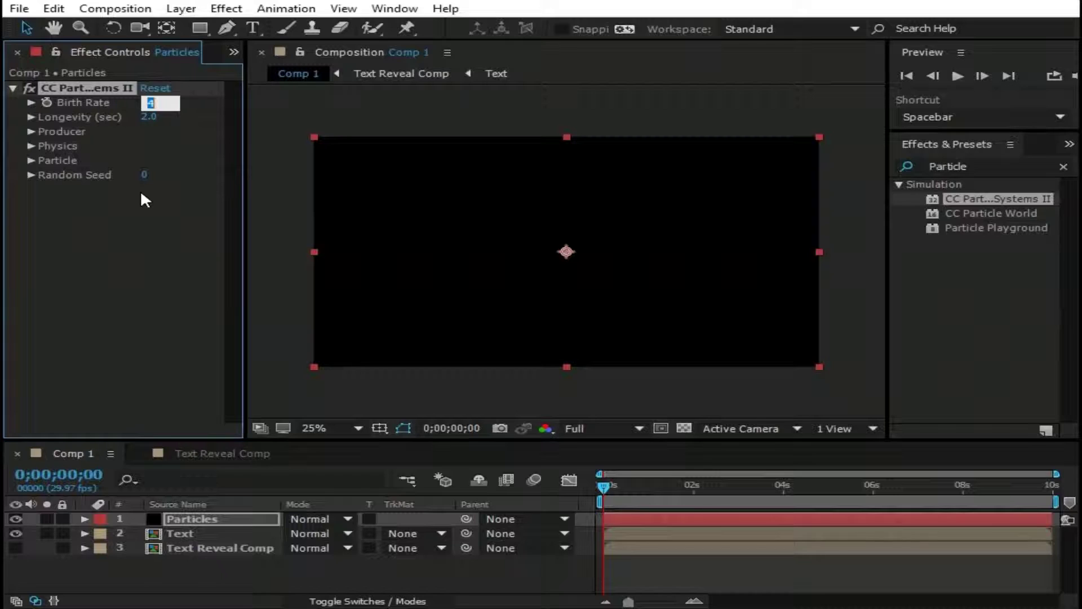
text(2)
key(Return)
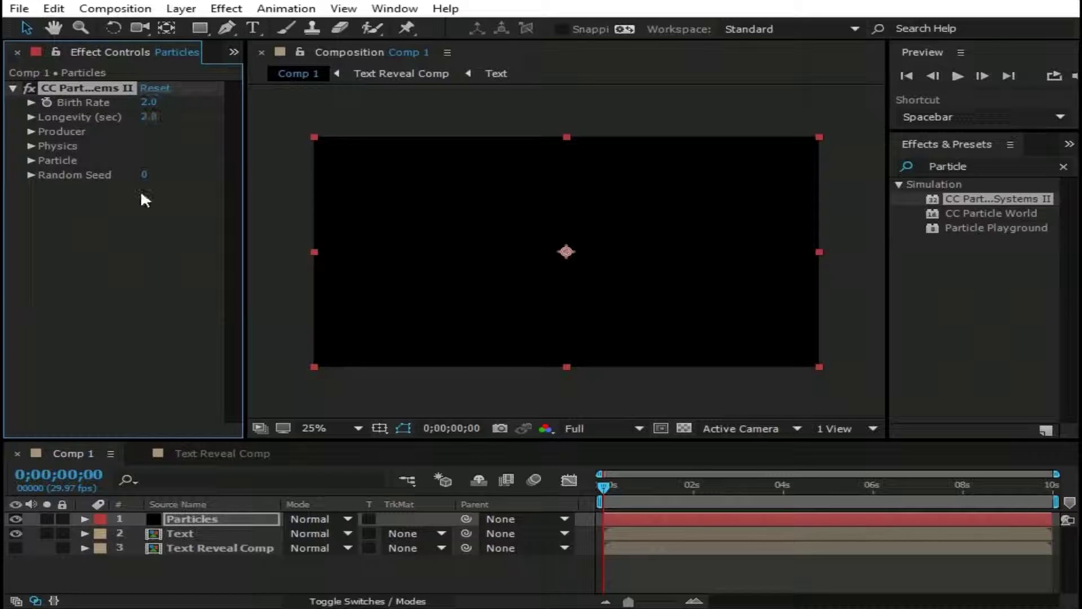
click(152, 117)
text(1.3)
key(Return)
drag(603, 485, 730, 486)
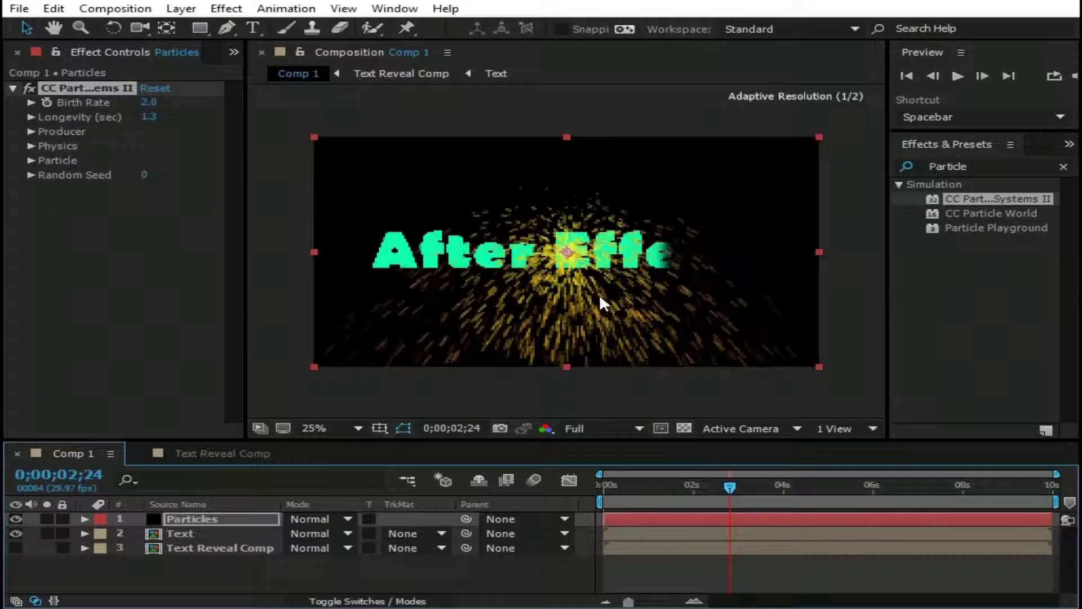
Step: Set the Producer's Radius X and Radius Y to 5.0
click(31, 131)
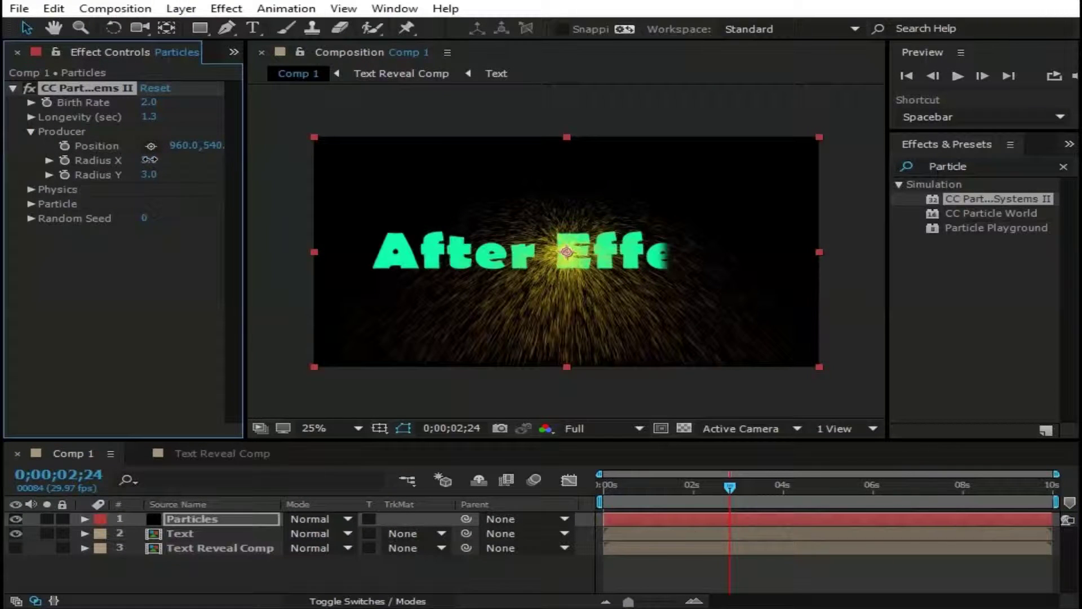
click(149, 160)
text(5)
key(Return)
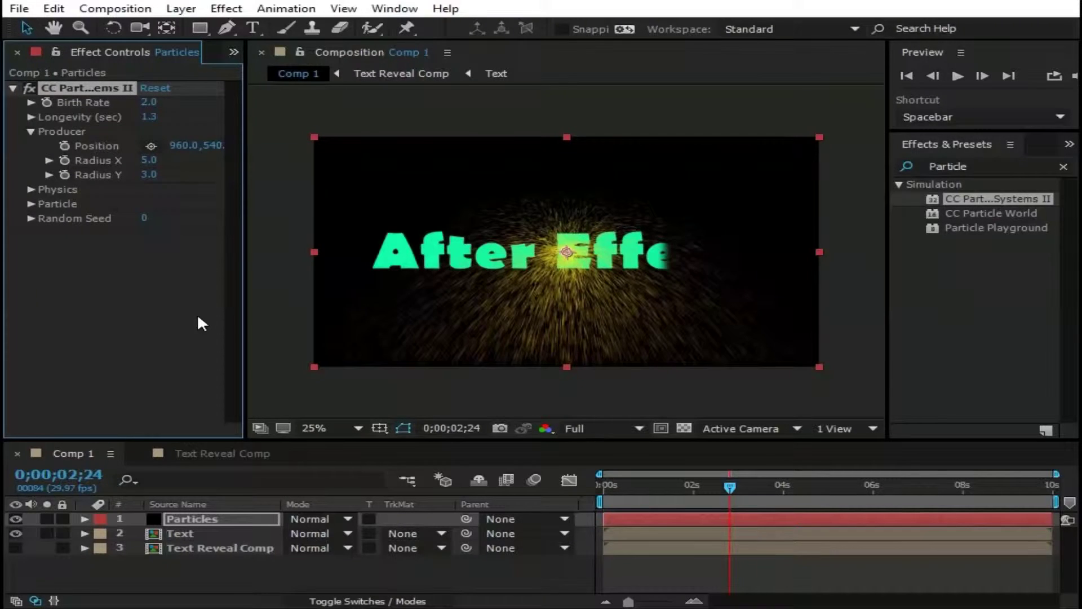
click(149, 174)
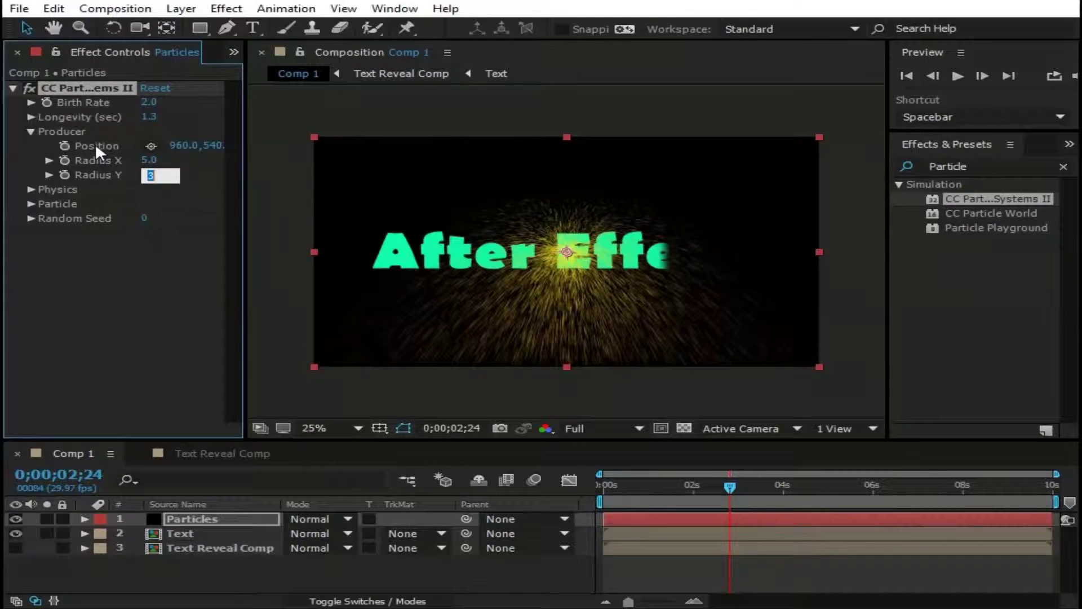
text(5)
key(Return)
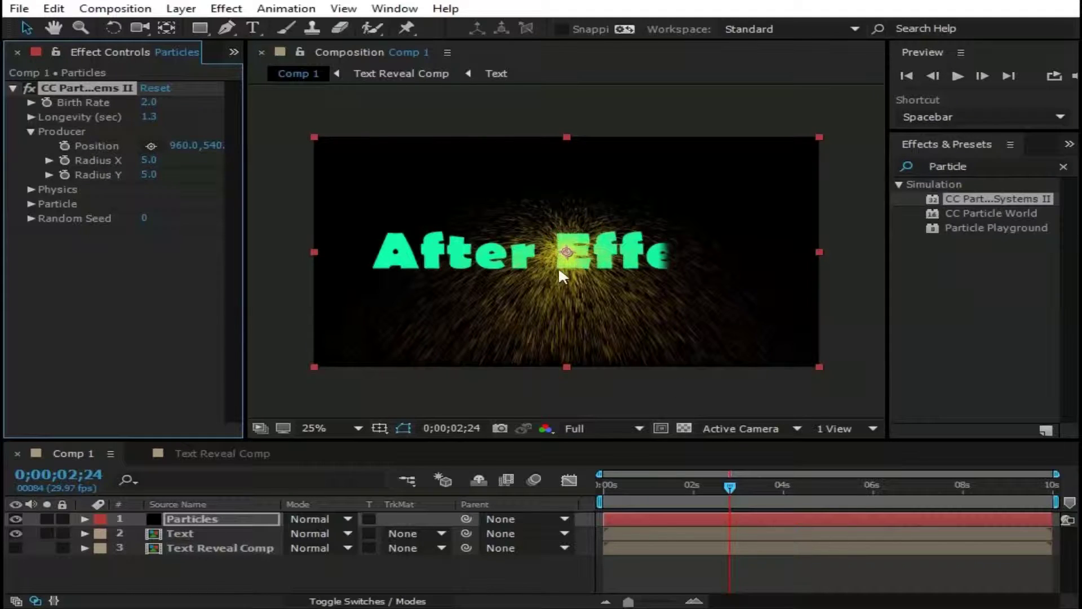
Step: Set the emitter Position X to -200 and keyframe it at the start of the timeline
drag(173, 151, 71, 158)
click(187, 147)
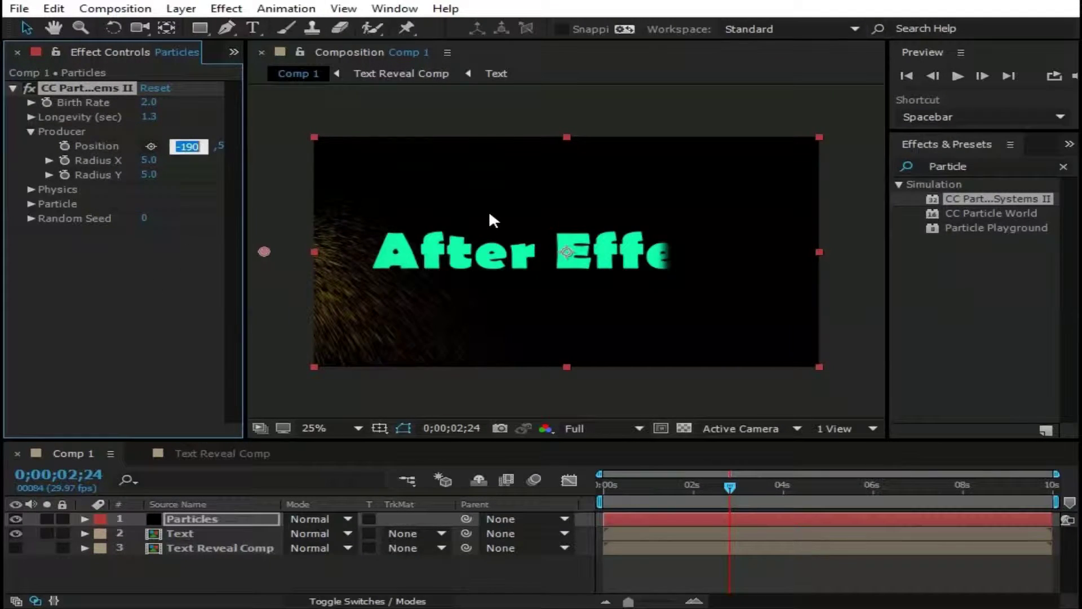
text(-200)
key(Return)
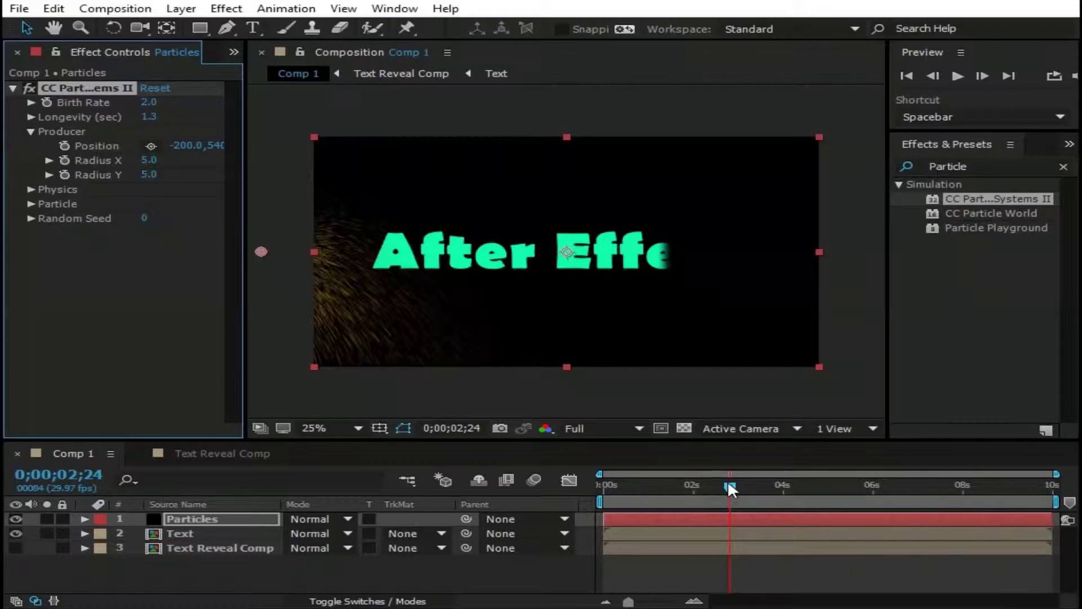
drag(730, 485, 589, 500)
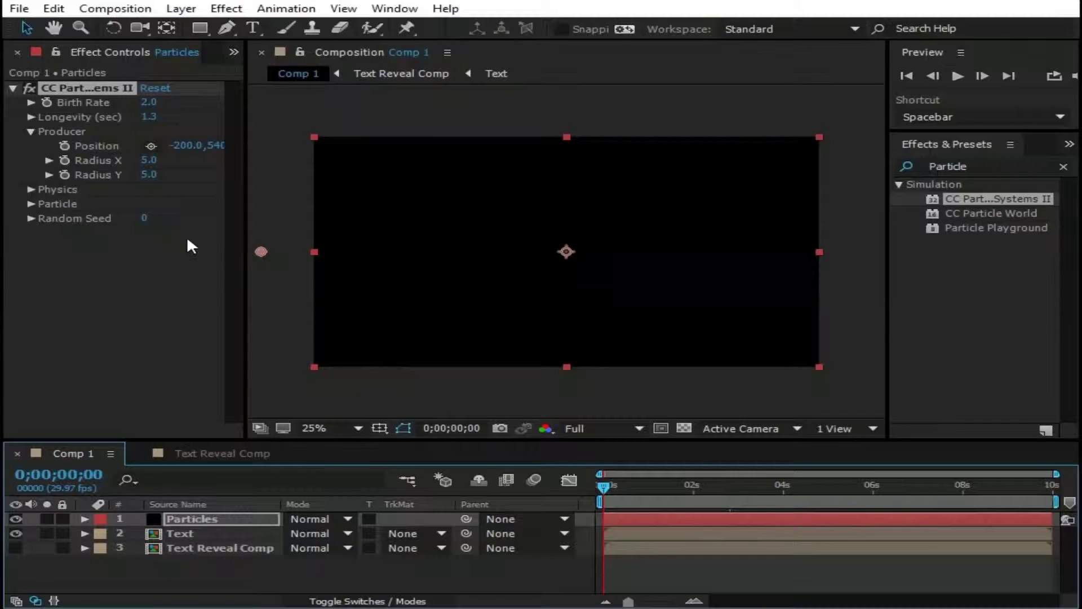
click(64, 145)
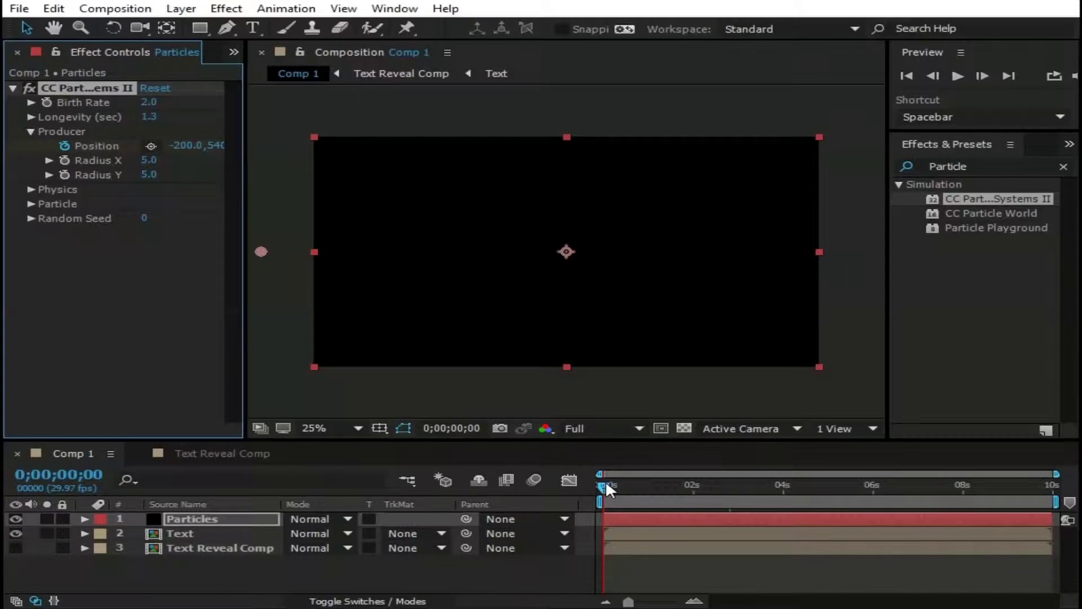
Step: At 4 seconds, move the emitter to X 2250 so it sweeps across the text
drag(637, 490, 786, 487)
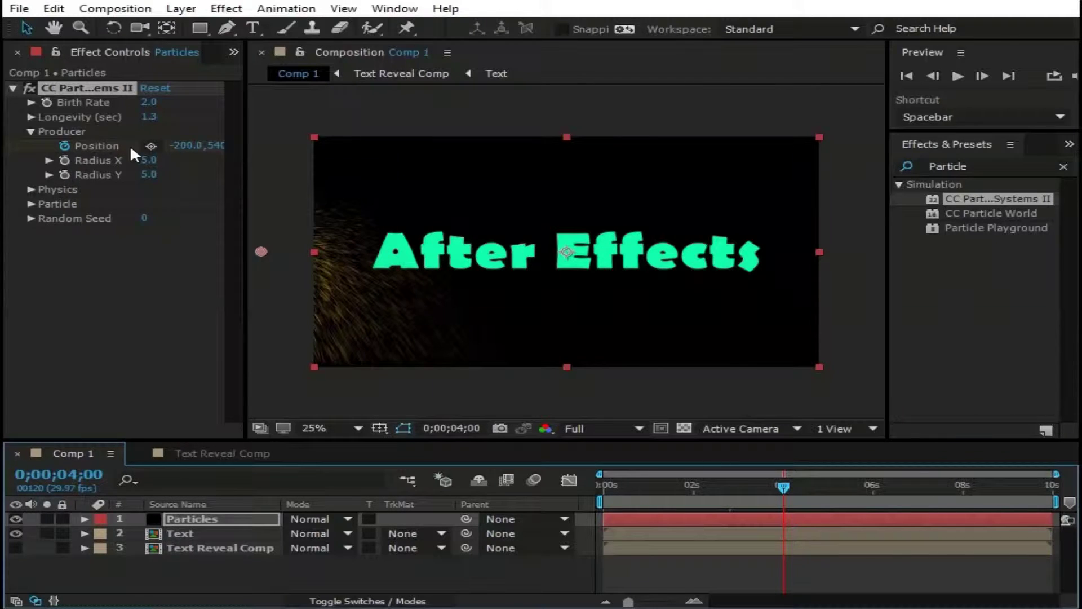
drag(180, 146, 475, 176)
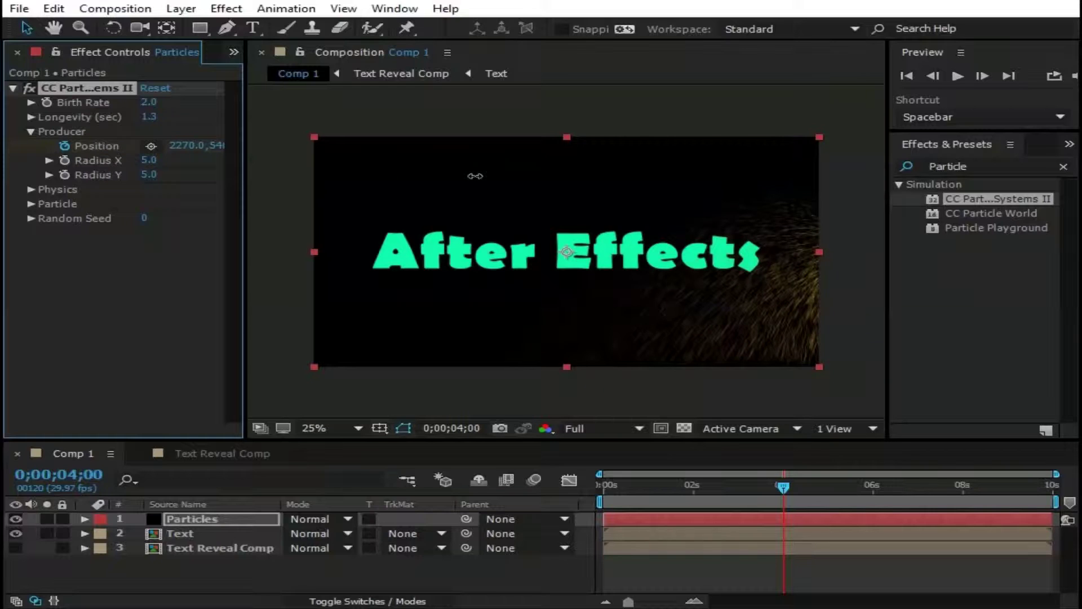
click(186, 146)
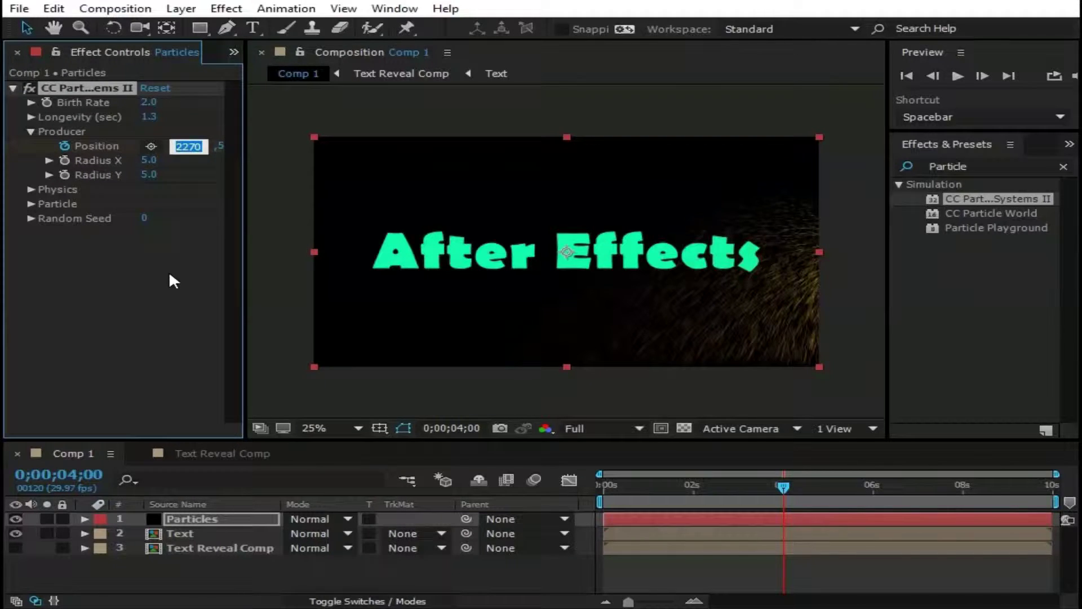
text(2250)
key(Return)
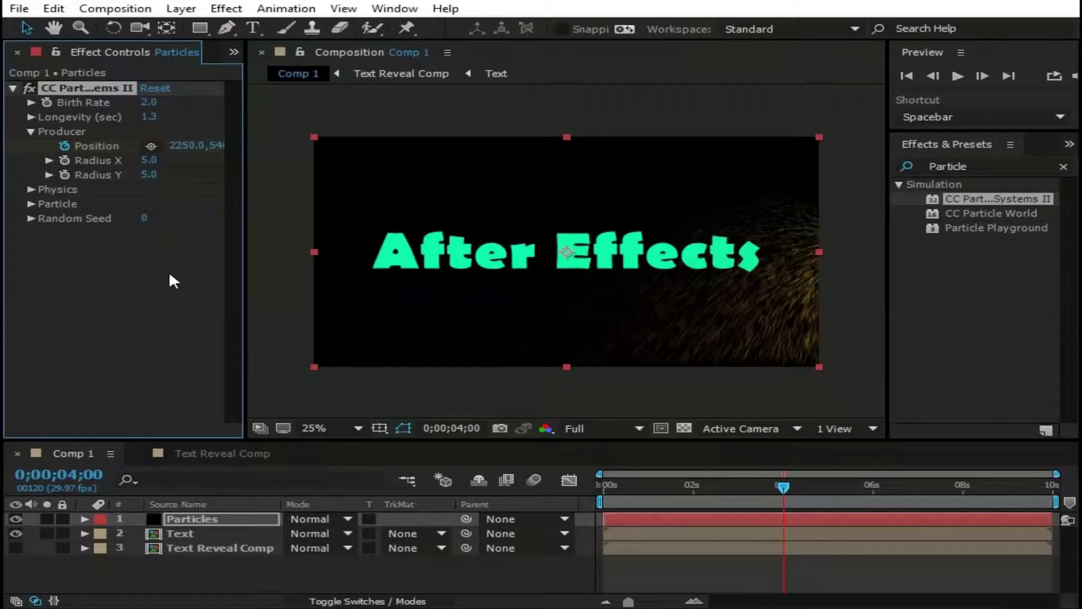
drag(772, 497, 716, 500)
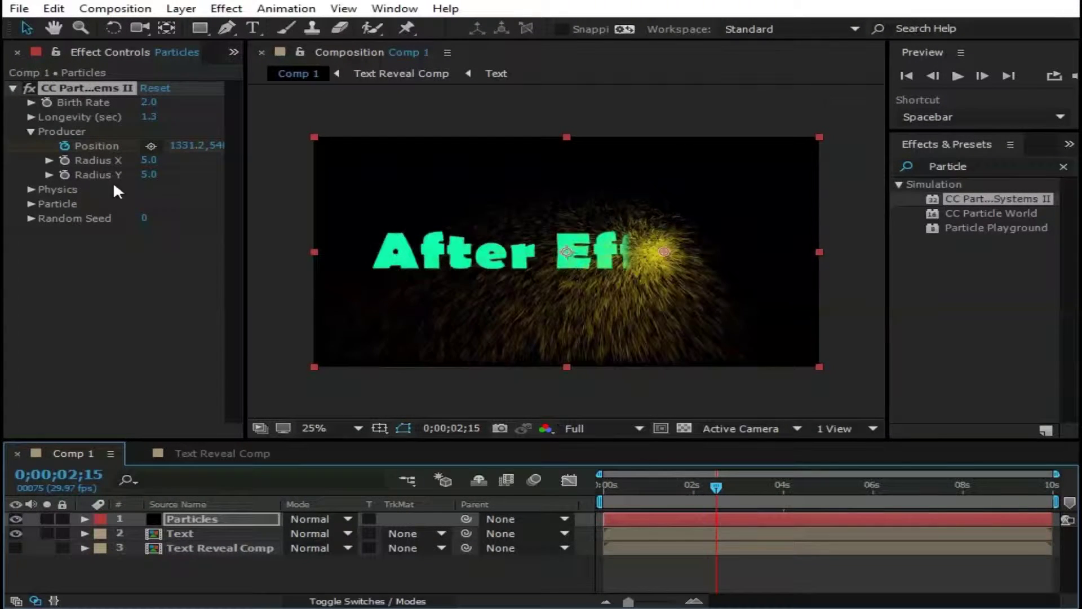
Step: Set the physics to Twirly animation with velocity 0.25, gravity 0 and resistance 10
click(31, 131)
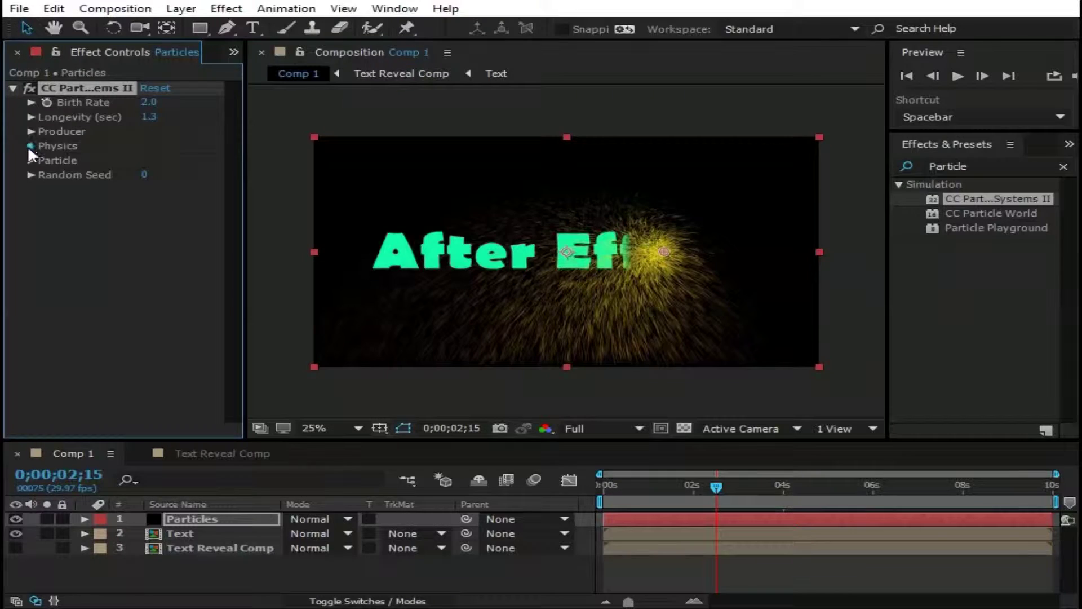
click(31, 146)
click(181, 160)
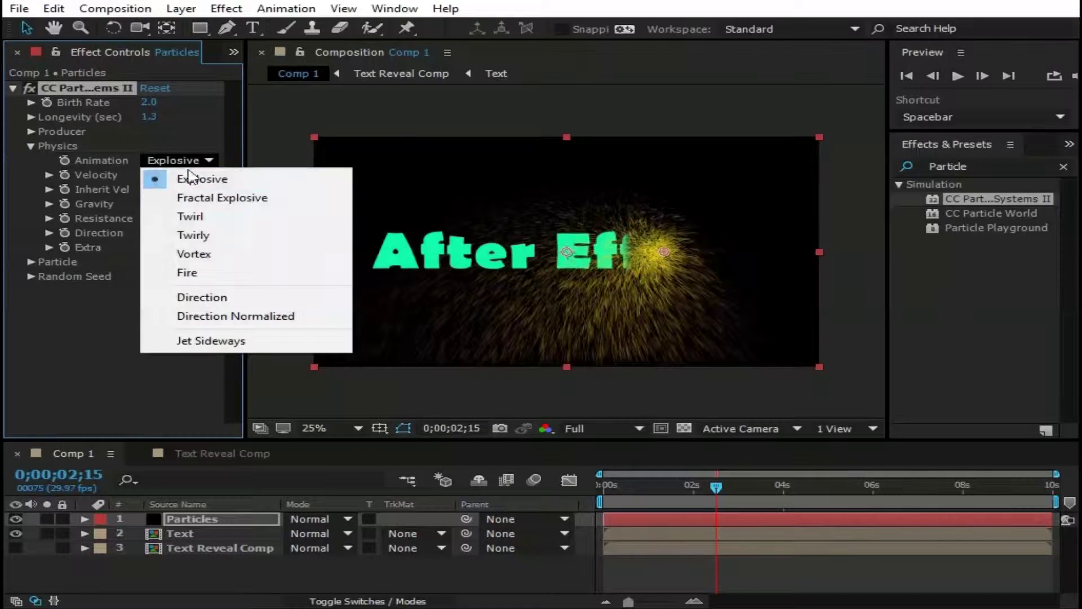
click(194, 235)
click(149, 175)
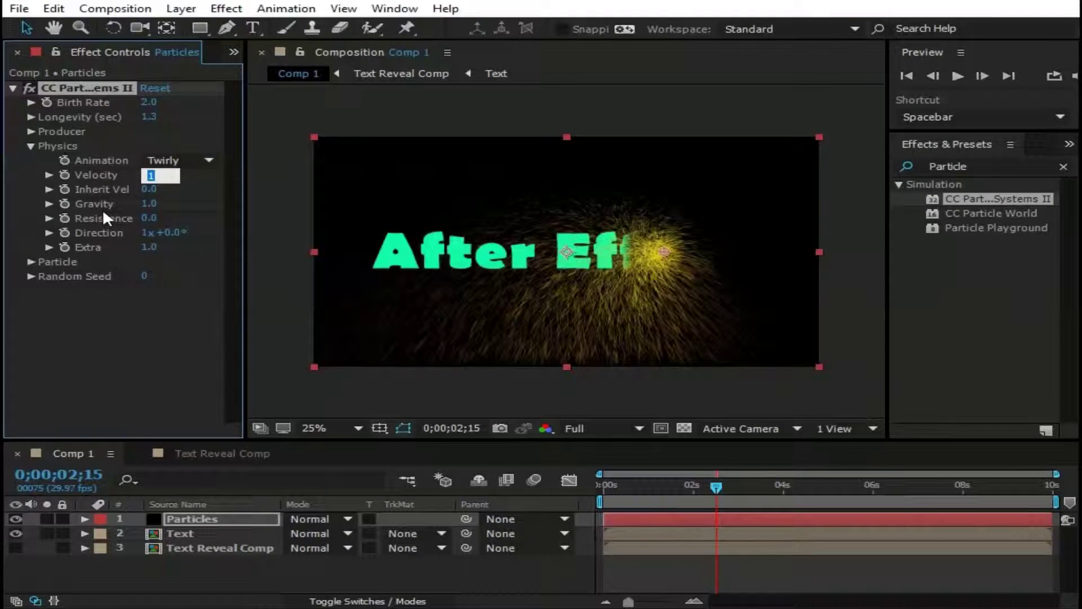
text(0.25)
key(Return)
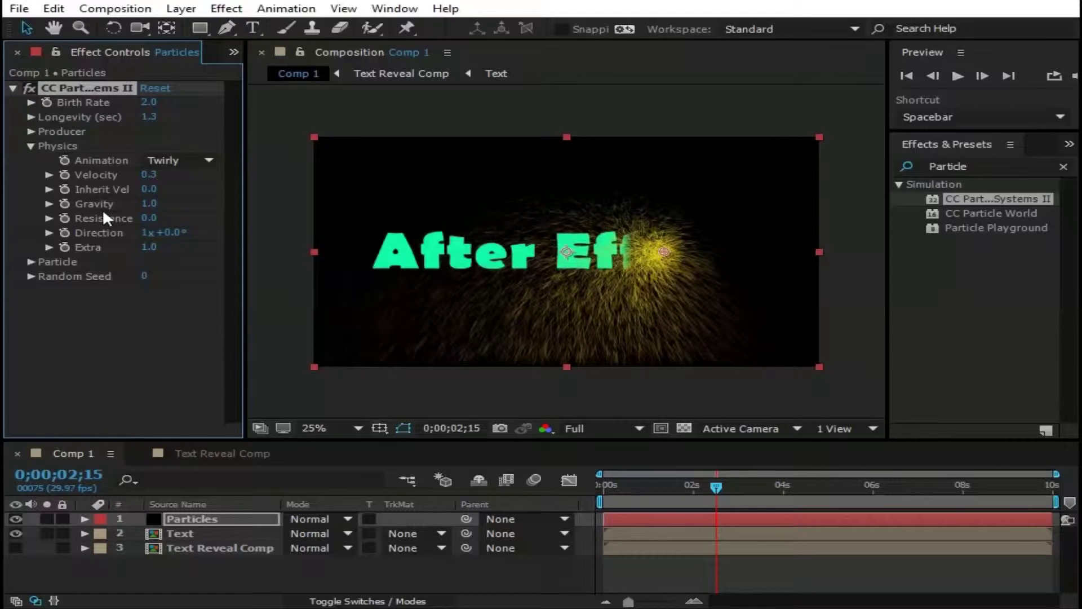
click(147, 203)
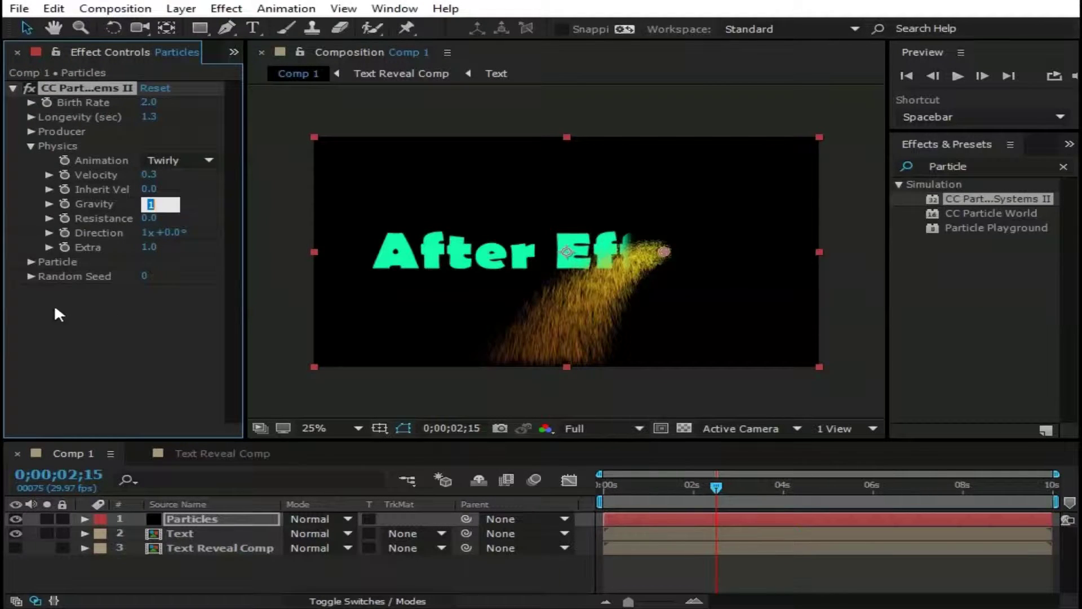
text(0)
key(Return)
click(145, 218)
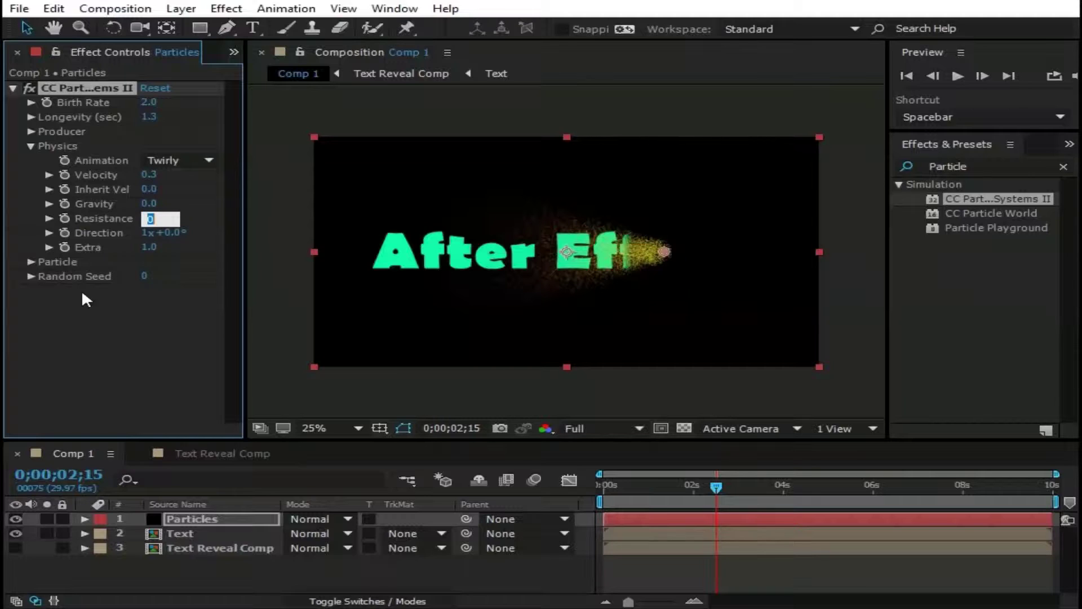
text(10)
key(Return)
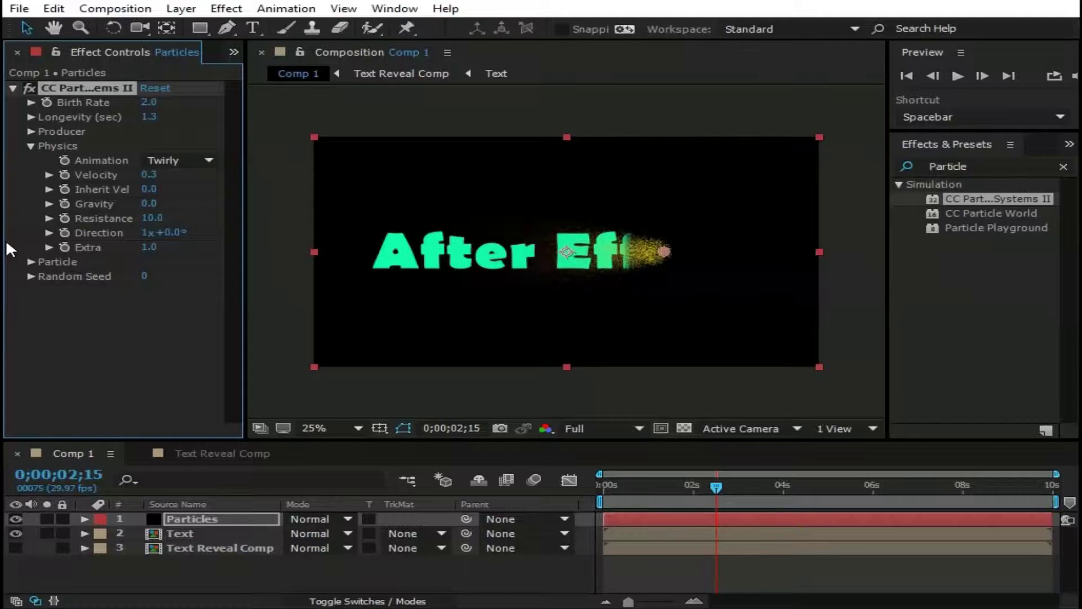
Step: Make the particles TriPolygon triangles with 80% size variation
click(30, 146)
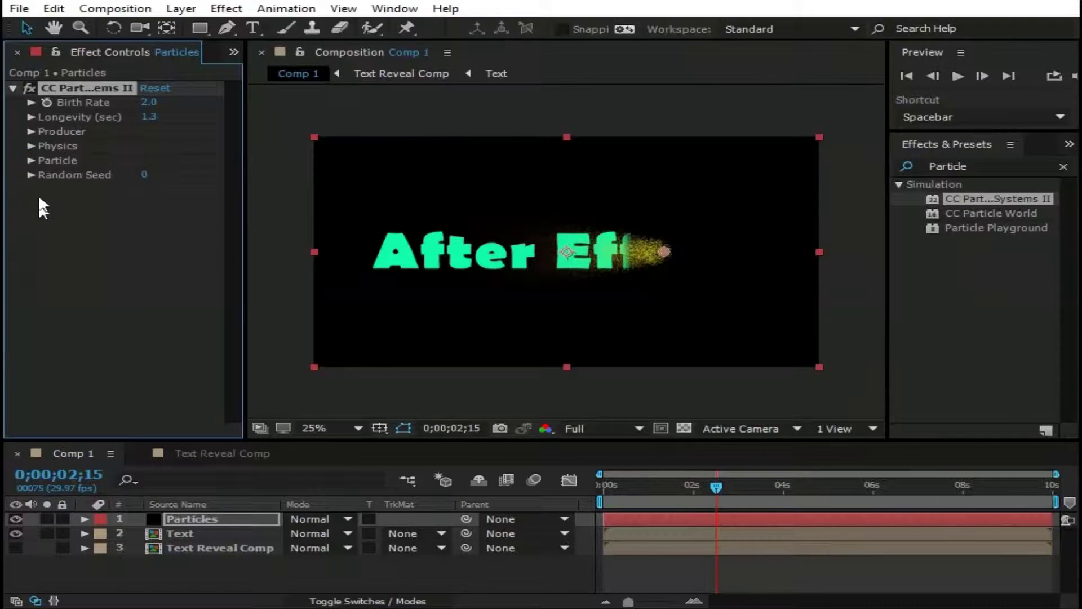
click(31, 159)
click(207, 174)
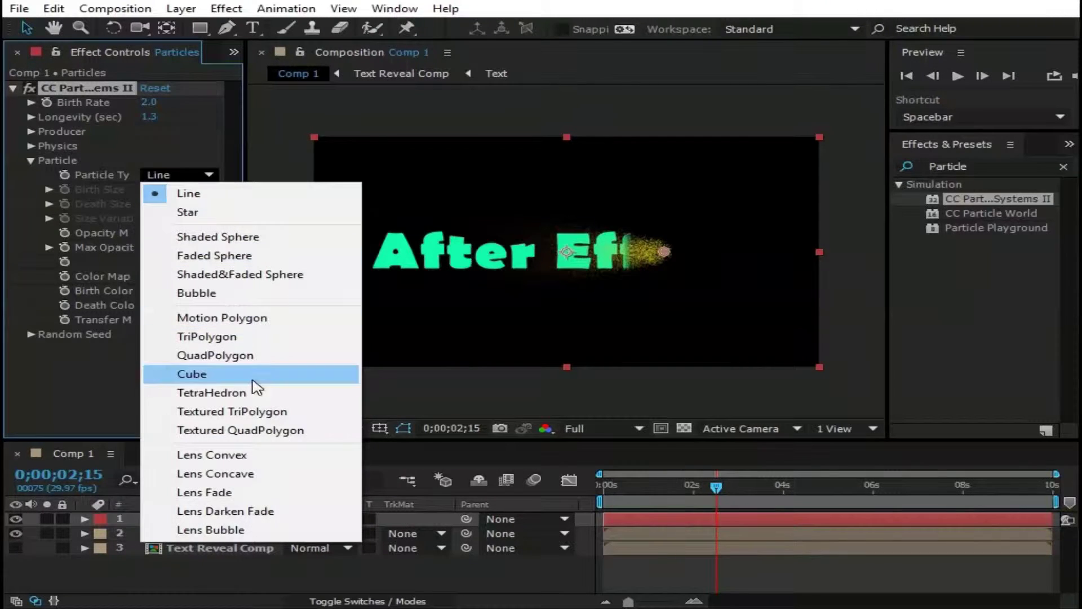
click(237, 336)
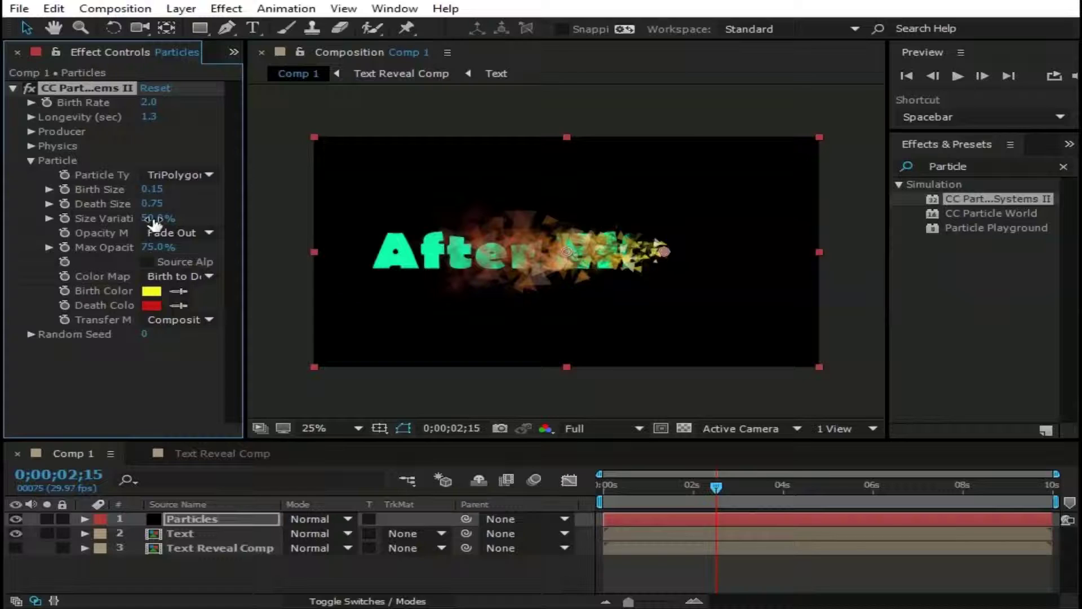
drag(153, 224, 186, 220)
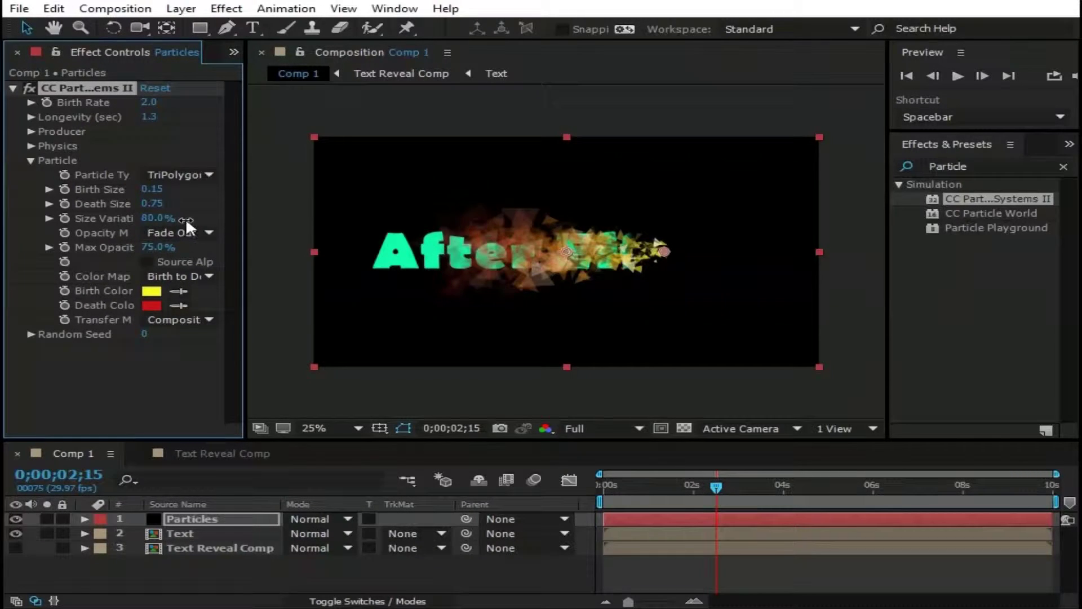
Step: Set the opacity map to Fade Out Sharp, color map to Origin to Death, and Screen transfer mode
click(187, 232)
click(186, 269)
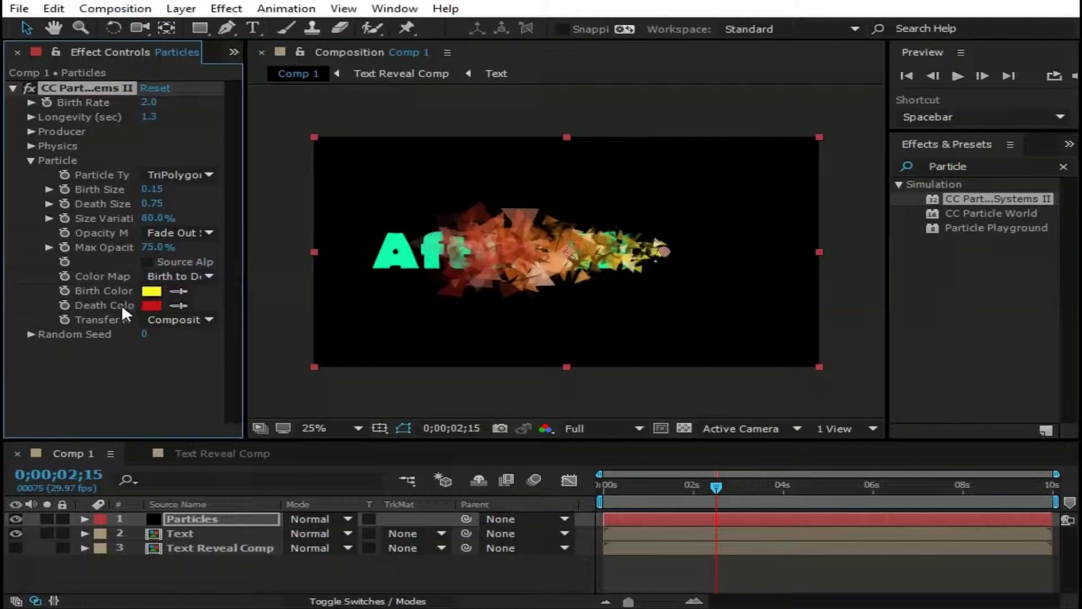
click(197, 274)
click(218, 318)
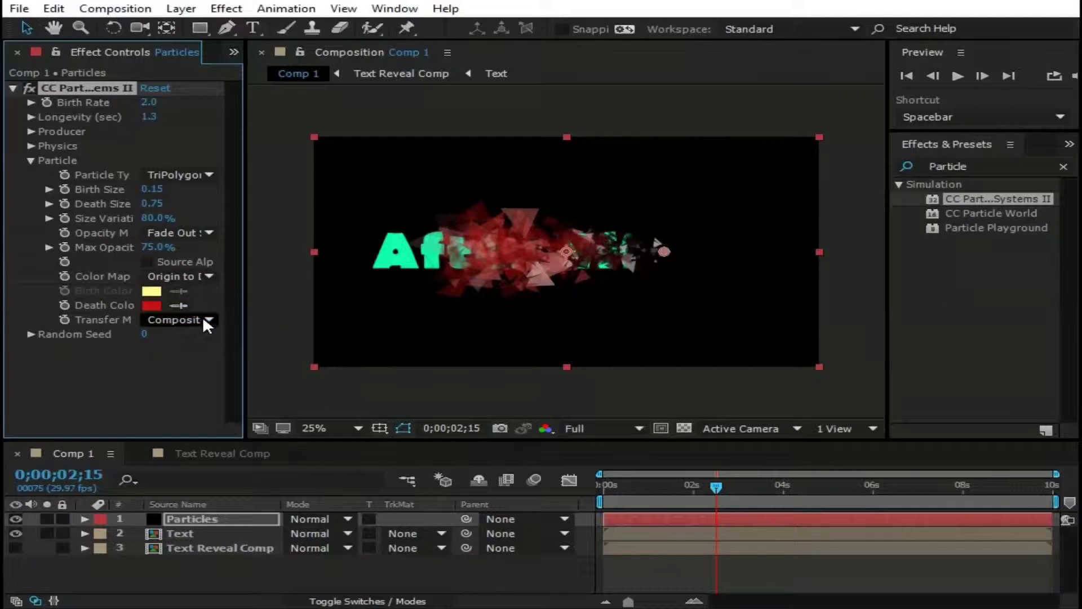
click(201, 316)
click(212, 358)
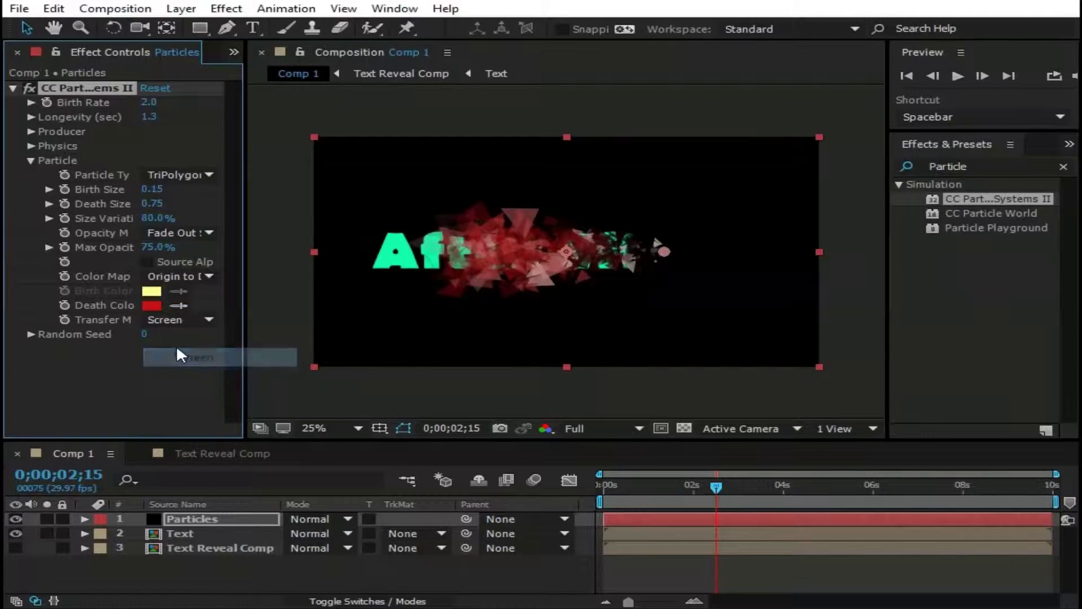
Step: Set the particle death colour to dark teal #044C44 instead of red
click(147, 307)
click(643, 437)
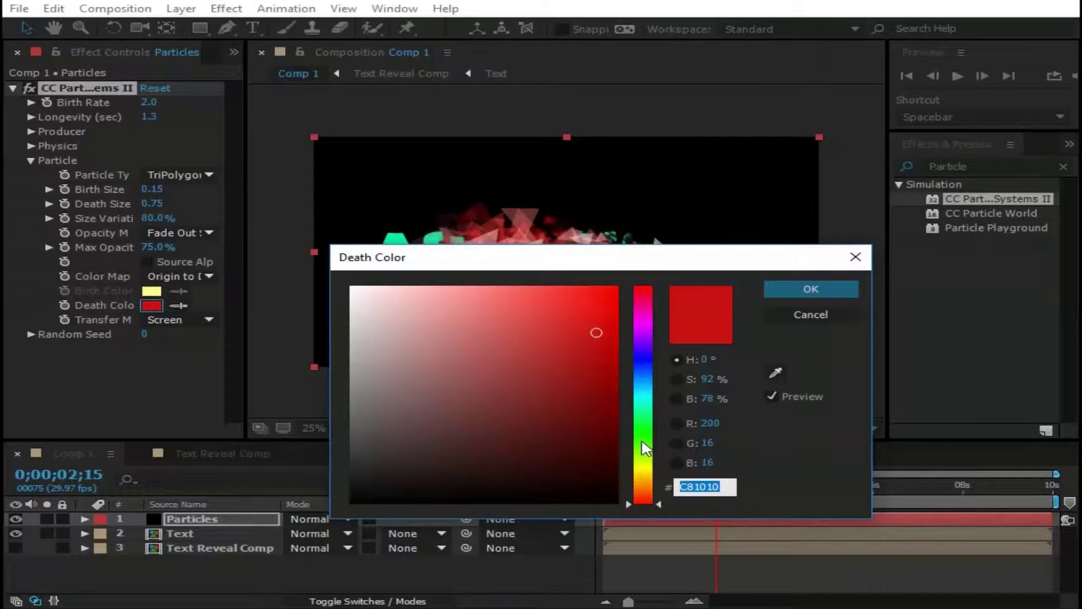
click(602, 438)
drag(616, 263, 752, 339)
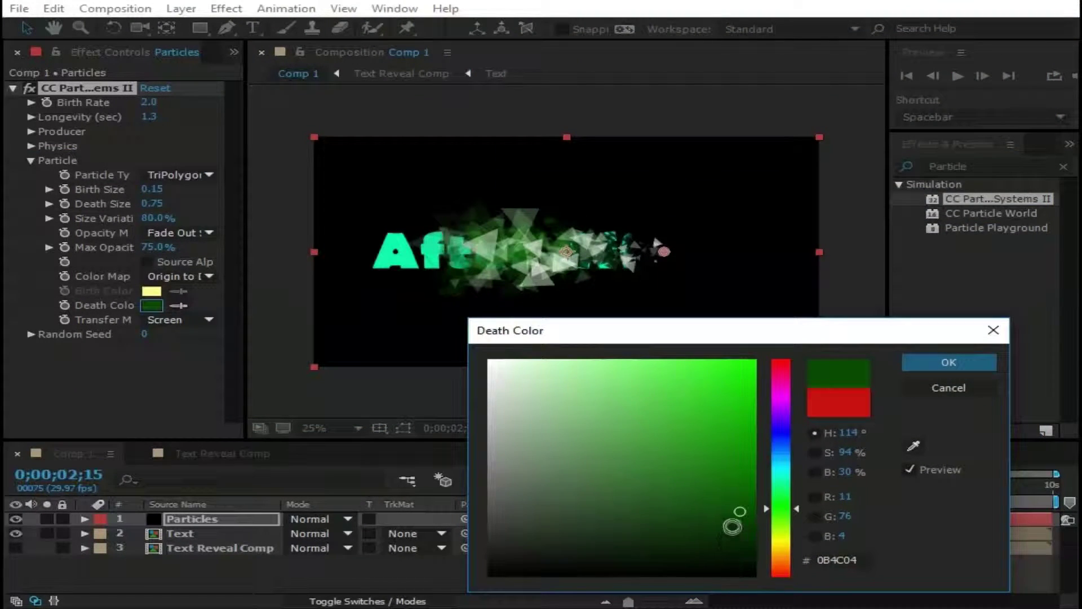
click(780, 473)
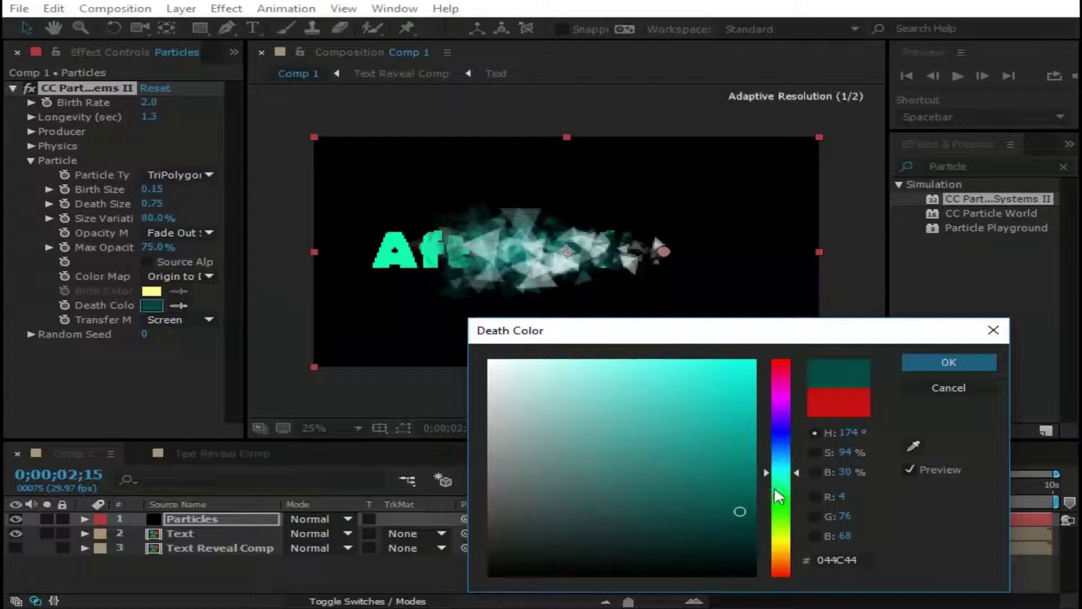
click(943, 365)
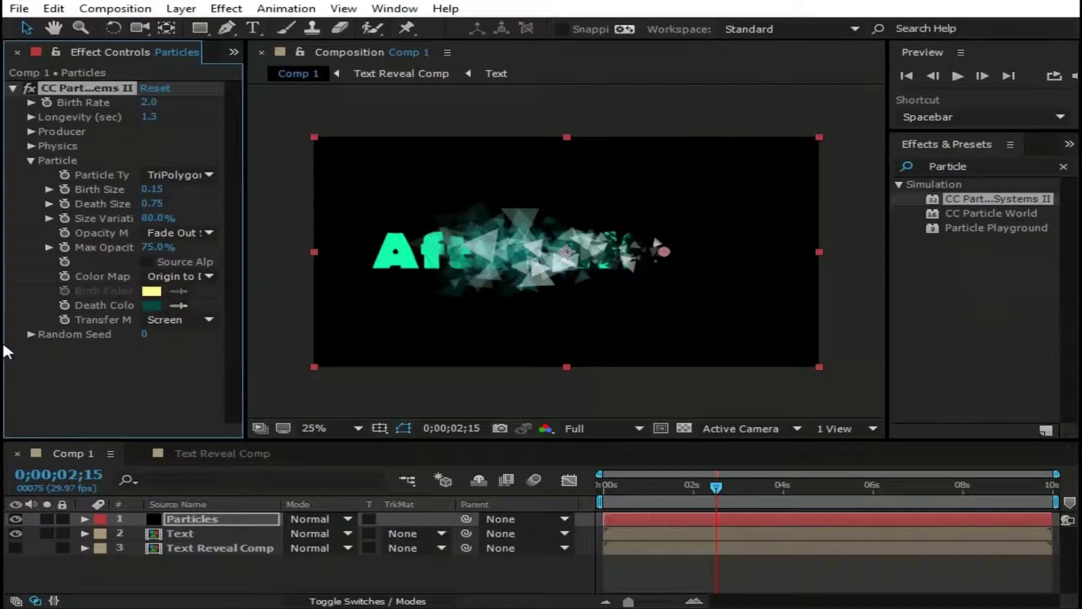
Step: Trim the Text layer's in-point and slide it later, then return to frame 0
click(31, 160)
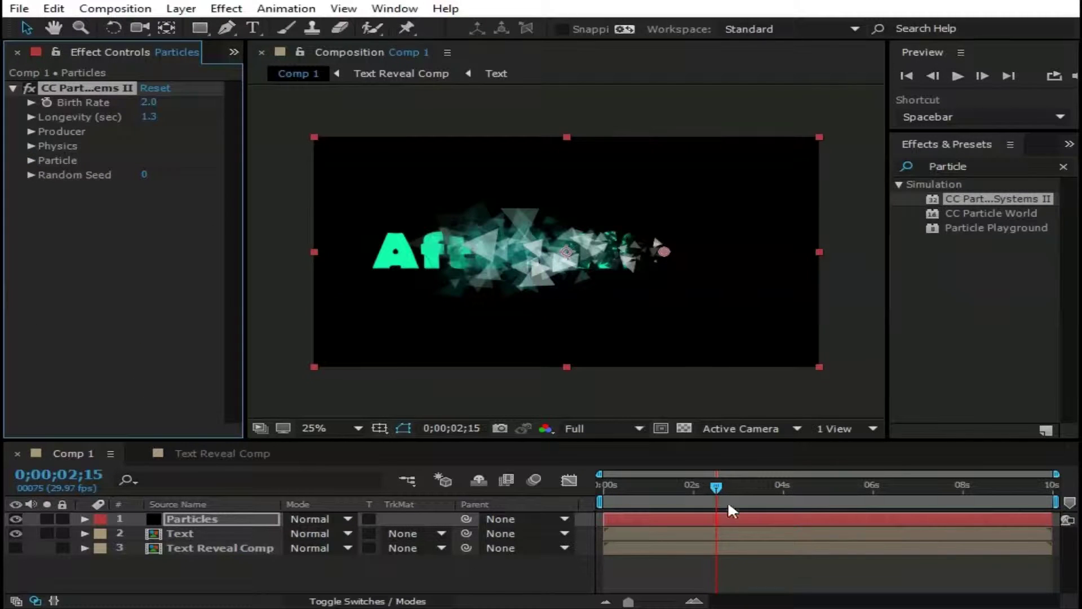
mouse_move(732, 492)
mouse_down()
mouse_move(600, 486)
mouse_move(731, 507)
mouse_up()
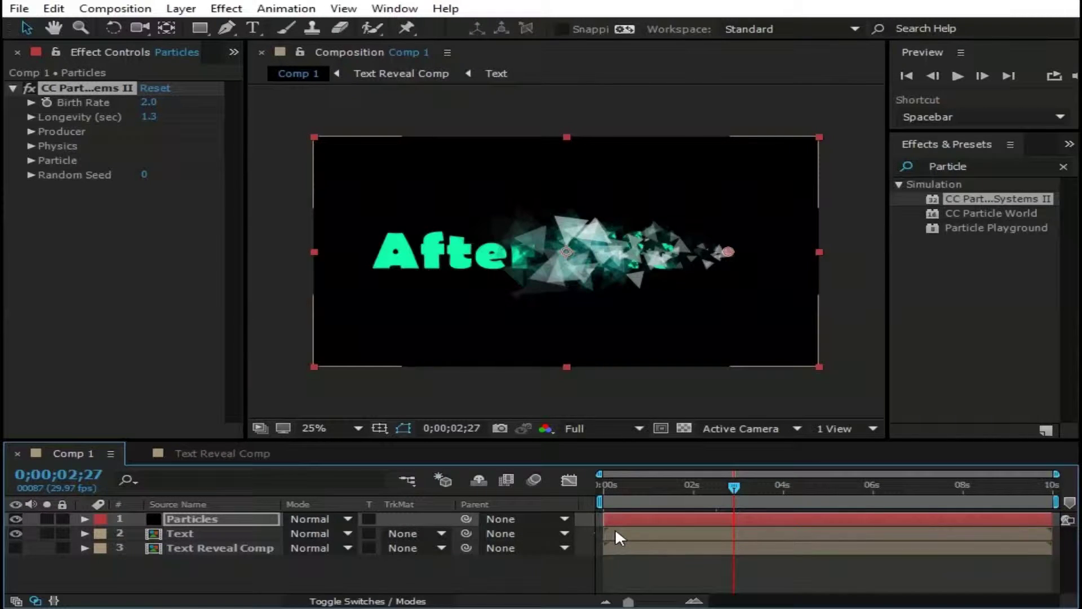
drag(616, 533, 633, 532)
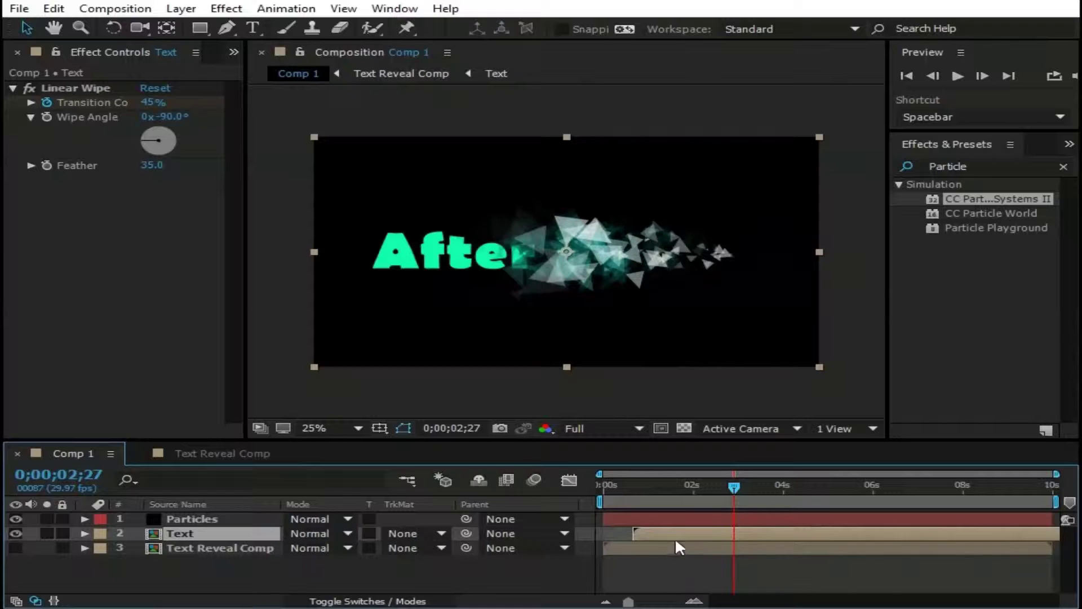
click(665, 522)
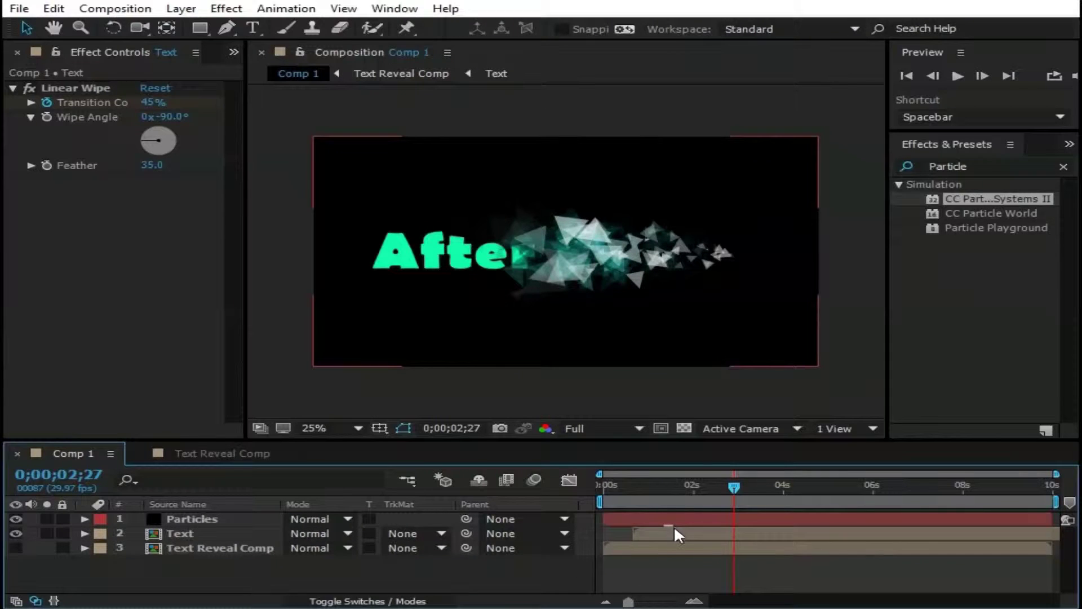
drag(673, 529, 676, 534)
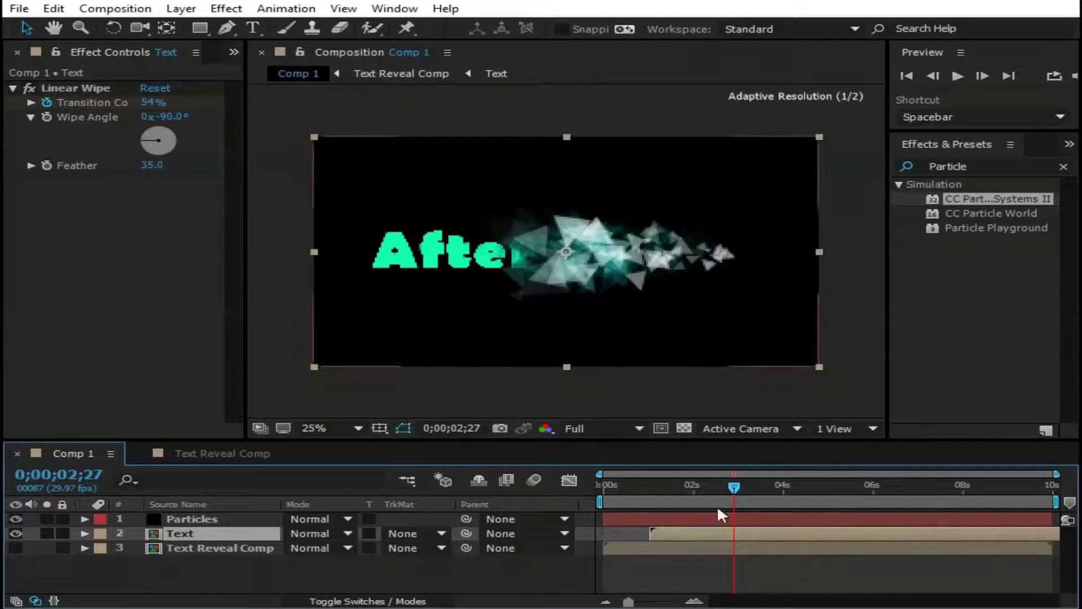
drag(735, 486, 283, 557)
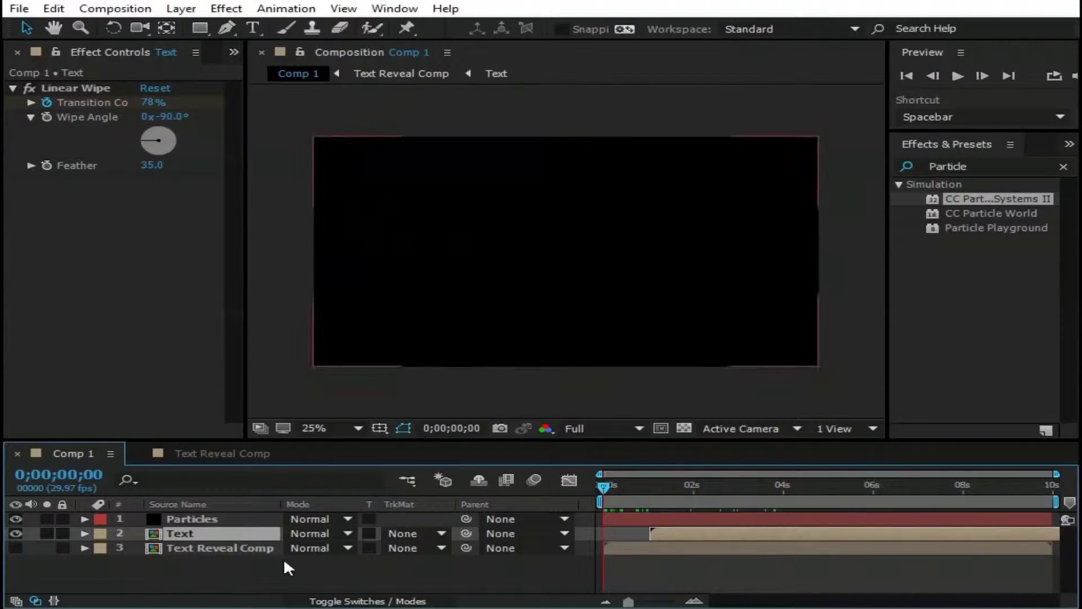
Step: Hide the Particles layer
click(228, 567)
click(207, 518)
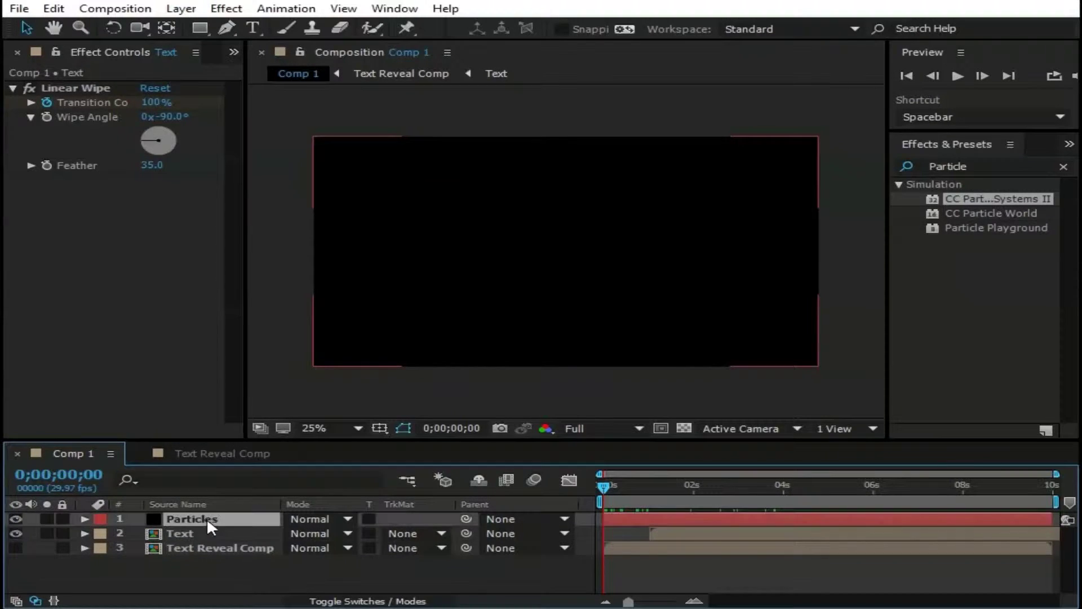
key(ctrl+shift+a)
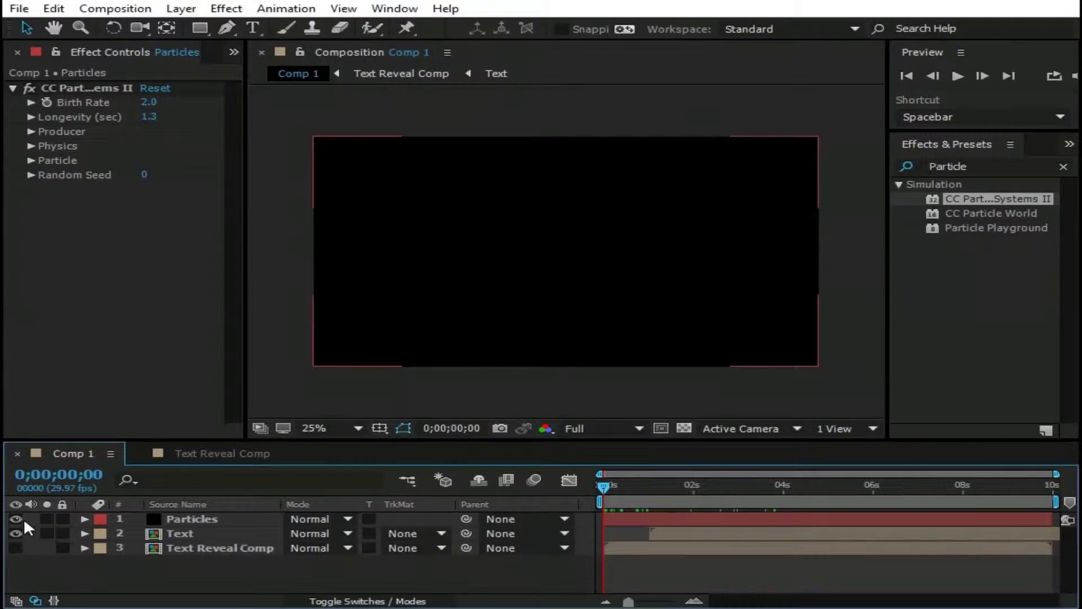
click(16, 519)
Step: Create a new solid layer named 'Particles Inside Text'
right_click(168, 573)
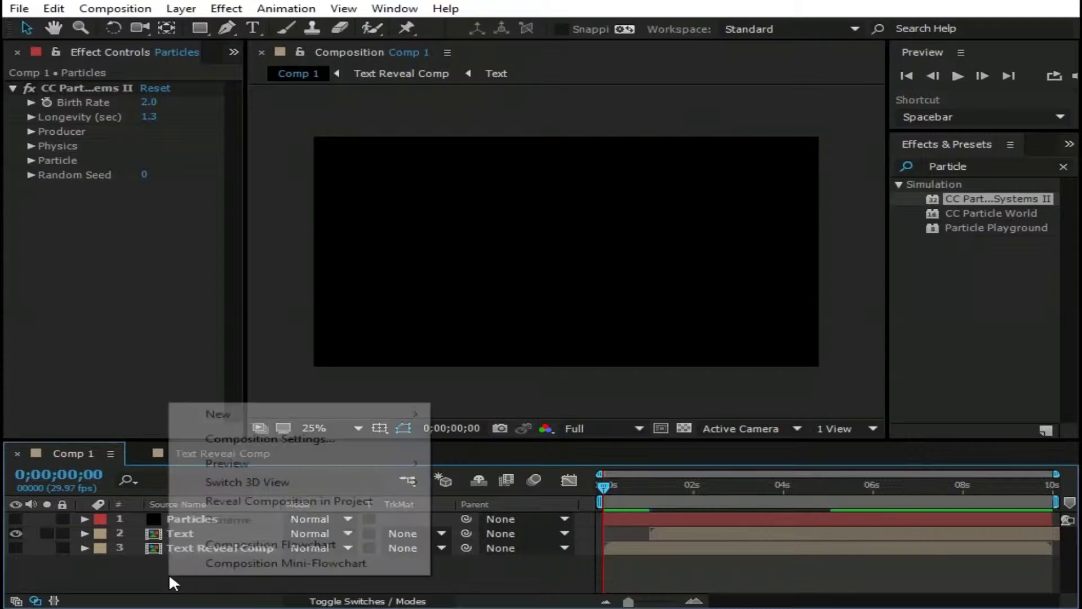
mouse_move(355, 418)
click(485, 464)
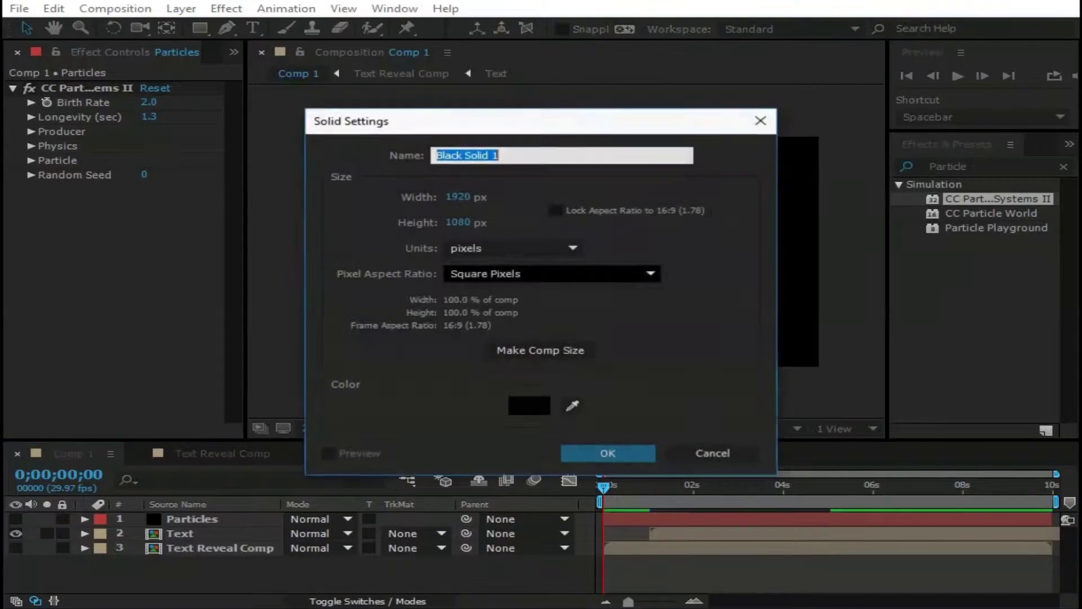
text(Particles)
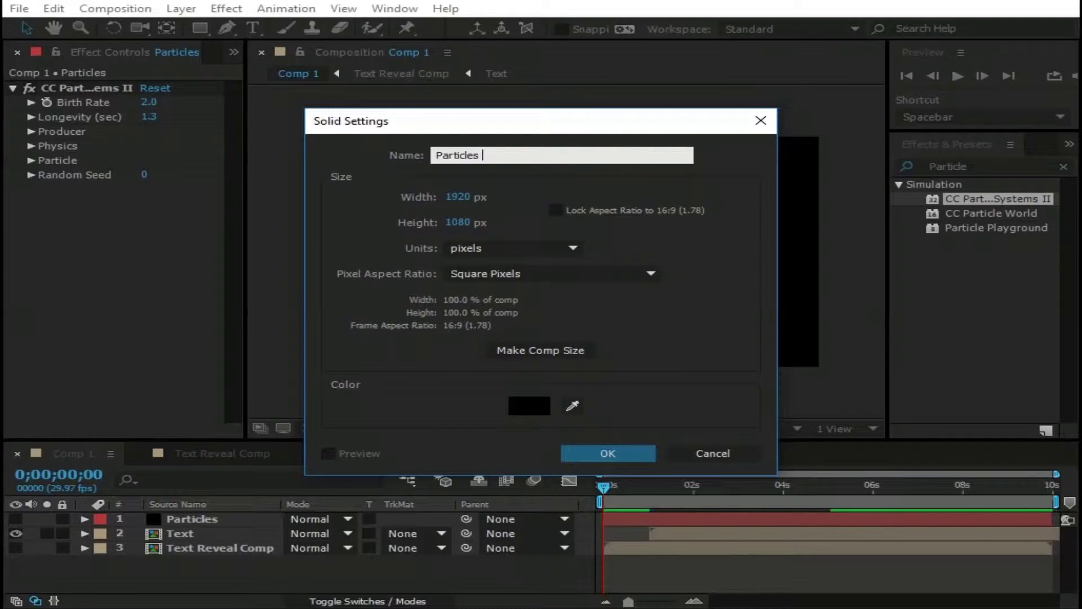
text(Inside Text)
key(Return)
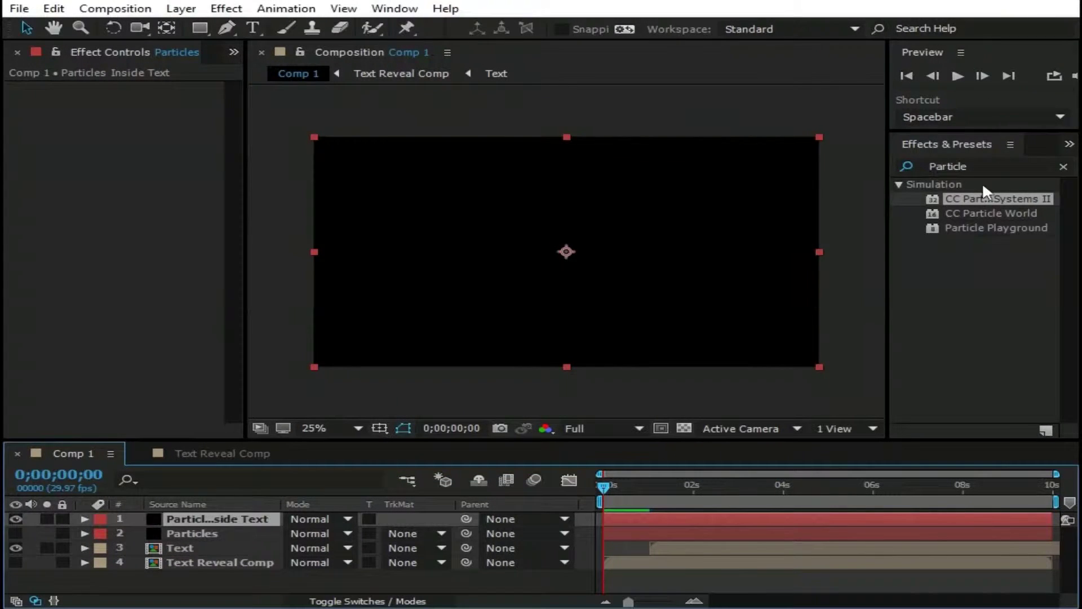
Step: Apply CC Particle Systems II to the solid with birth rate 100 and longevity 10
drag(972, 197, 181, 521)
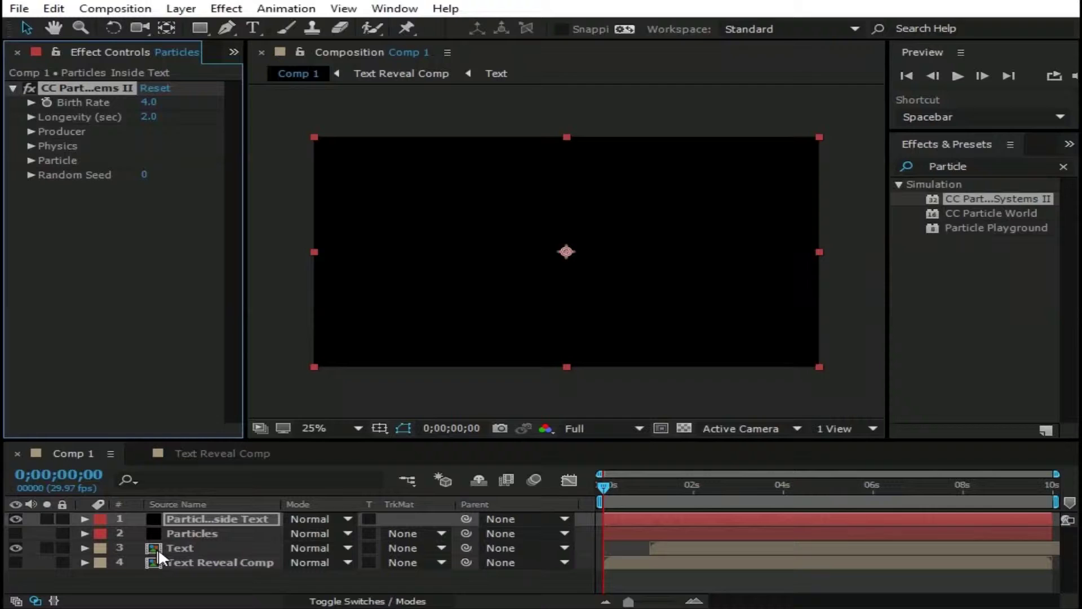
click(148, 102)
text(100)
key(Return)
drag(606, 486, 1054, 496)
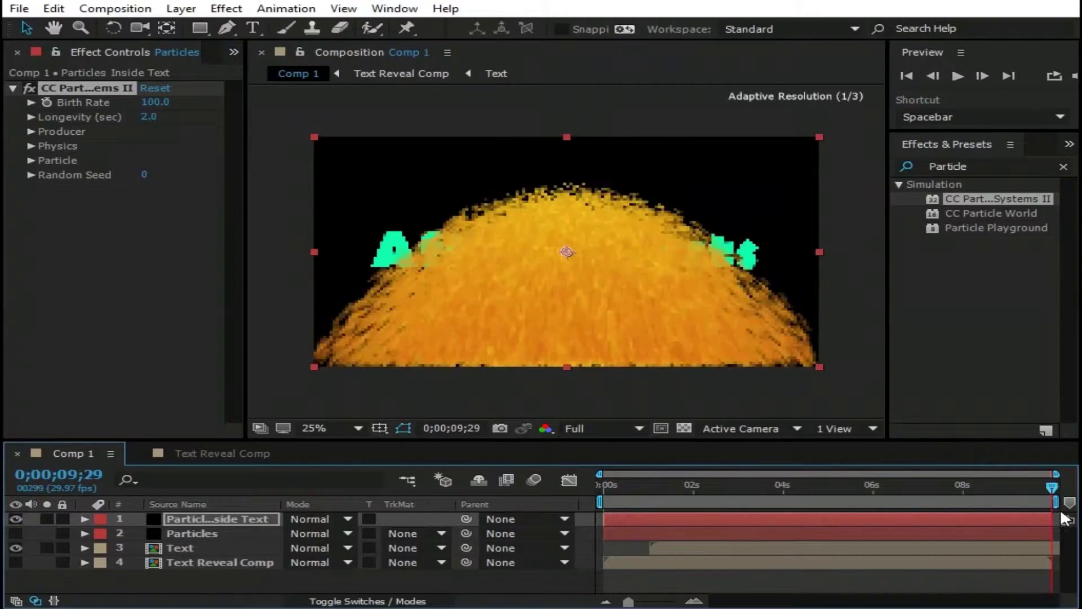
click(148, 117)
text(10)
key(Return)
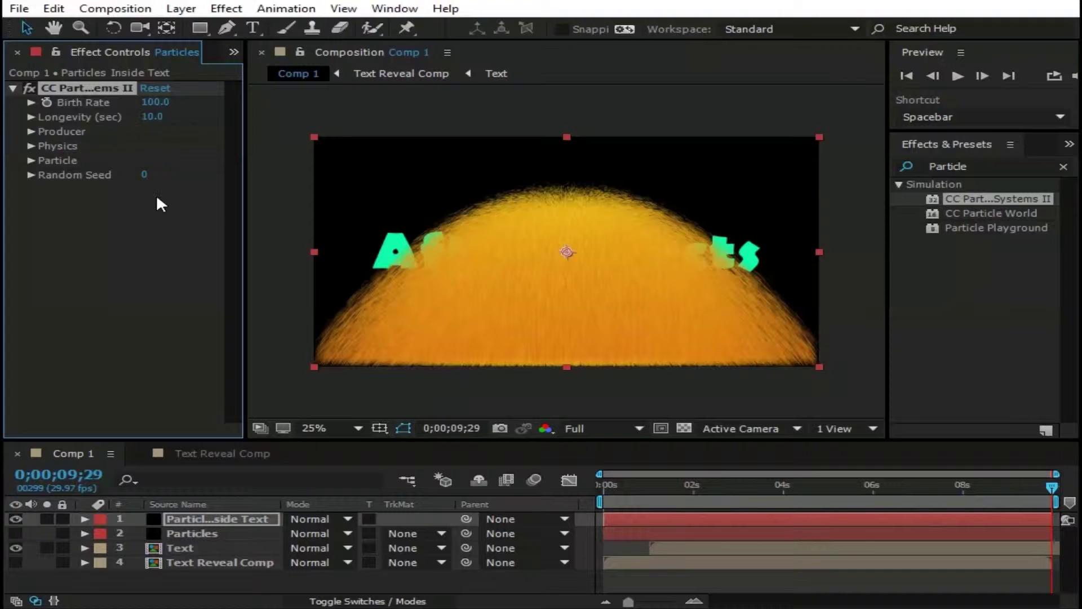
Step: Set the producer radius to 350 horizontally and 300 vertically
click(31, 131)
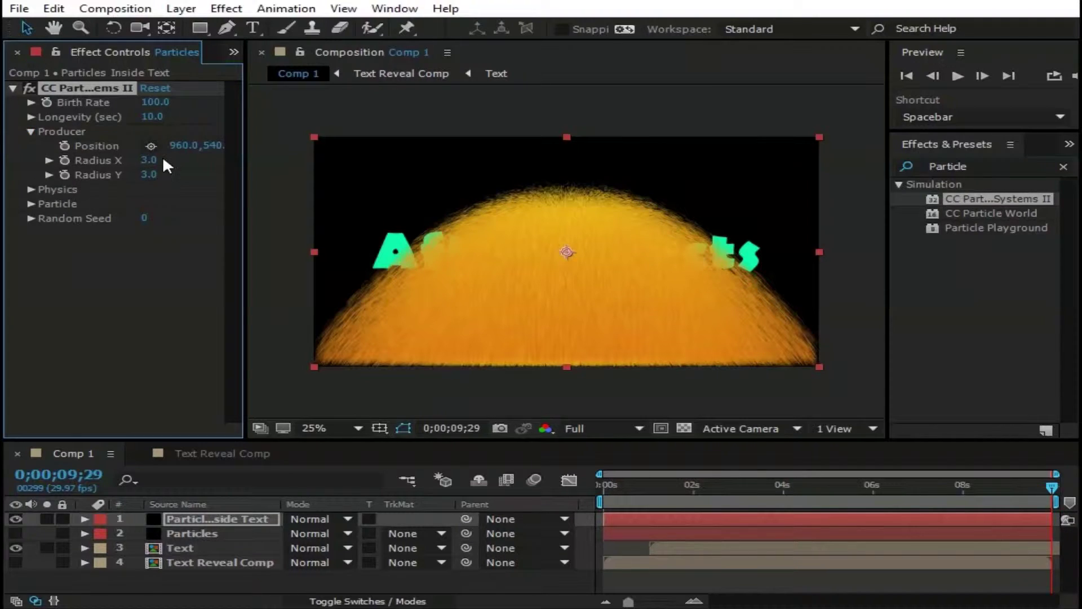
click(149, 161)
text(350)
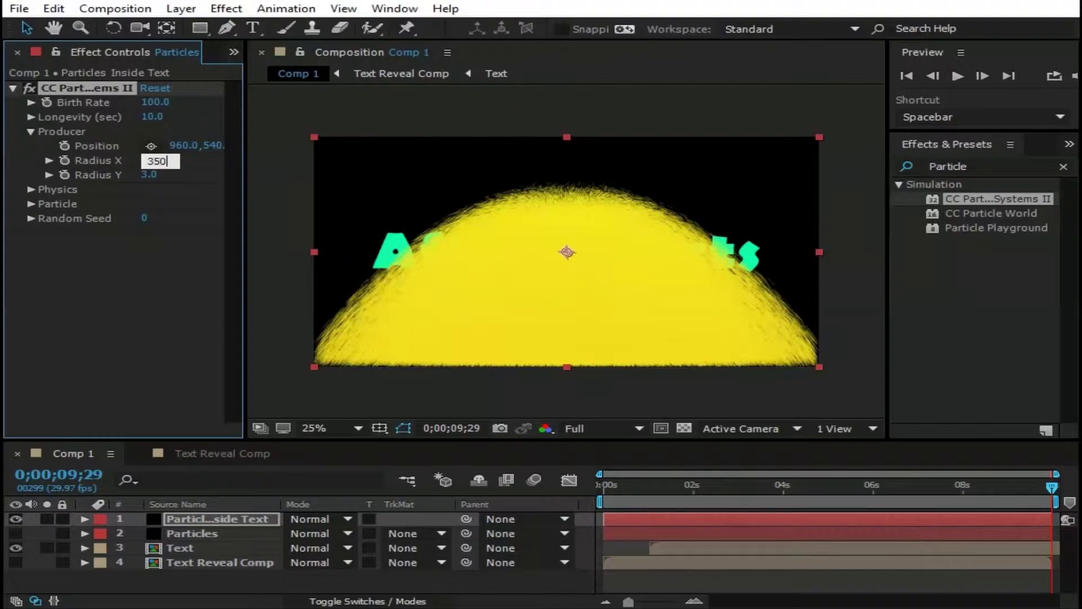
key(Return)
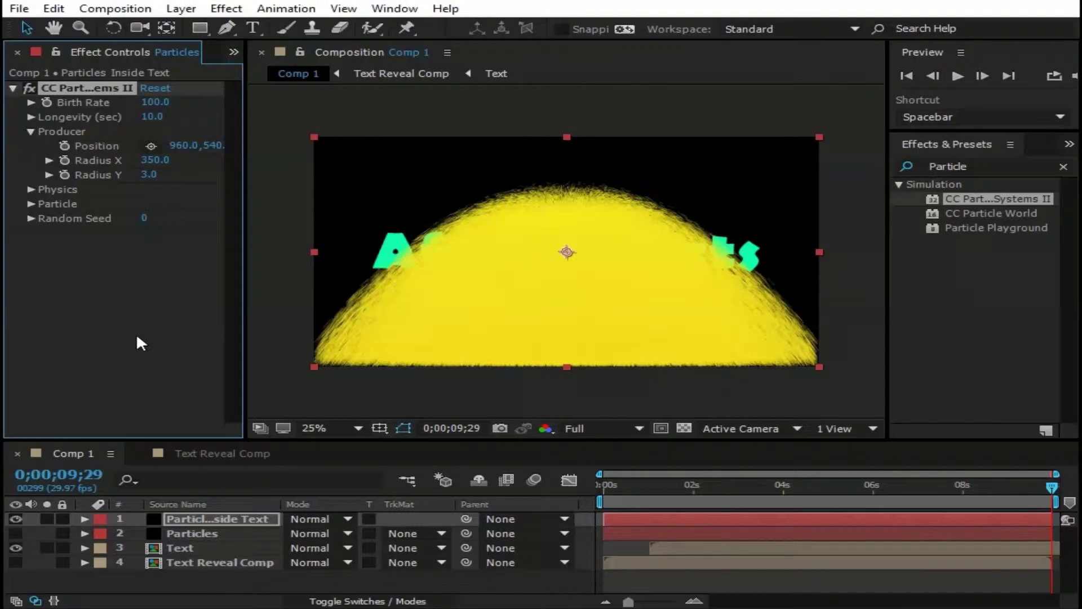
click(149, 174)
text(300)
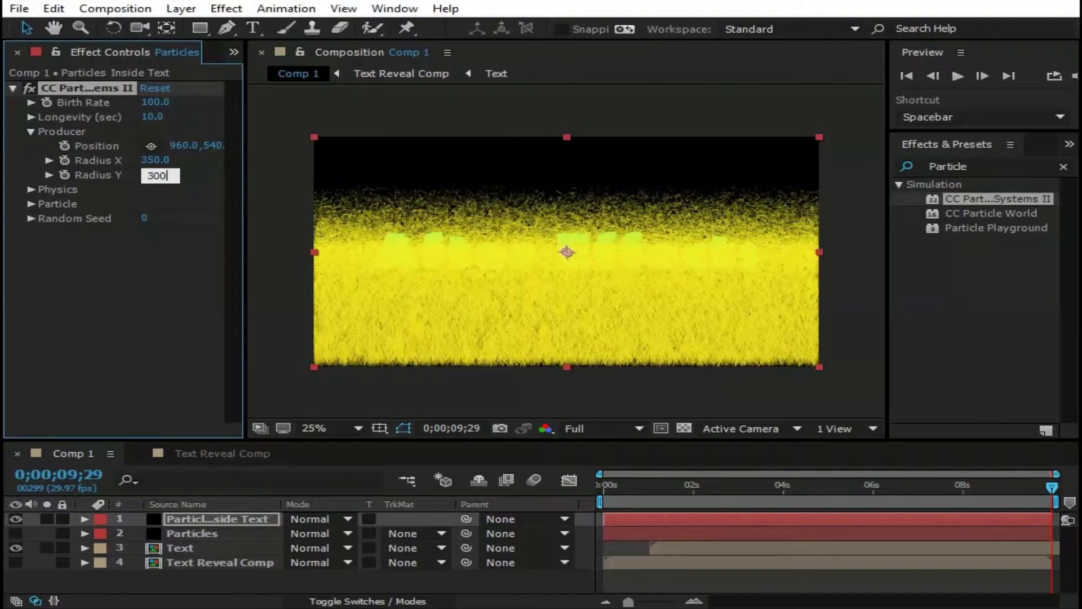
key(Return)
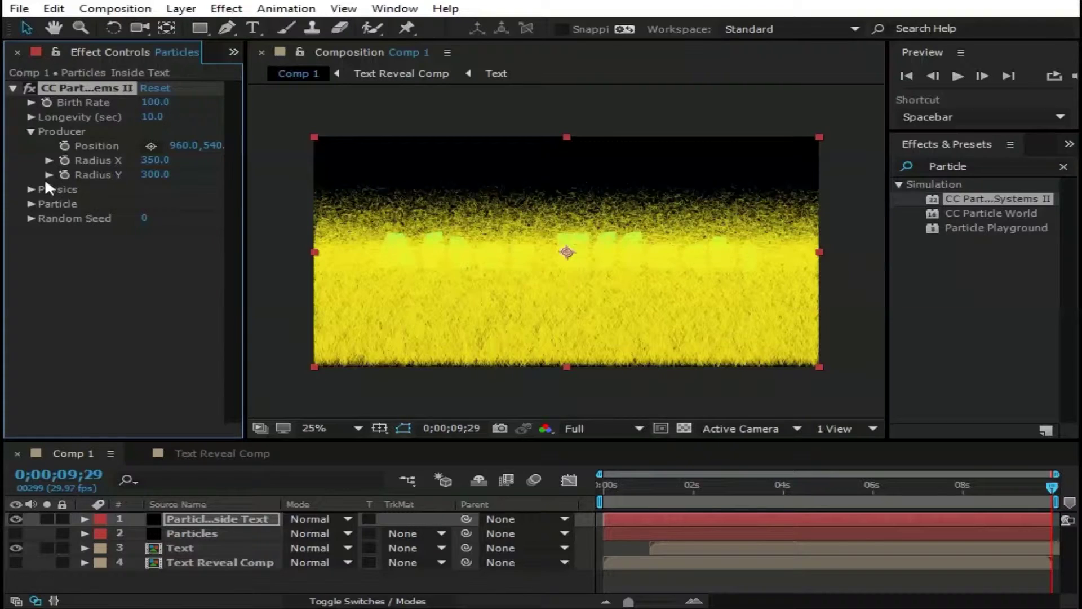
Step: Keep Explosive as the animation type and set particle velocity to 0
click(30, 131)
click(31, 146)
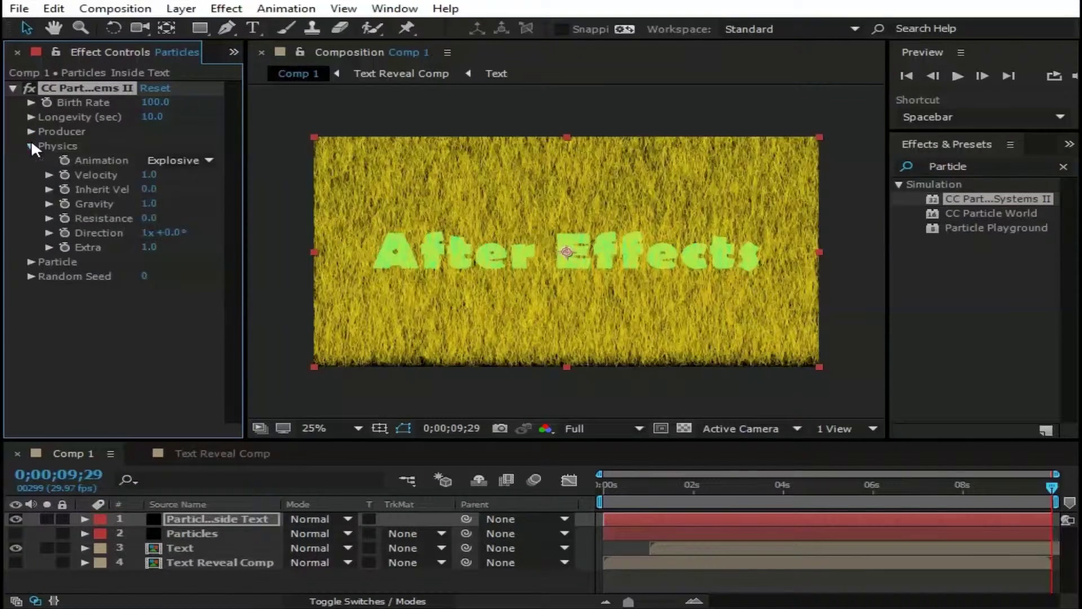
click(200, 159)
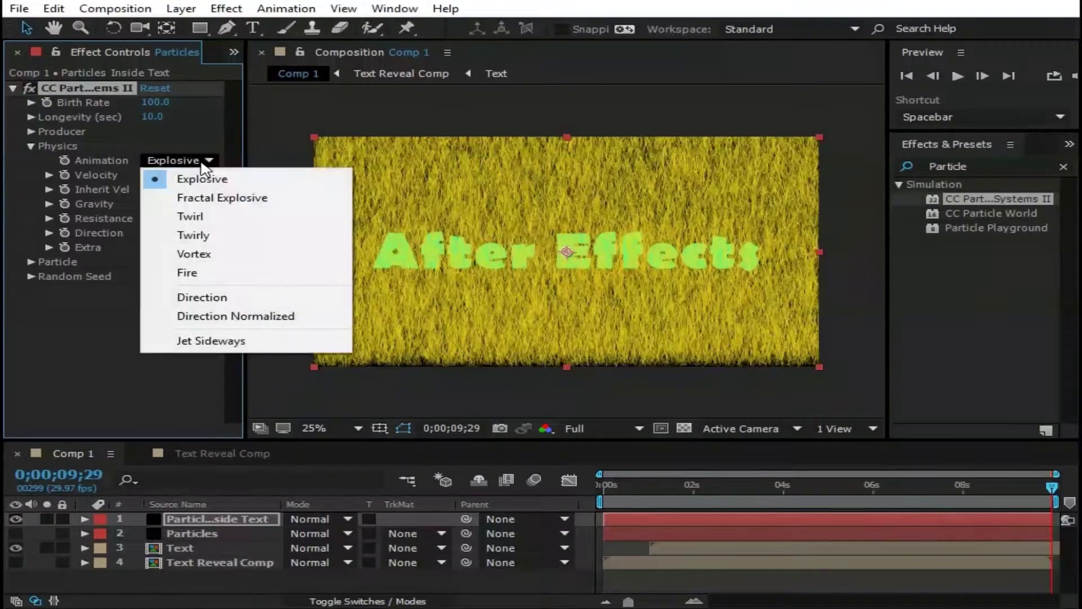
click(7, 155)
click(145, 178)
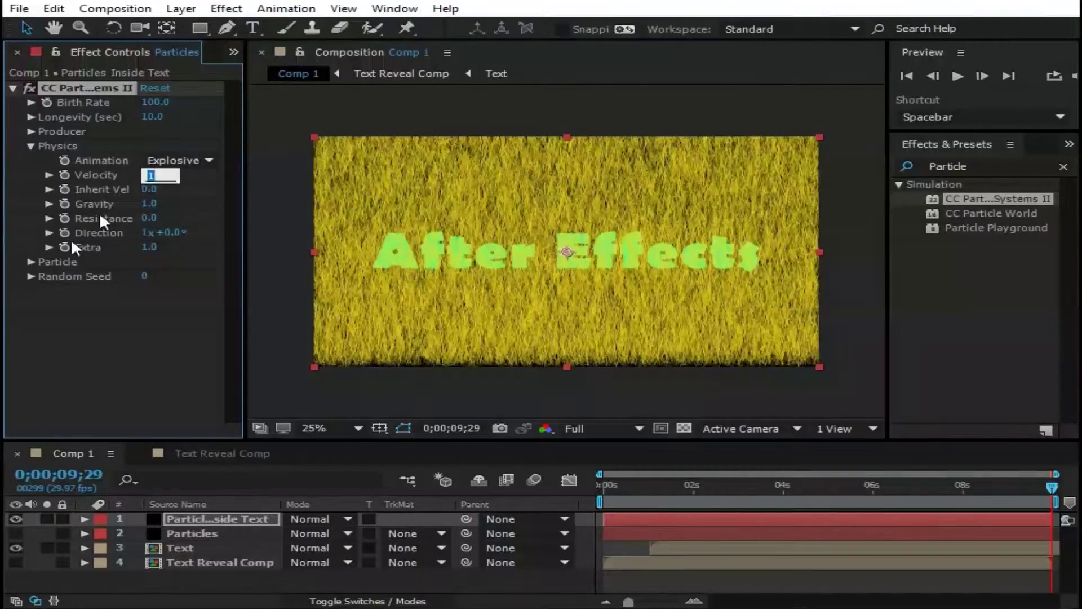
click(7, 206)
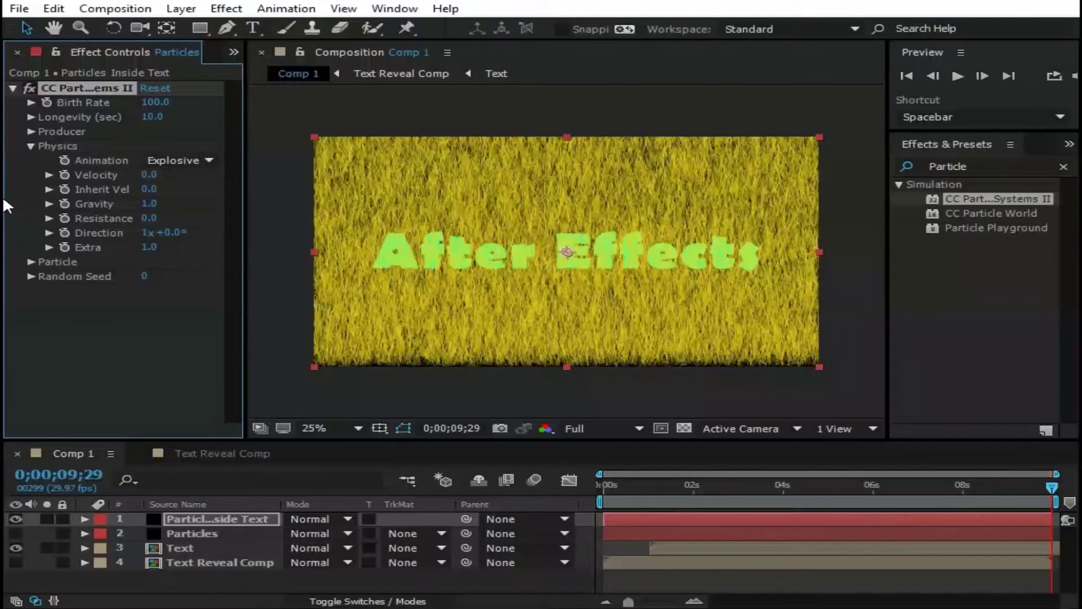
Step: Set gravity to 0 and particle direction to 0x+100°
click(150, 203)
text(0)
key(Return)
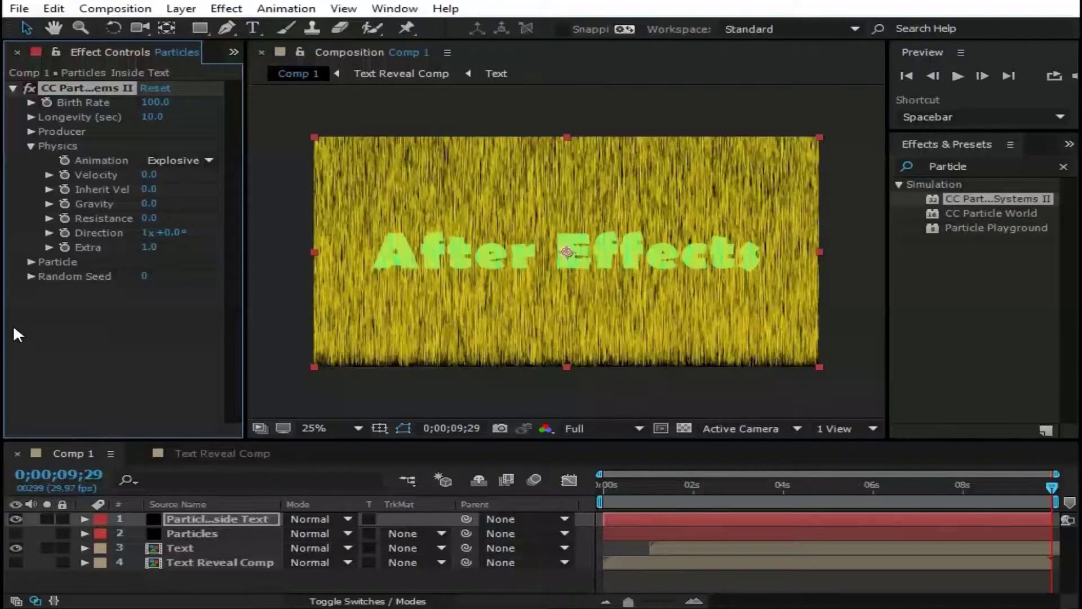
click(148, 233)
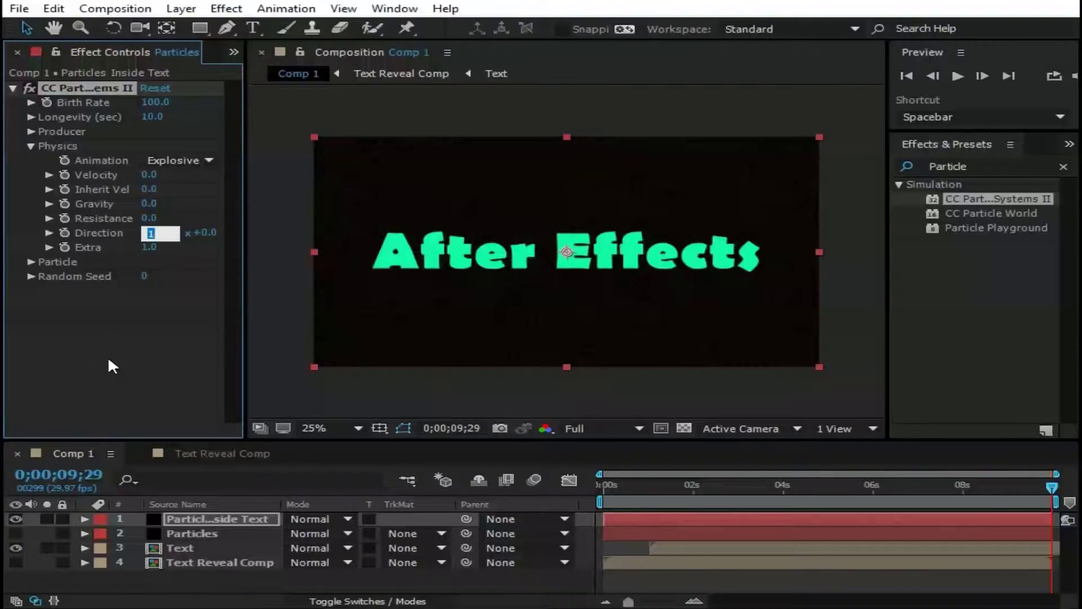
text(0)
key(Return)
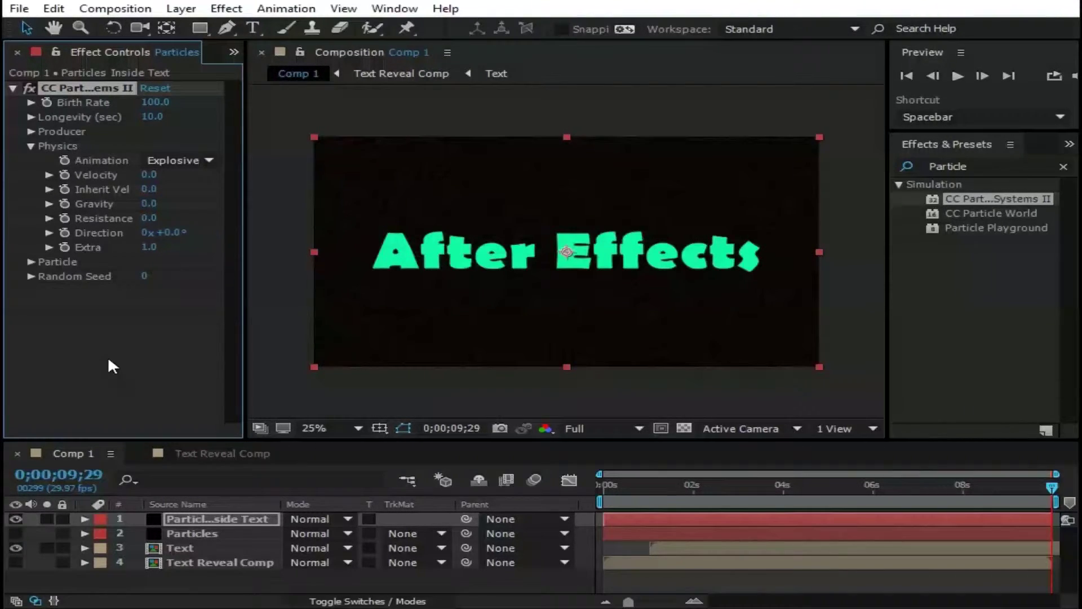
click(172, 233)
text(100)
key(Return)
Step: Make the particles TriPolygon with 40% max opacity and Fade In opacity mode
click(31, 147)
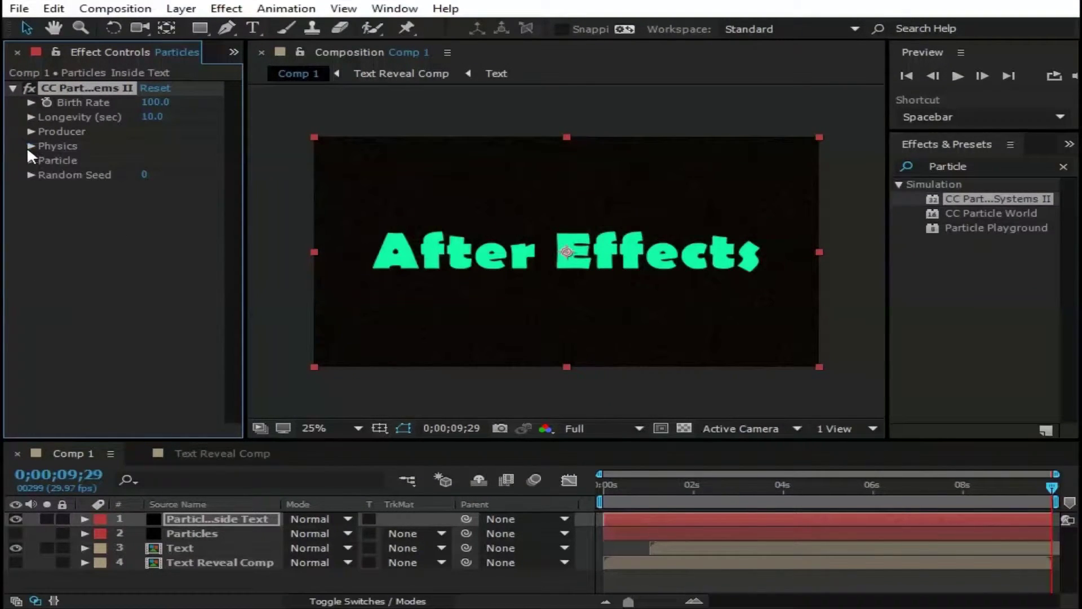
click(31, 161)
click(181, 175)
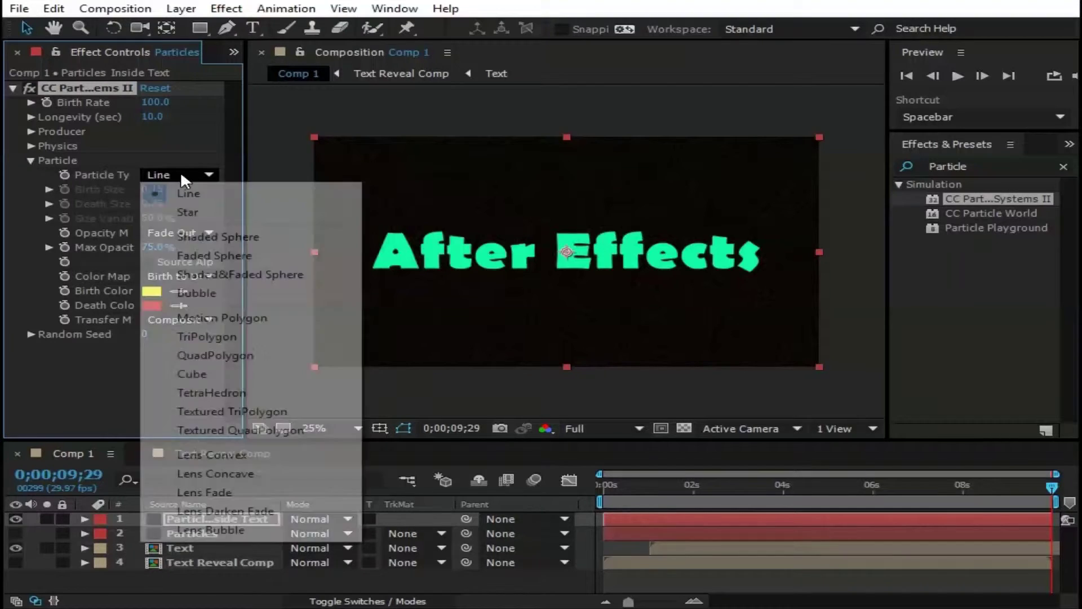
click(237, 338)
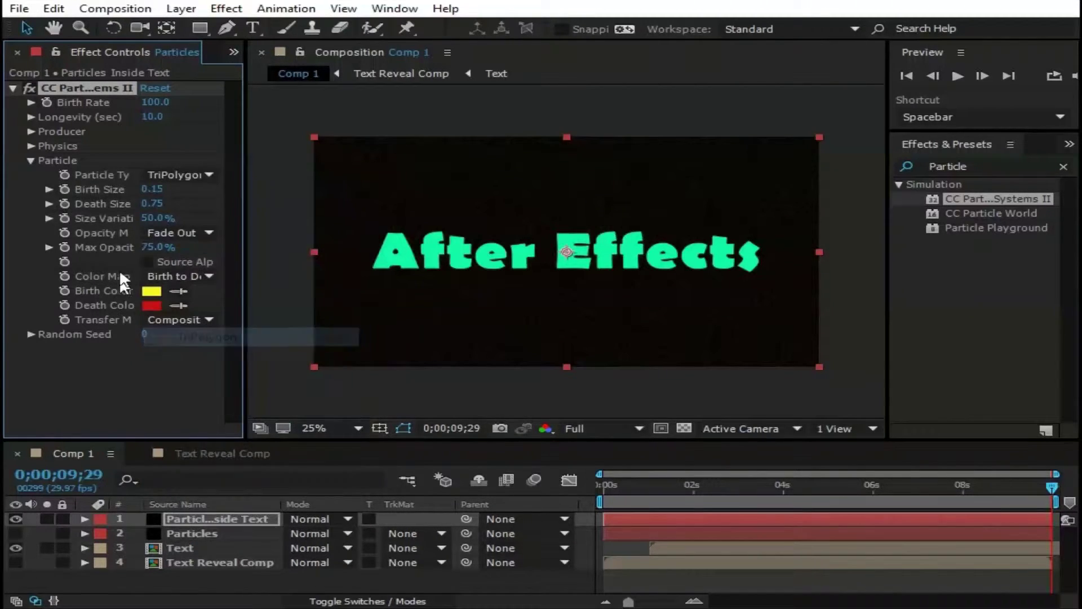
click(158, 190)
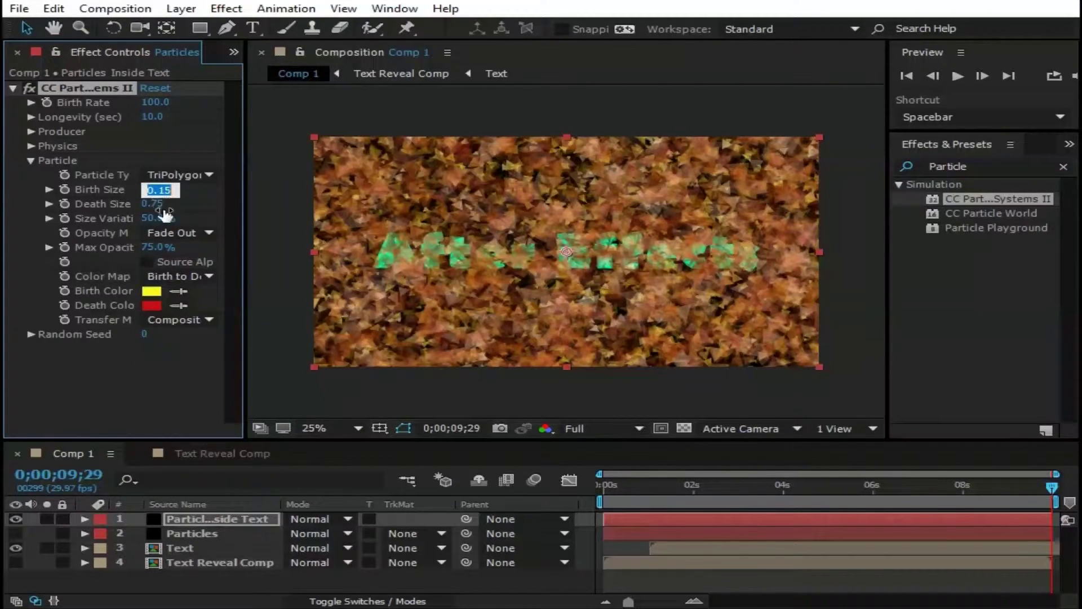
click(153, 248)
text(40)
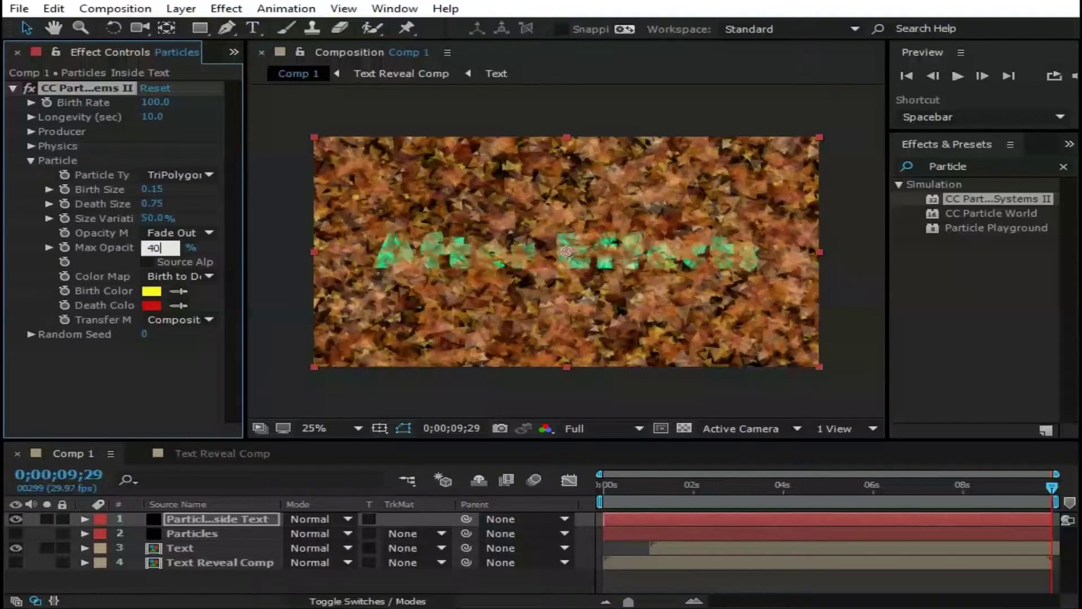
key(Return)
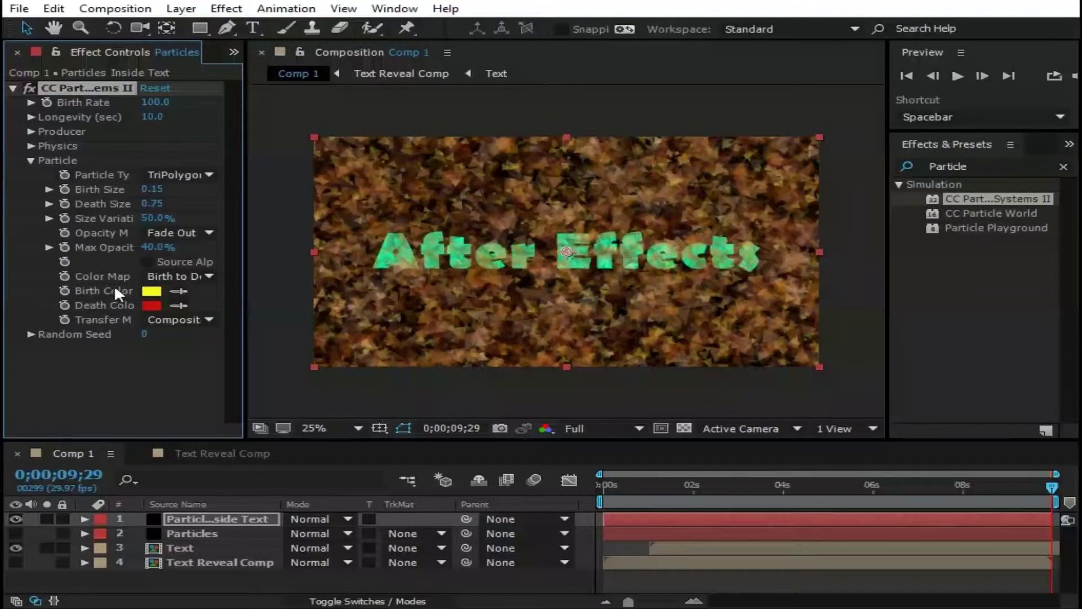
click(205, 236)
click(209, 306)
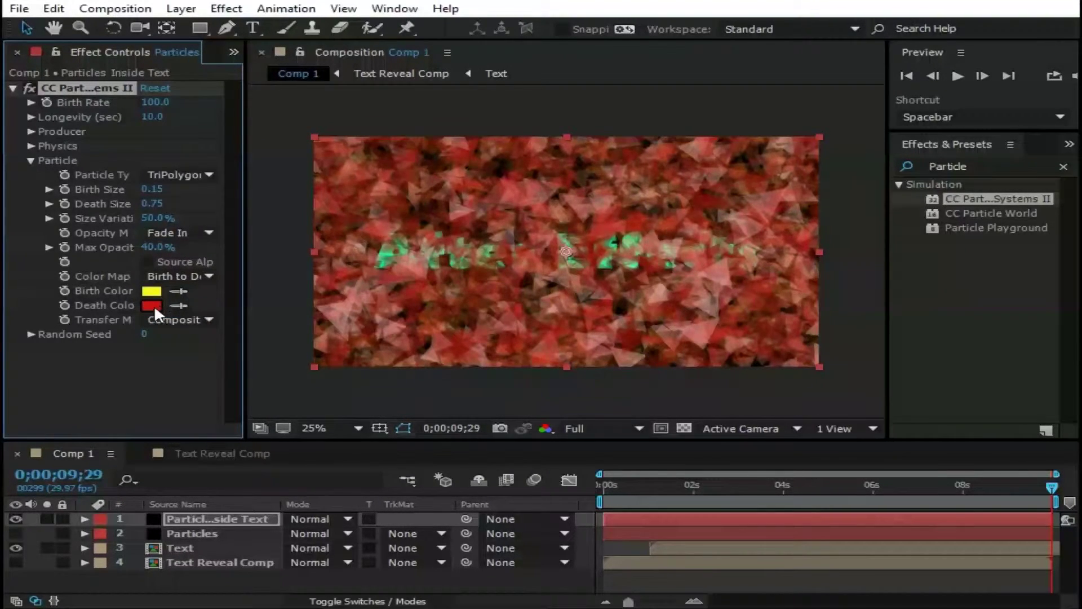
Step: Use Origin to Death colour mapping with a teal #057494 death colour
click(193, 276)
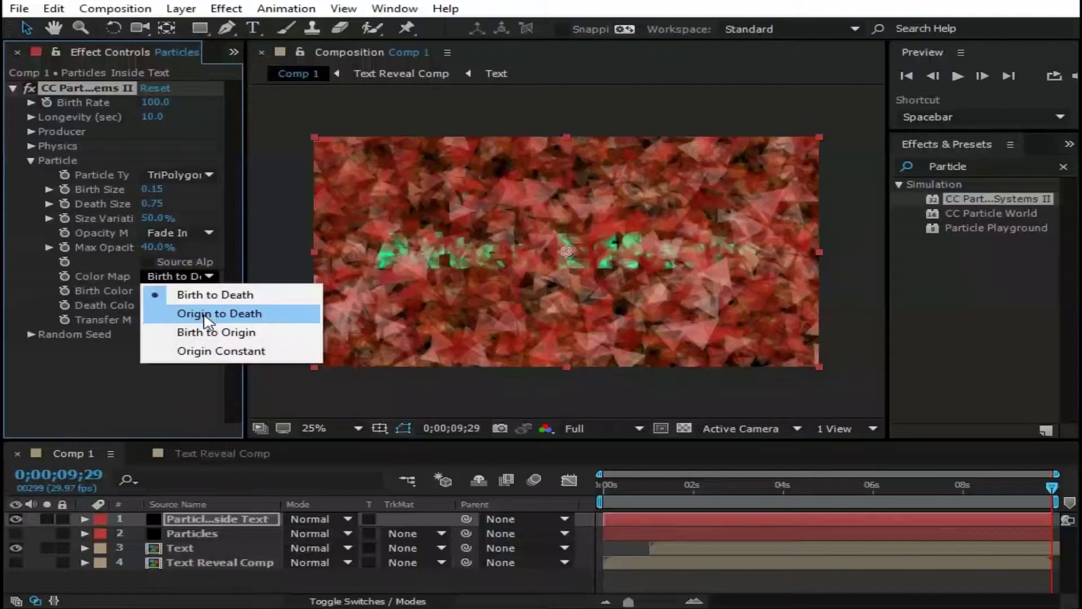
click(205, 314)
click(151, 305)
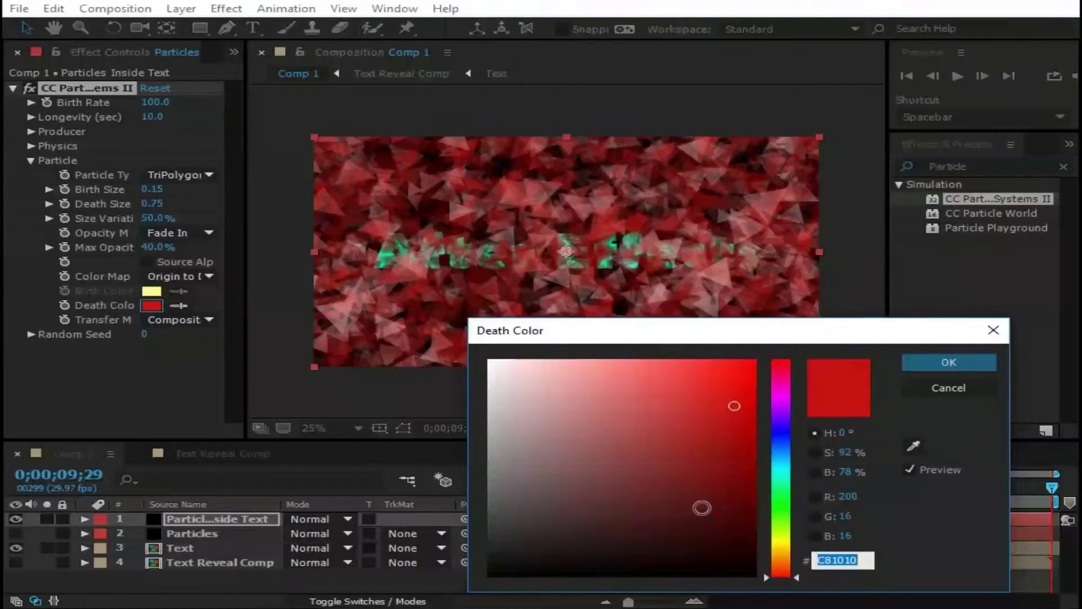
click(781, 461)
click(748, 490)
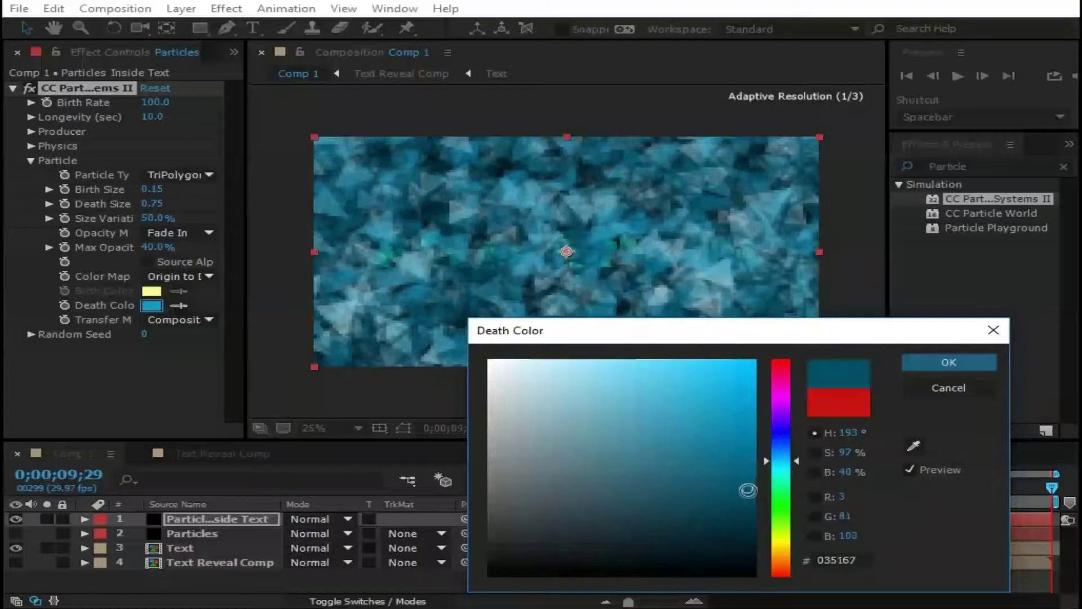
click(746, 505)
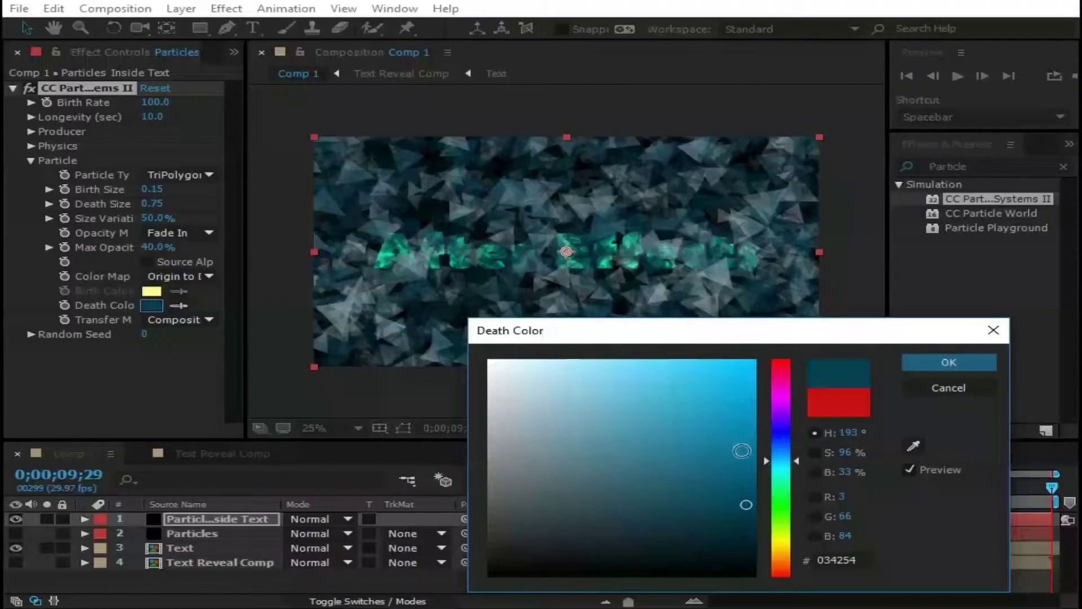
click(744, 450)
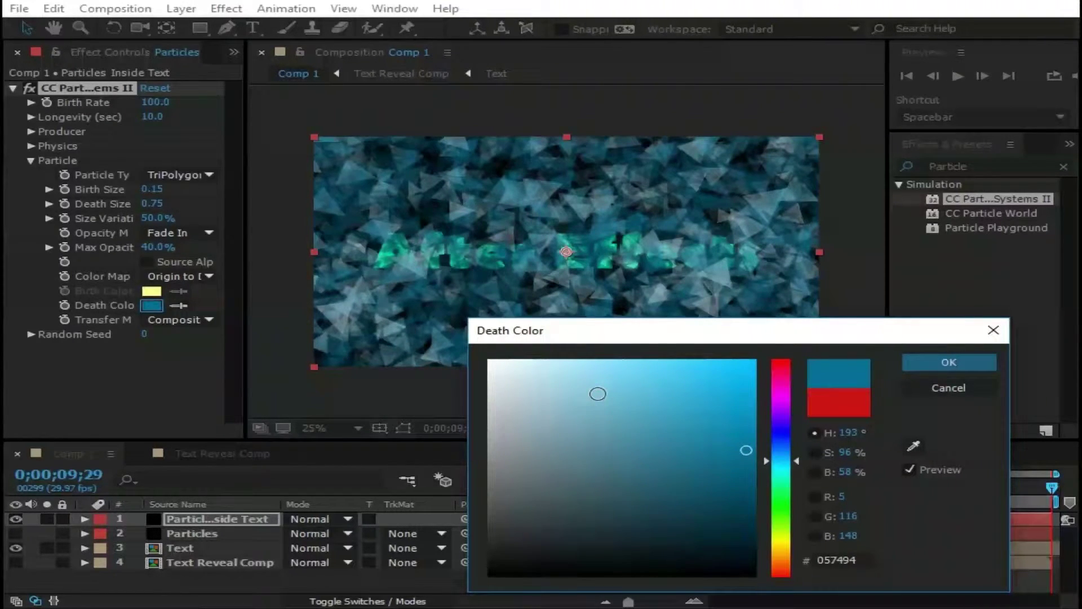
click(948, 364)
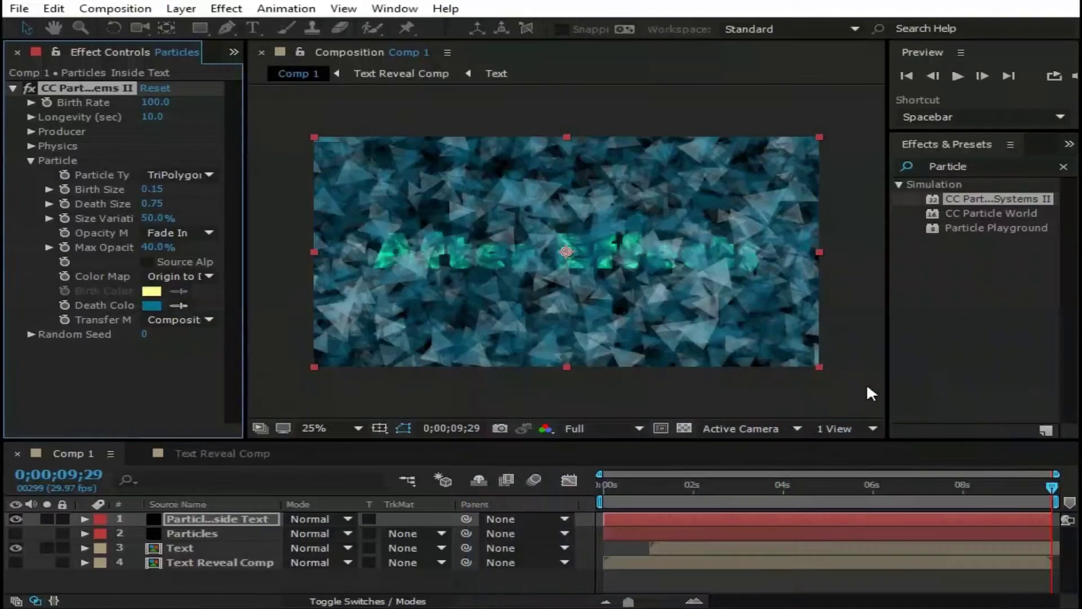
Step: Drag the Particles Inside Text layer to start before 0s, then return to frame 0
click(28, 159)
drag(1050, 485, 721, 499)
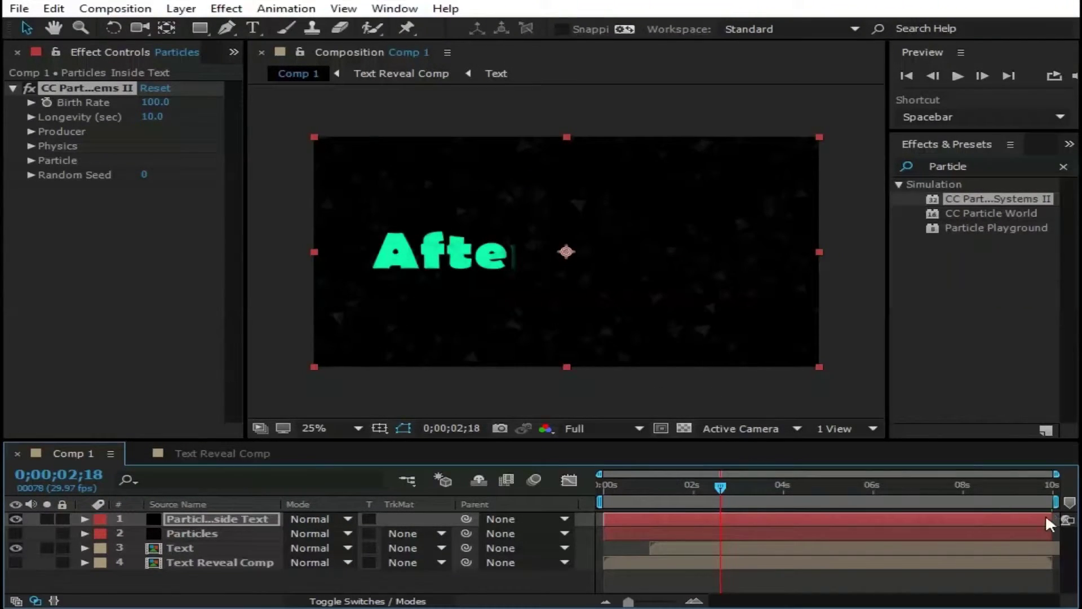
mouse_move(1047, 515)
mouse_down()
mouse_move(627, 530)
mouse_move(600, 522)
mouse_move(1029, 532)
mouse_move(1057, 523)
mouse_up()
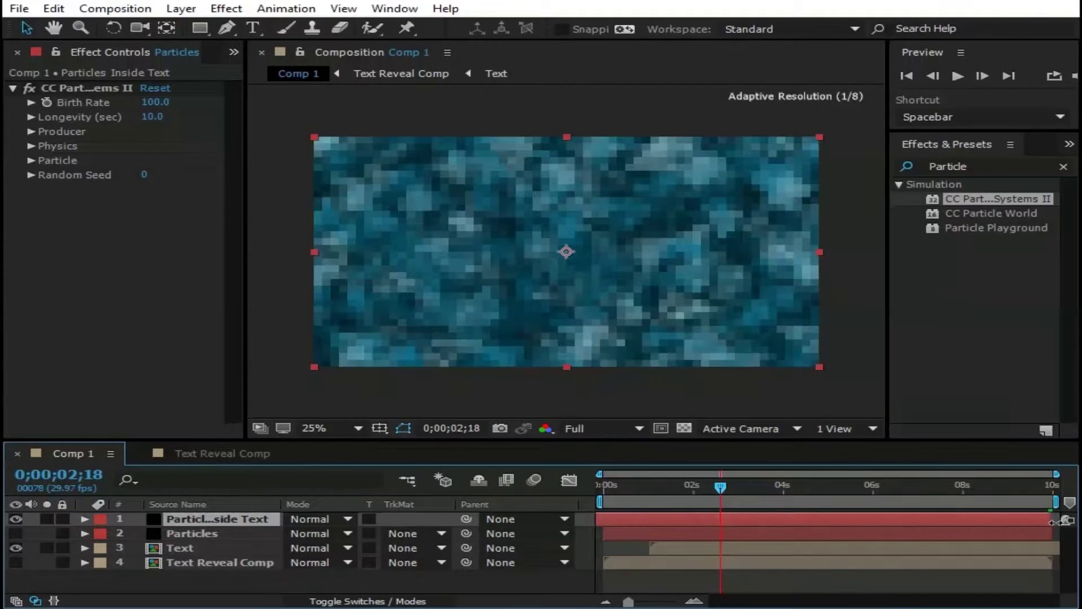
drag(718, 484, 560, 492)
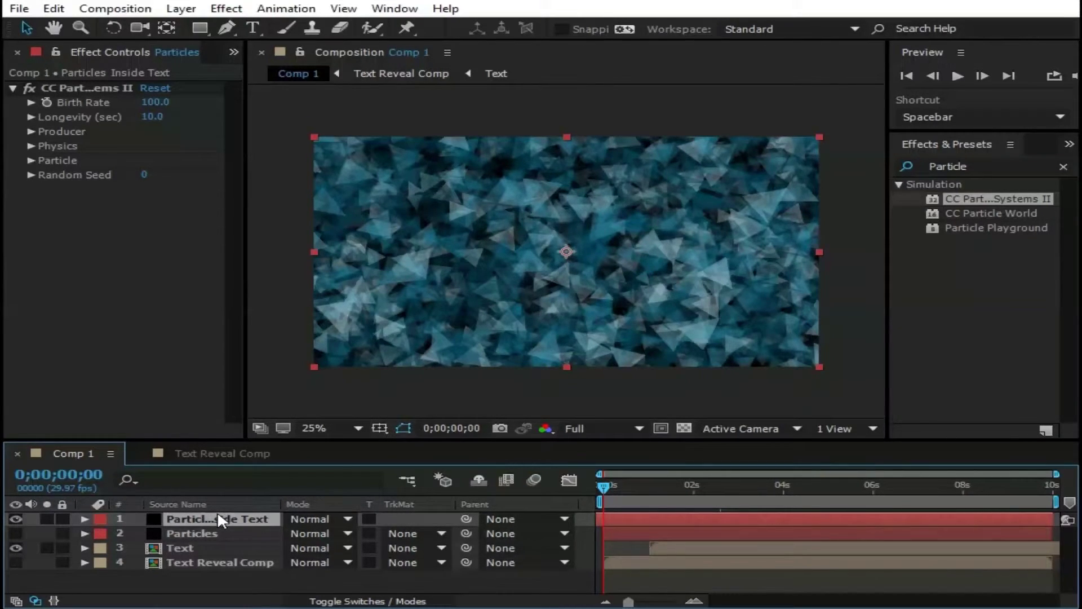
Step: Move Particles Inside Text above Text, set Text's matte to Luma Inverted, and show Particles
drag(218, 514, 210, 535)
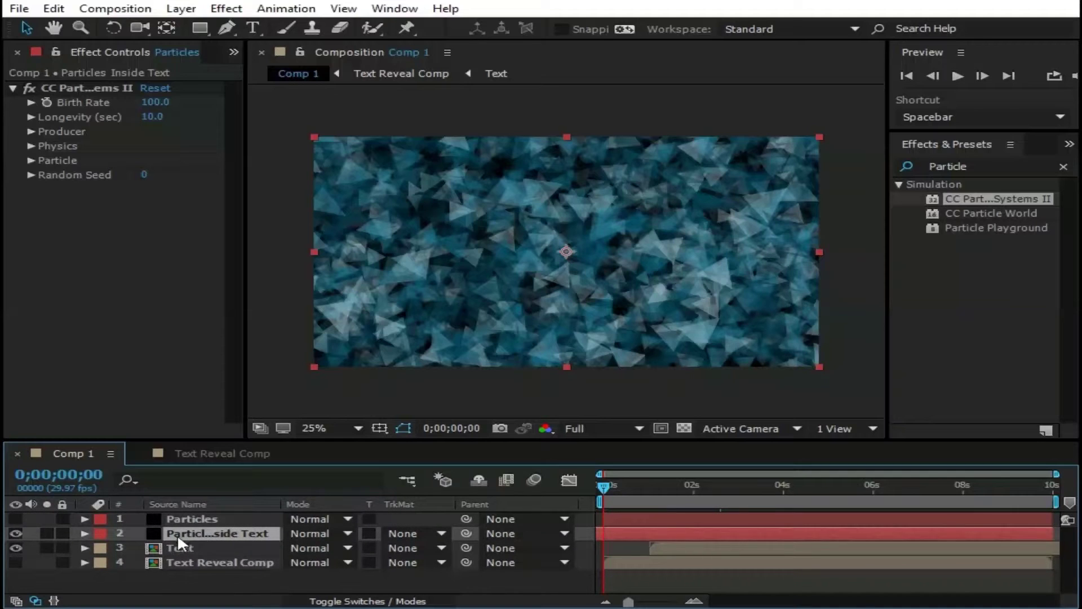
click(199, 546)
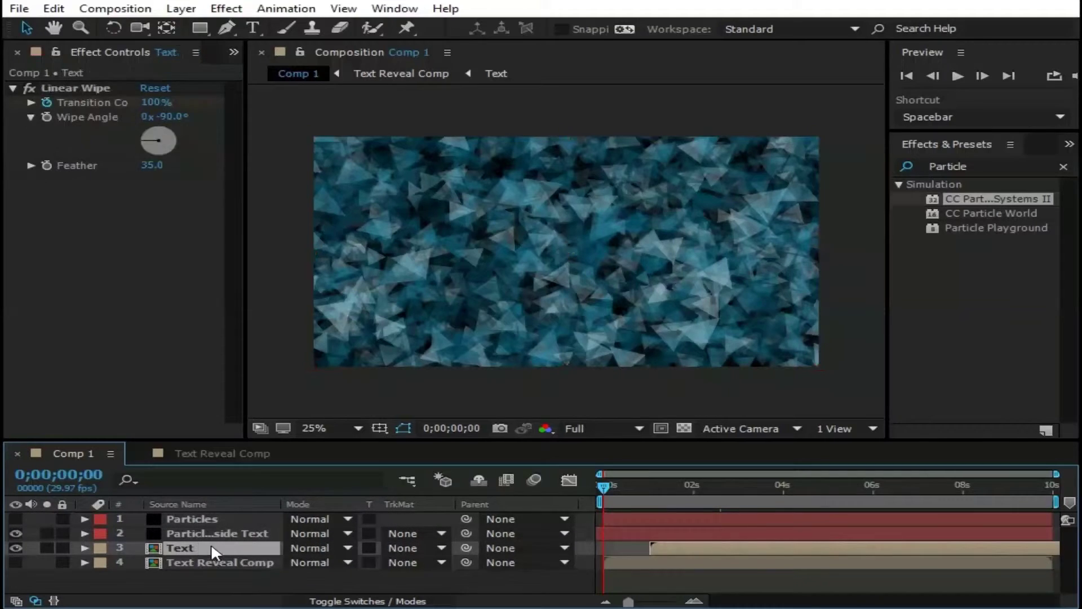
click(422, 545)
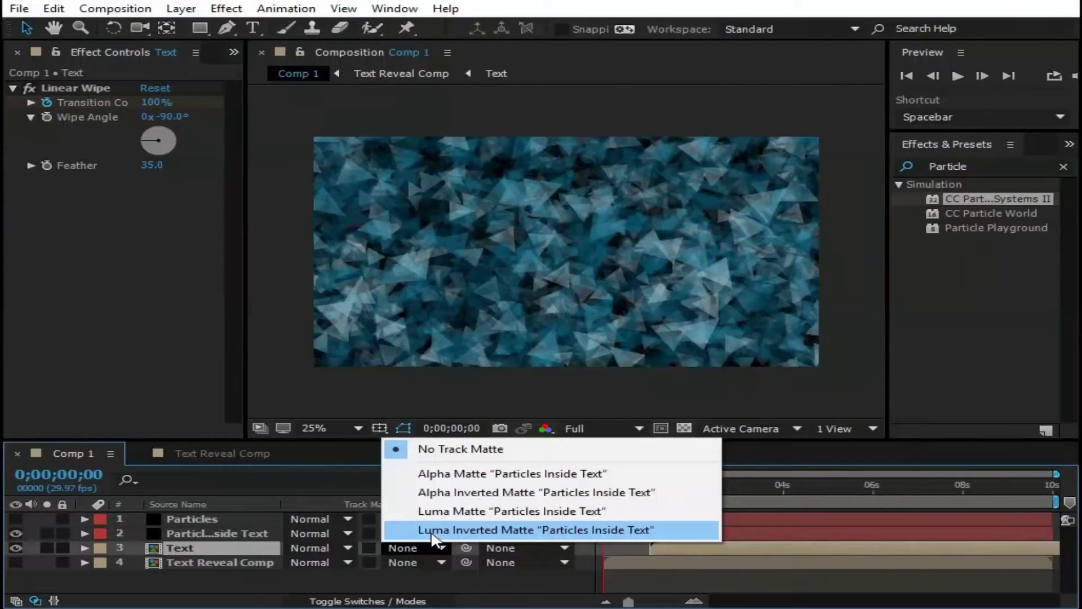
click(431, 531)
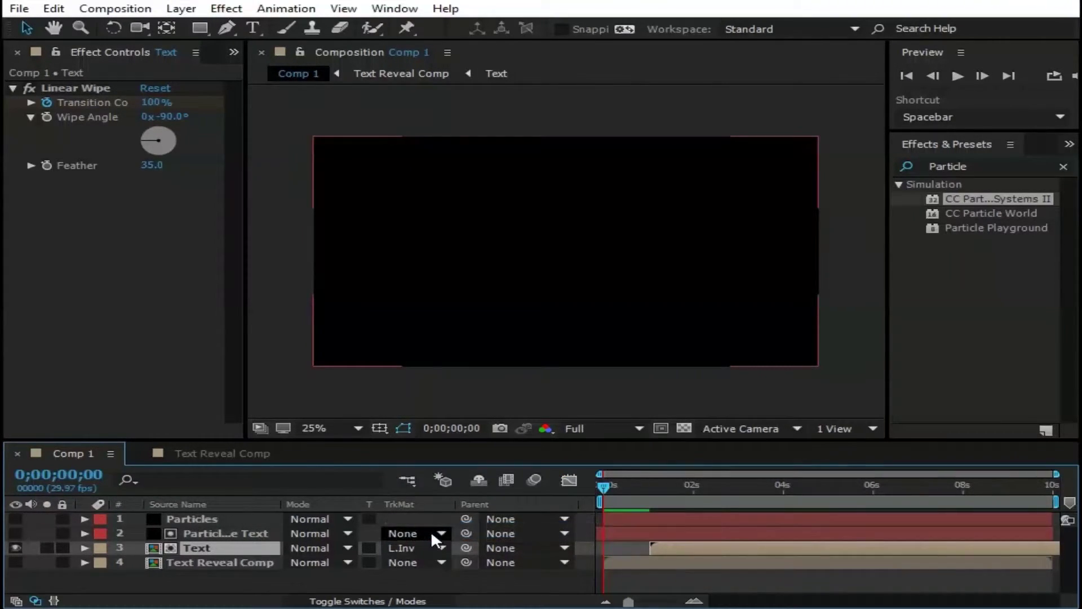
click(171, 518)
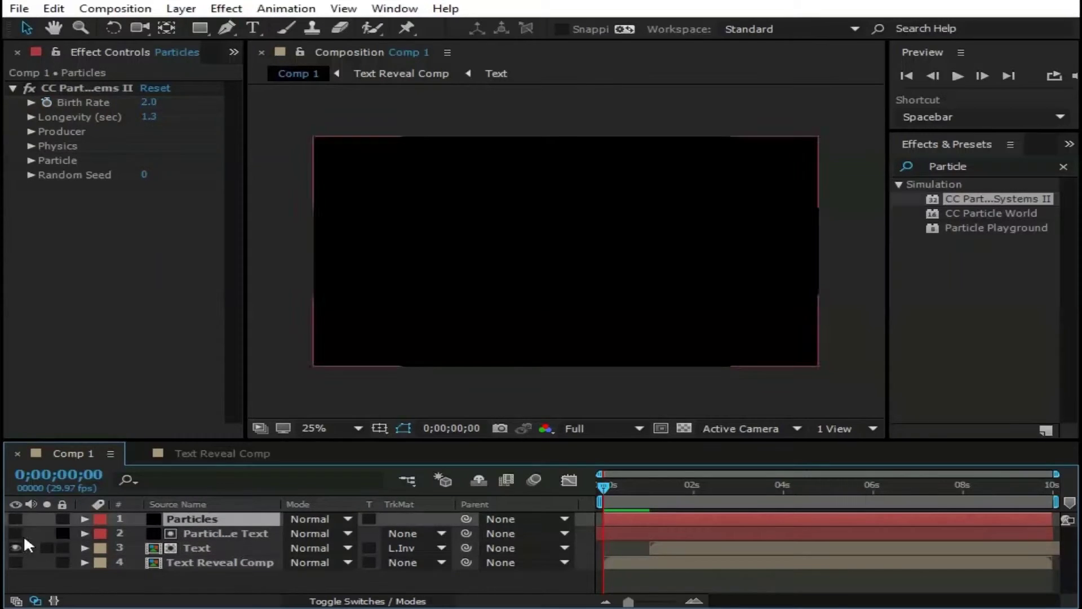
click(16, 519)
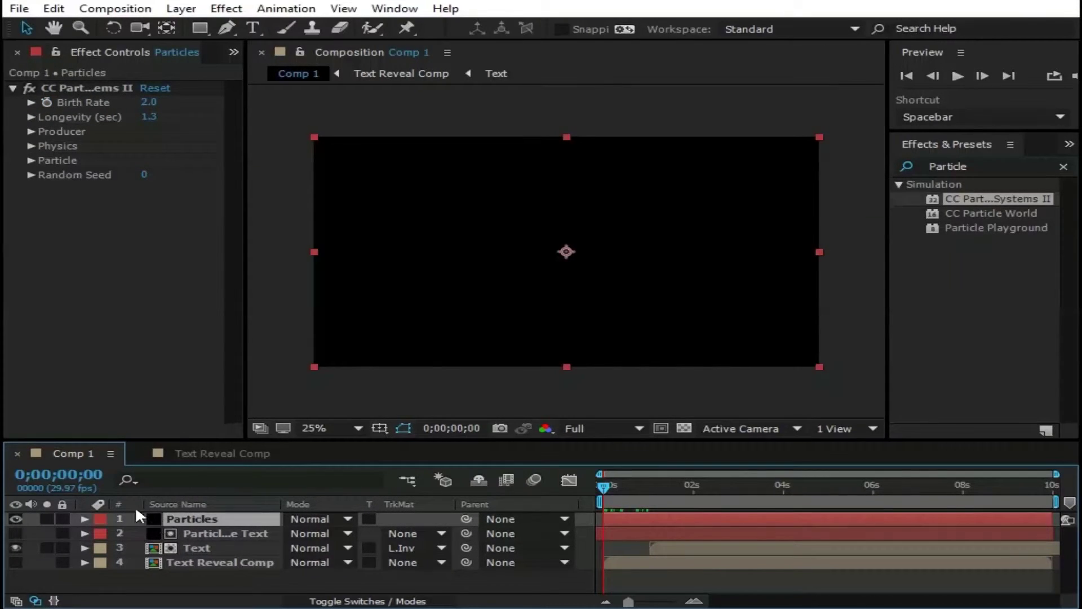
Step: Scrub through the wipe, rewind to frame 0, and play Comp 1 to preview the teal-shard lettering
drag(603, 483, 828, 500)
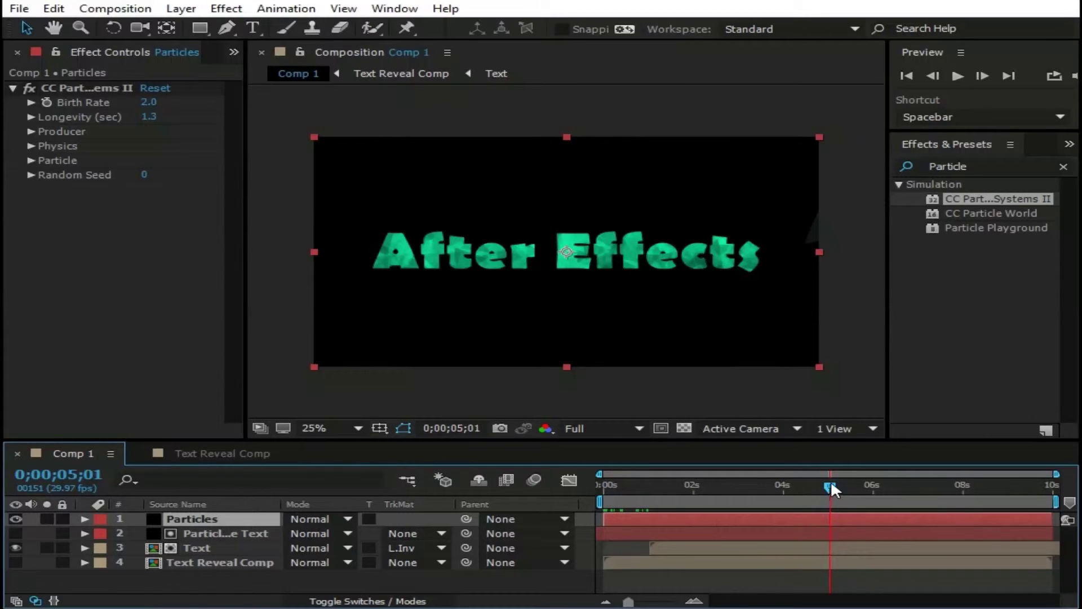
drag(831, 488, 475, 510)
click(957, 76)
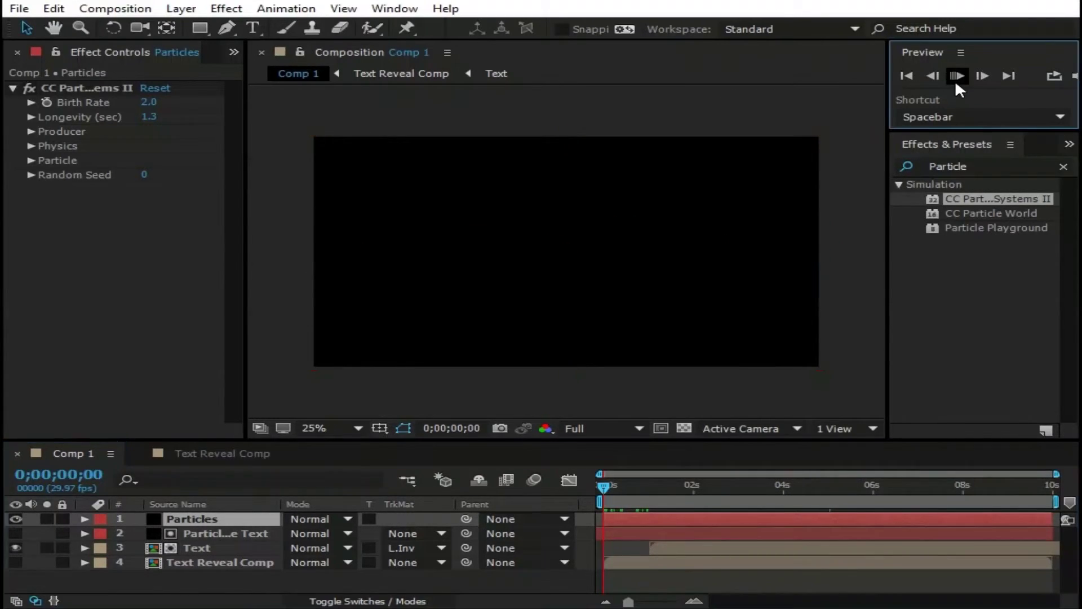